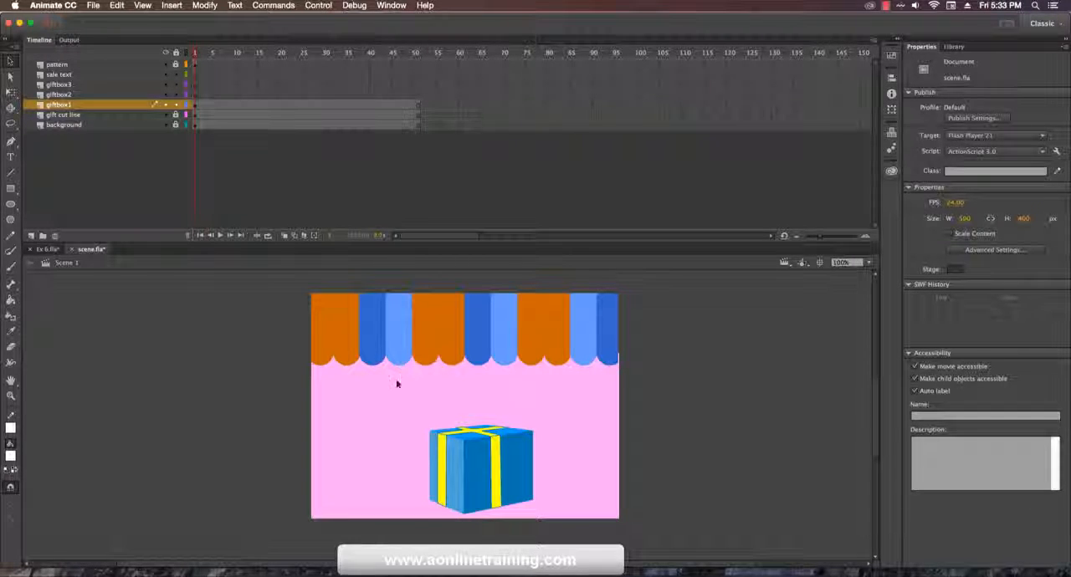
{"action": "left_click", "coordinate": [456, 461]}
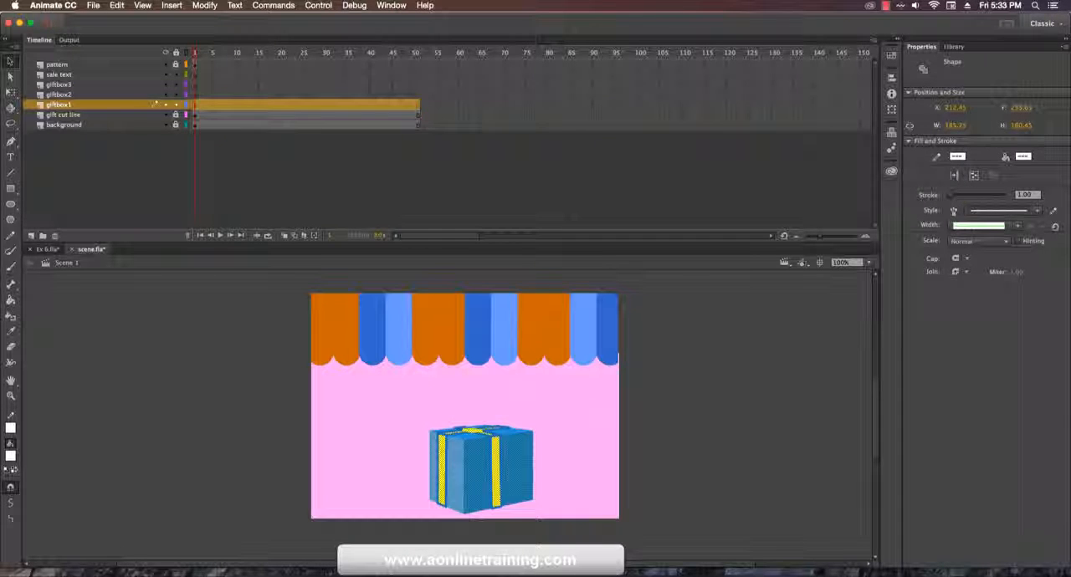
{"action": "left_click", "coordinate": [390, 410]}
{"action": "left_click_drag", "start_coordinate": [390, 411], "coordinate": [582, 548]}
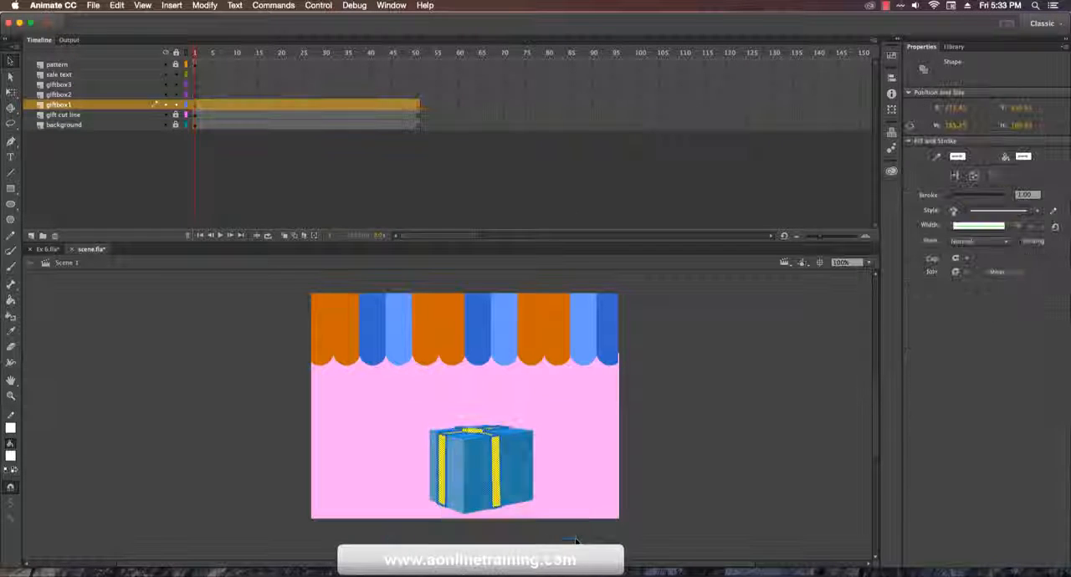
{"action": "left_click", "coordinate": [691, 491]}
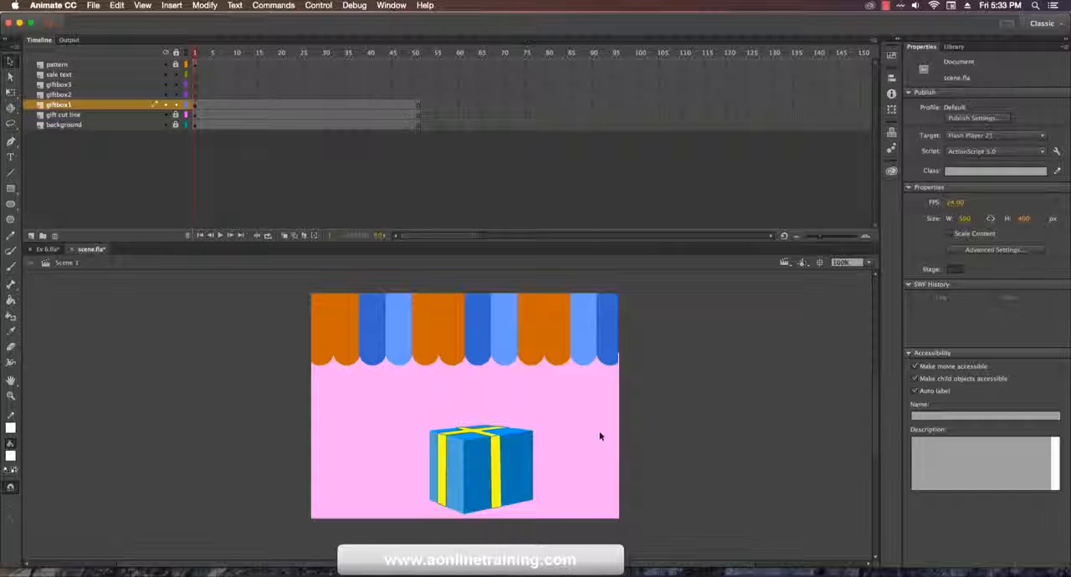
{"action": "left_click_drag", "start_coordinate": [638, 400], "coordinate": [353, 535]}
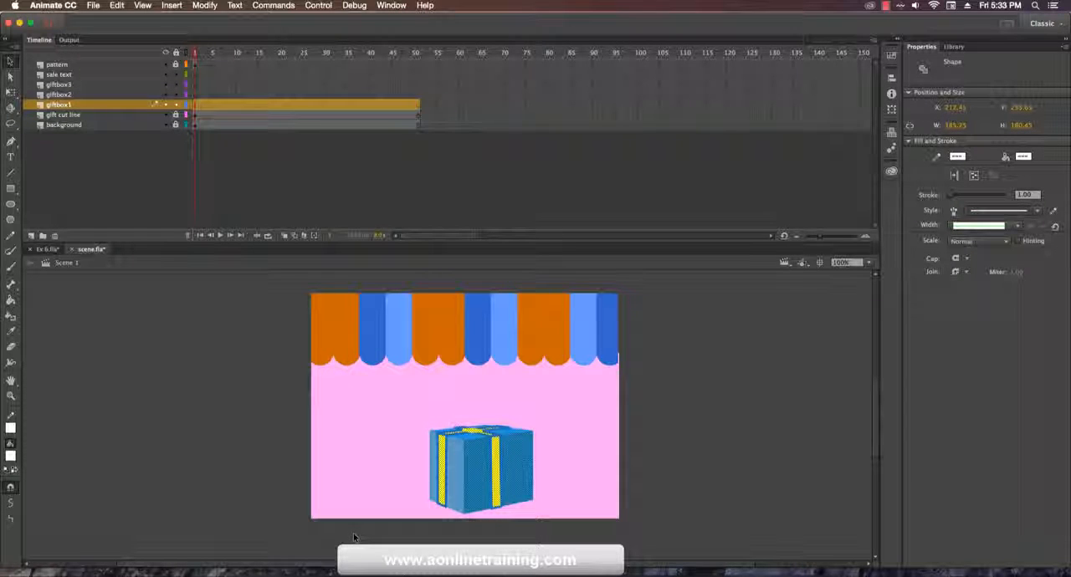
{"action": "left_click", "coordinate": [602, 447]}
{"action": "mouse_move", "coordinate": [644, 412]}
{"action": "left_mouse_down"}
{"action": "mouse_move", "coordinate": [382, 507]}
{"action": "mouse_move", "coordinate": [361, 539]}
{"action": "left_mouse_up"}
{"action": "left_click", "coordinate": [434, 343]}
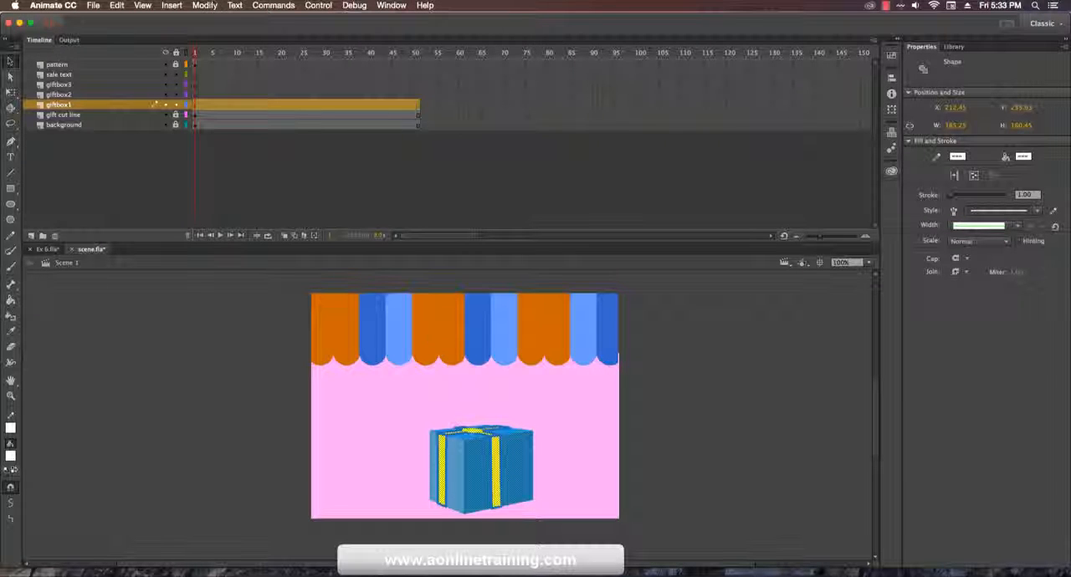
{"action": "left_click", "coordinate": [205, 6]}
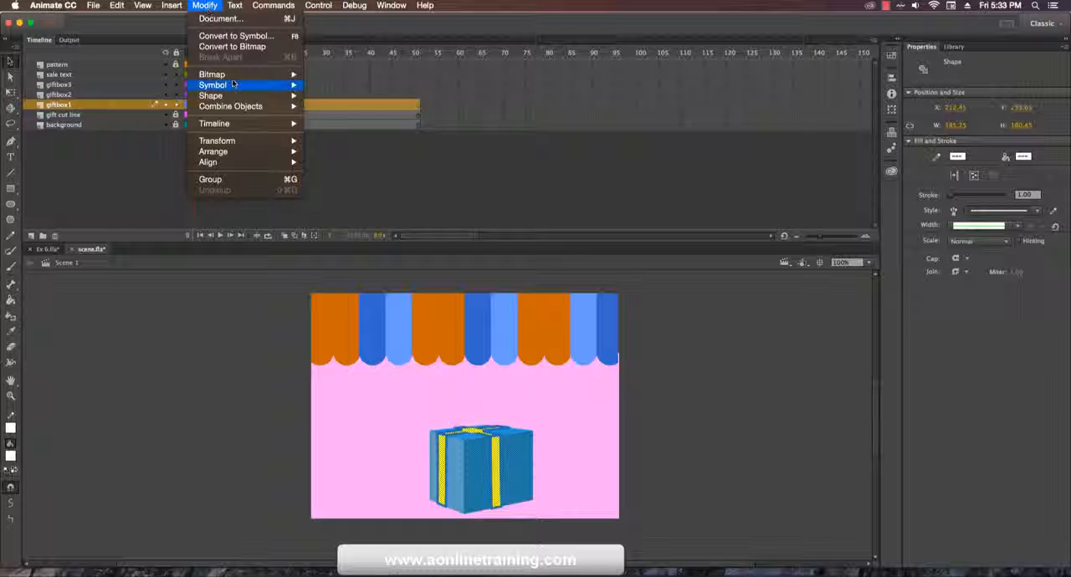
{"action": "mouse_move", "coordinate": [234, 85]}
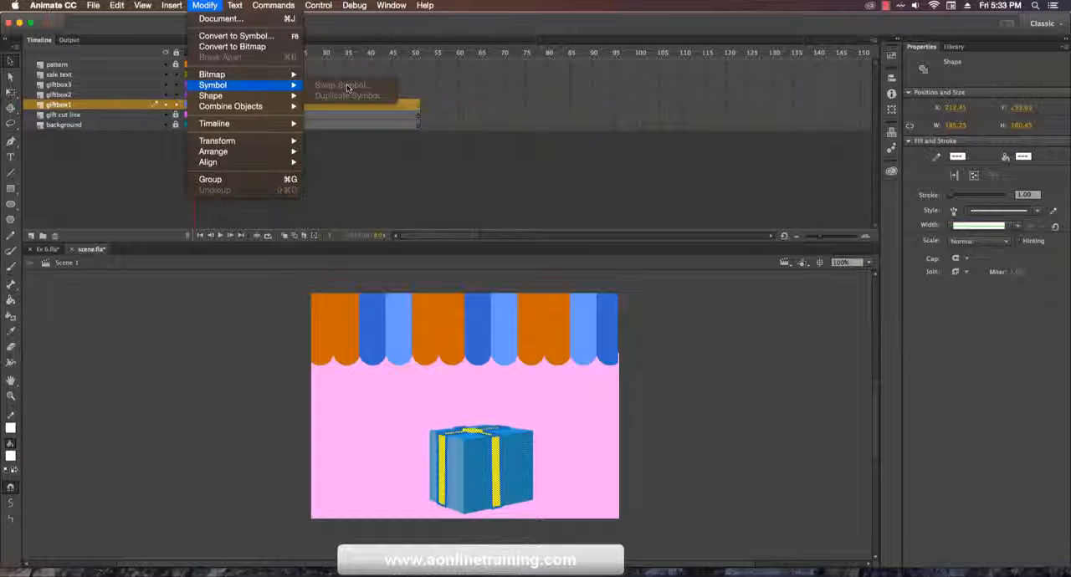
{"action": "left_click", "coordinate": [725, 368]}
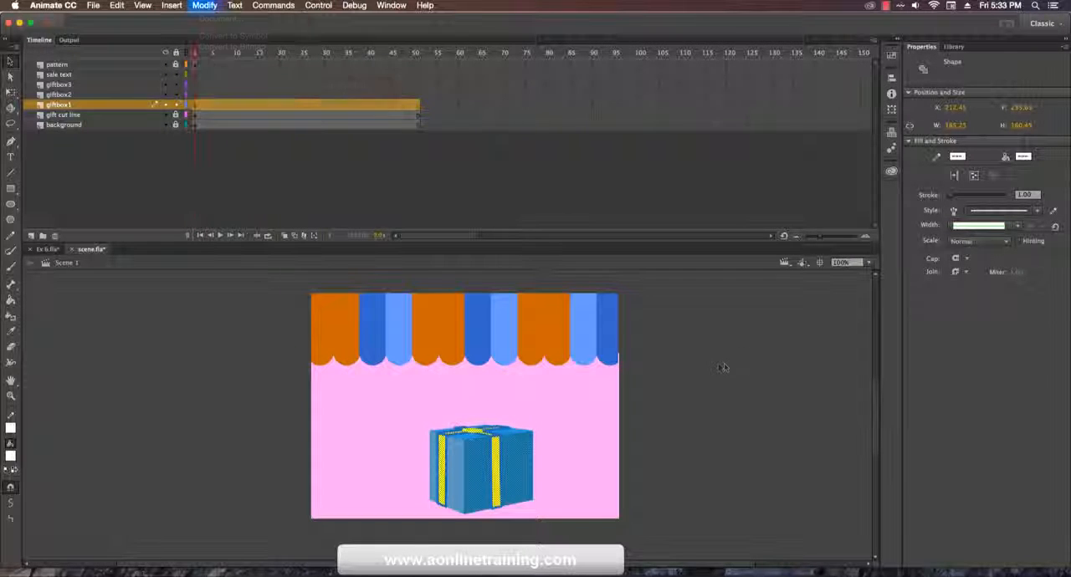
Step: Convert all the gift box shapes on the giftbox1 layer into a single Graphic symbol
{"action": "left_click_drag", "start_coordinate": [704, 381], "coordinate": [429, 532]}
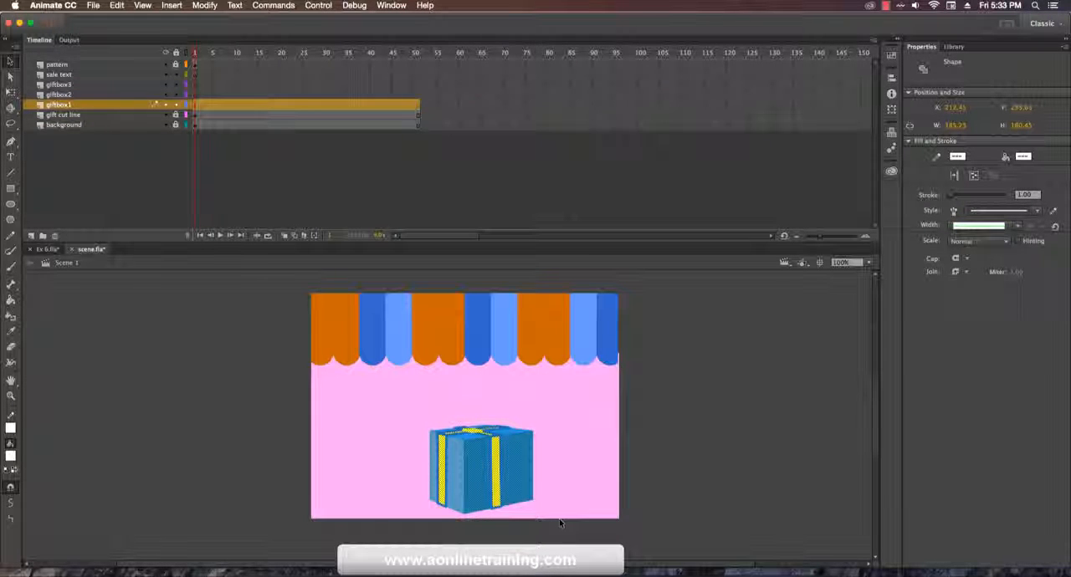
{"action": "key", "text": "F8"}
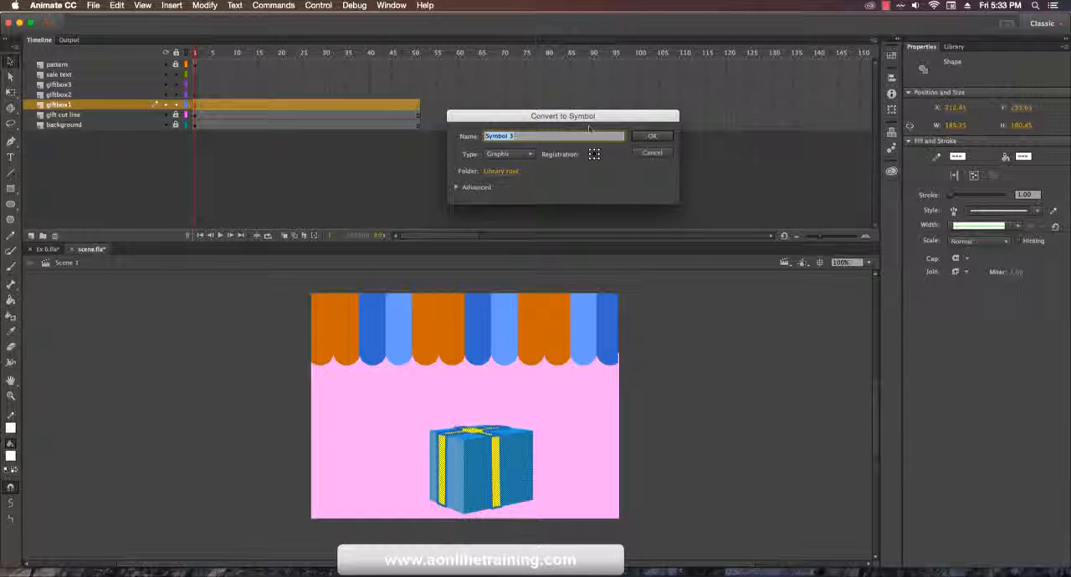
{"action": "left_click_drag", "start_coordinate": [581, 118], "coordinate": [548, 130]}
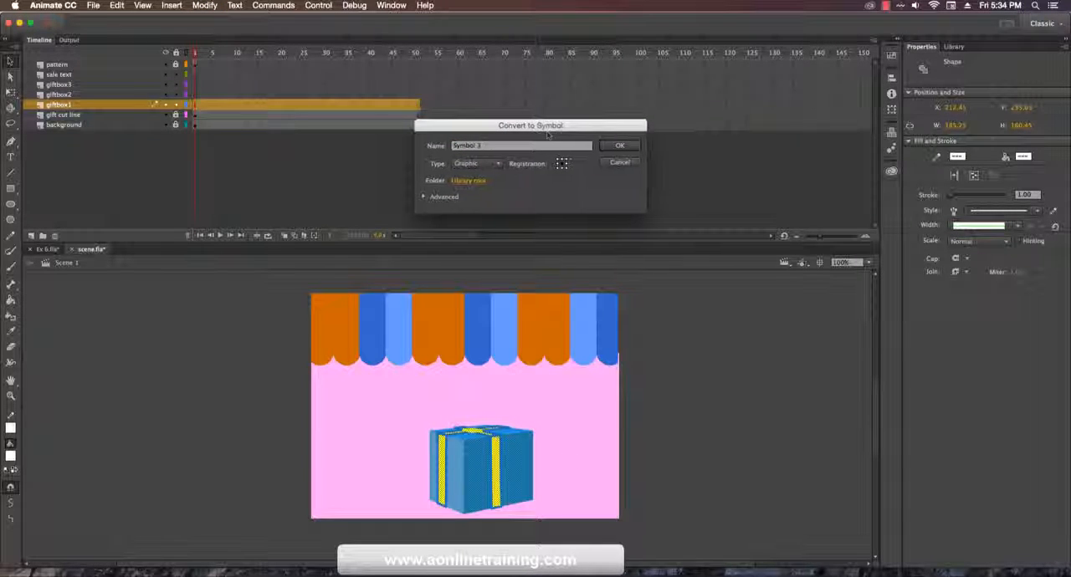
{"action": "left_click", "coordinate": [474, 164]}
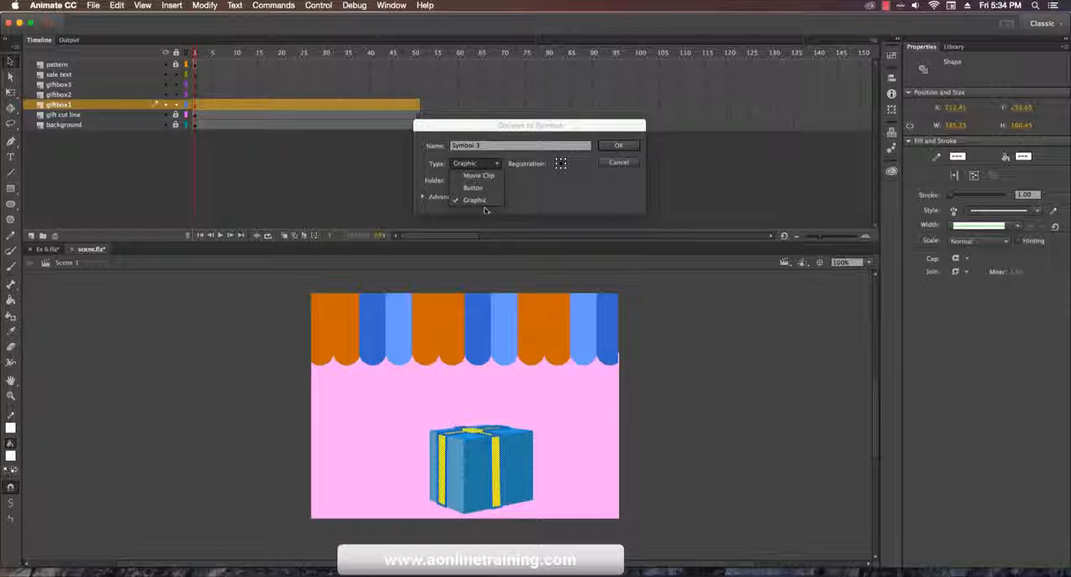
{"action": "left_click", "coordinate": [478, 201]}
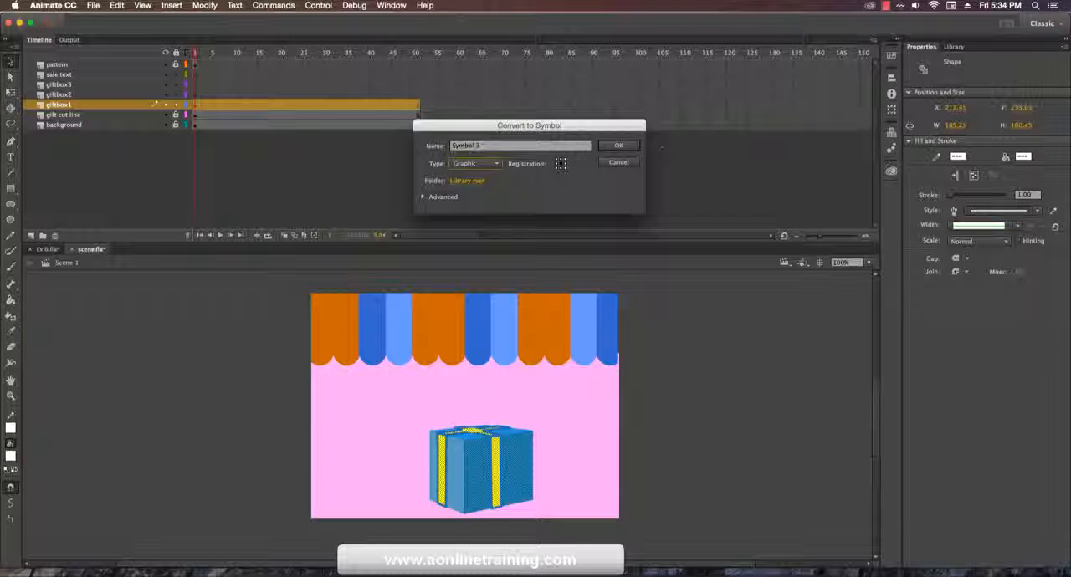
{"action": "left_click", "coordinate": [619, 146]}
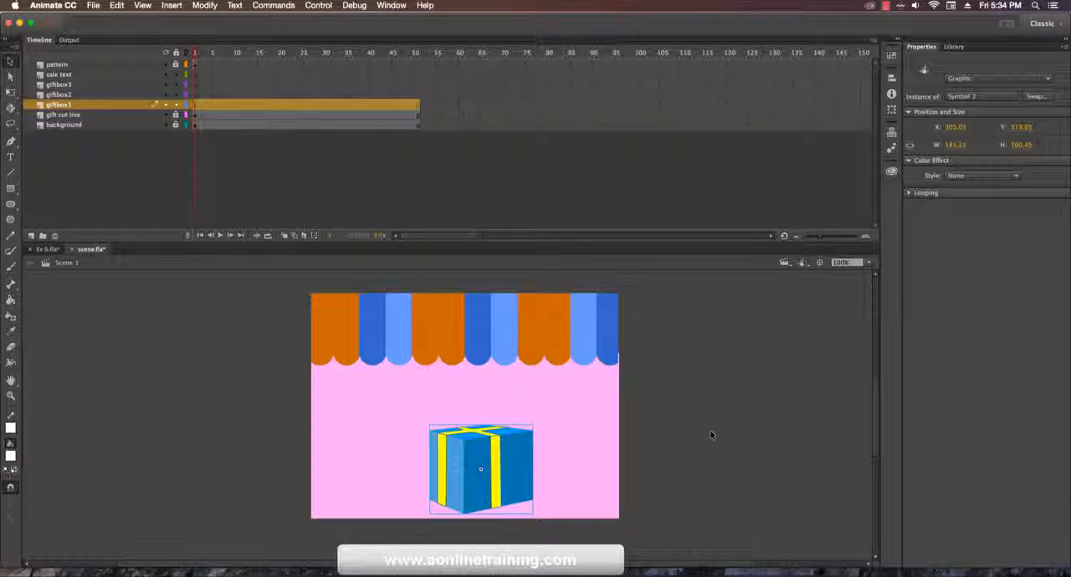
{"action": "left_click", "coordinate": [712, 434]}
Step: Copy the gift box symbol, lock the giftbox1 layer and paste the copy in place on the giftbox2 layer
{"action": "left_click", "coordinate": [507, 484]}
{"action": "right_click", "coordinate": [482, 478]}
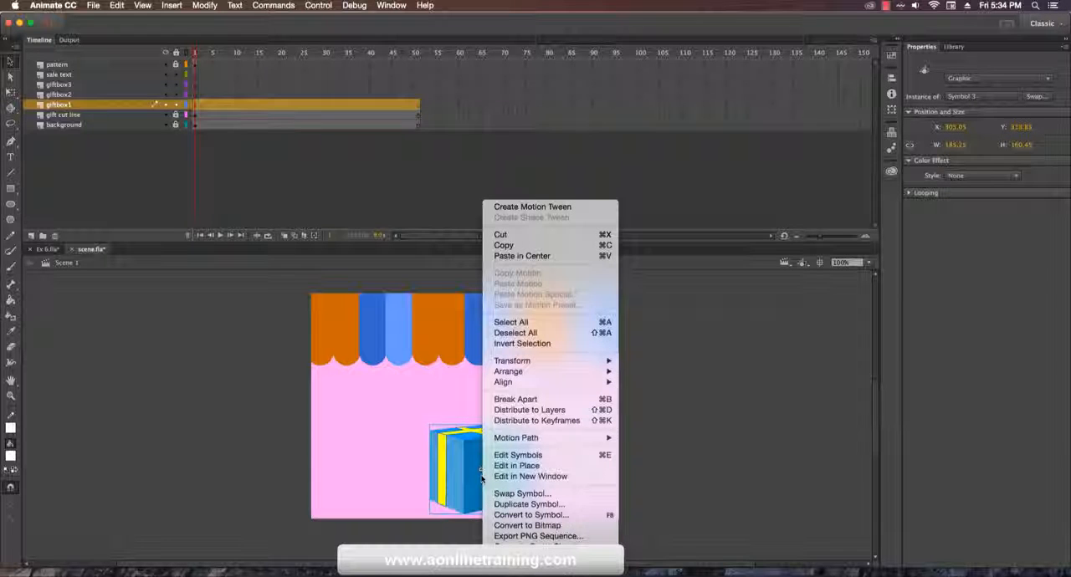
{"action": "left_click", "coordinate": [510, 245]}
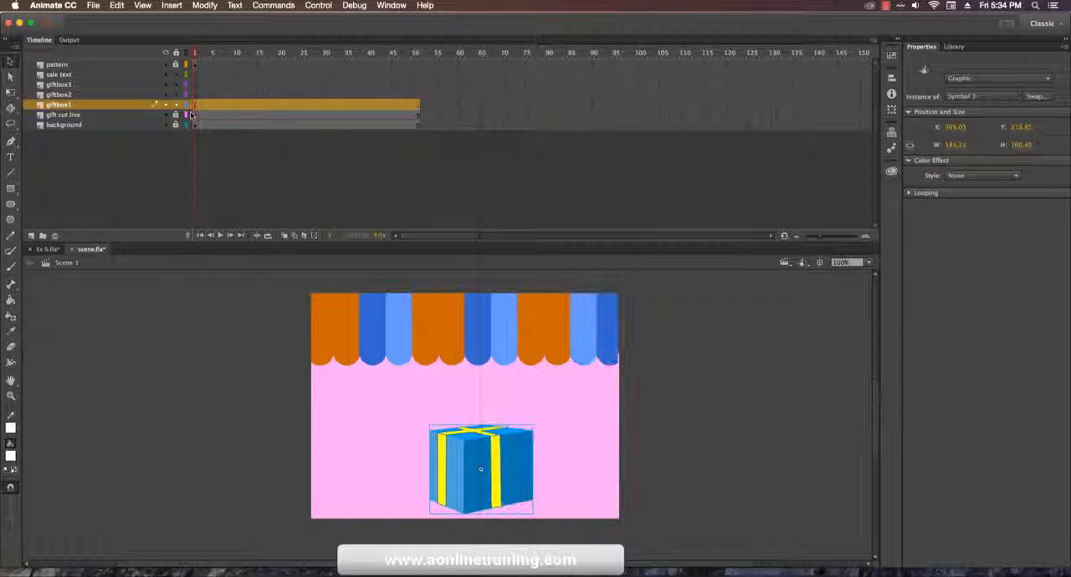
{"action": "left_click", "coordinate": [151, 95]}
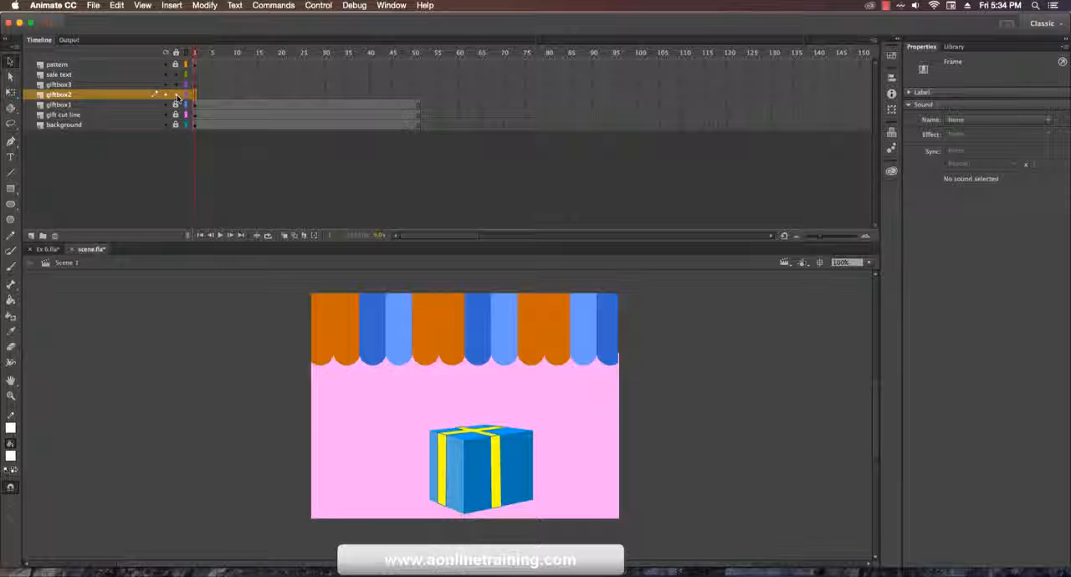
{"action": "left_click", "coordinate": [116, 5]}
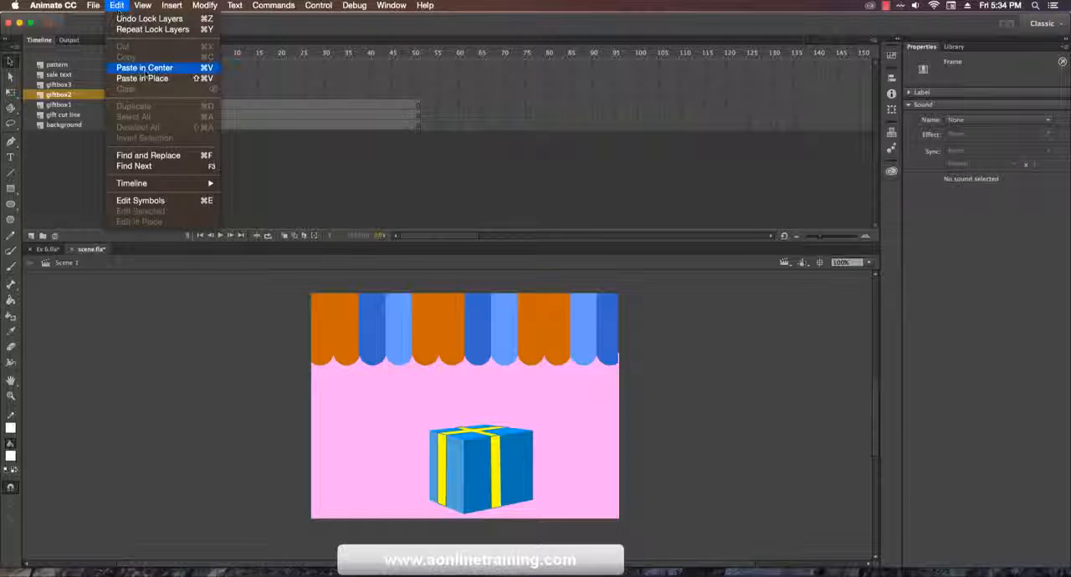
{"action": "left_click", "coordinate": [151, 78]}
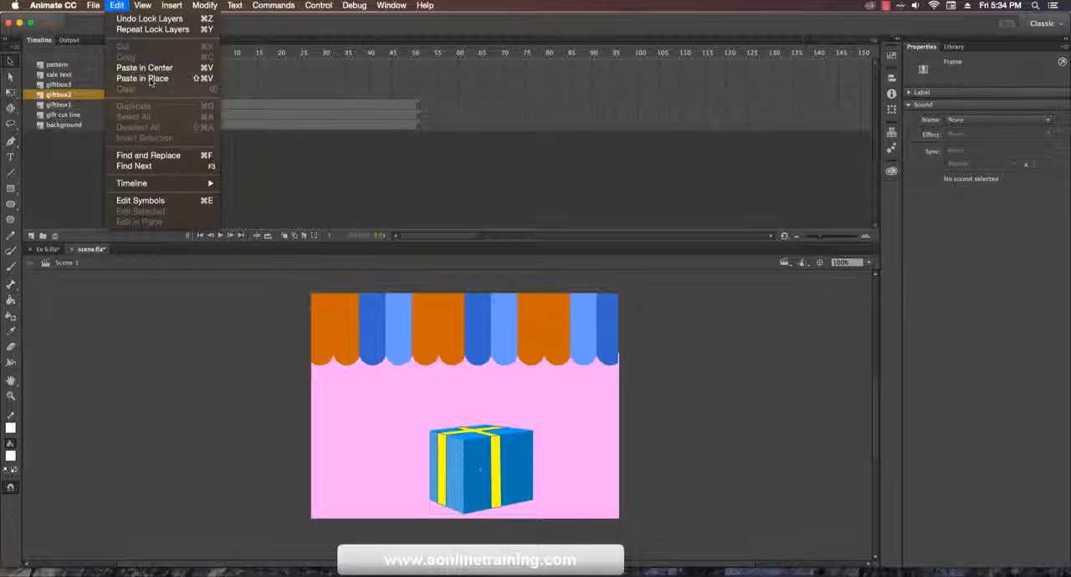
Step: Stack the giftbox2 copy on top of the first box, scaled down with Free Transform to about 140 × 121 px
{"action": "left_click_drag", "start_coordinate": [481, 471], "coordinate": [485, 404]}
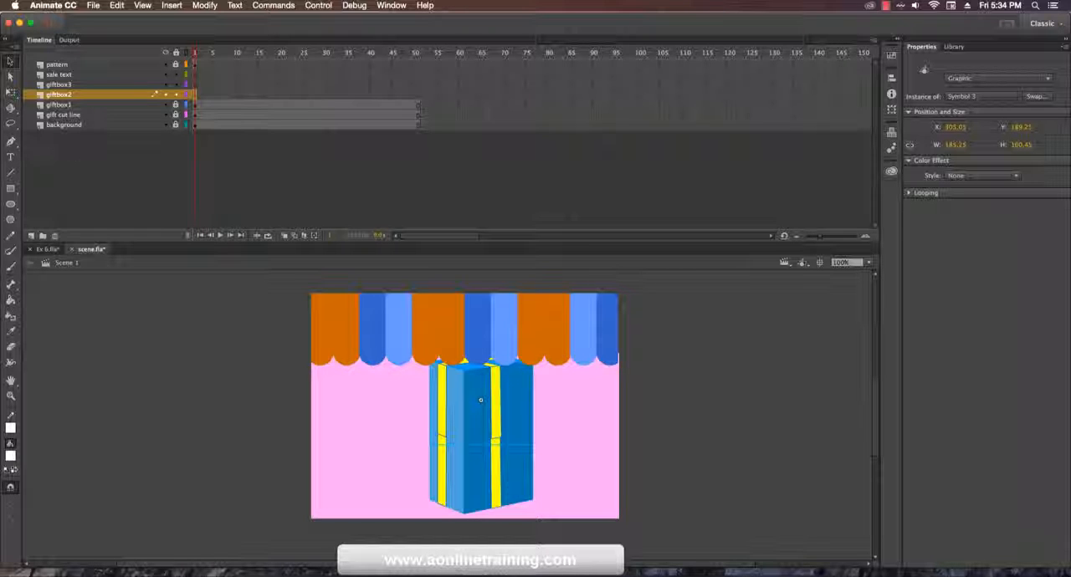
{"action": "left_click", "coordinate": [10, 91]}
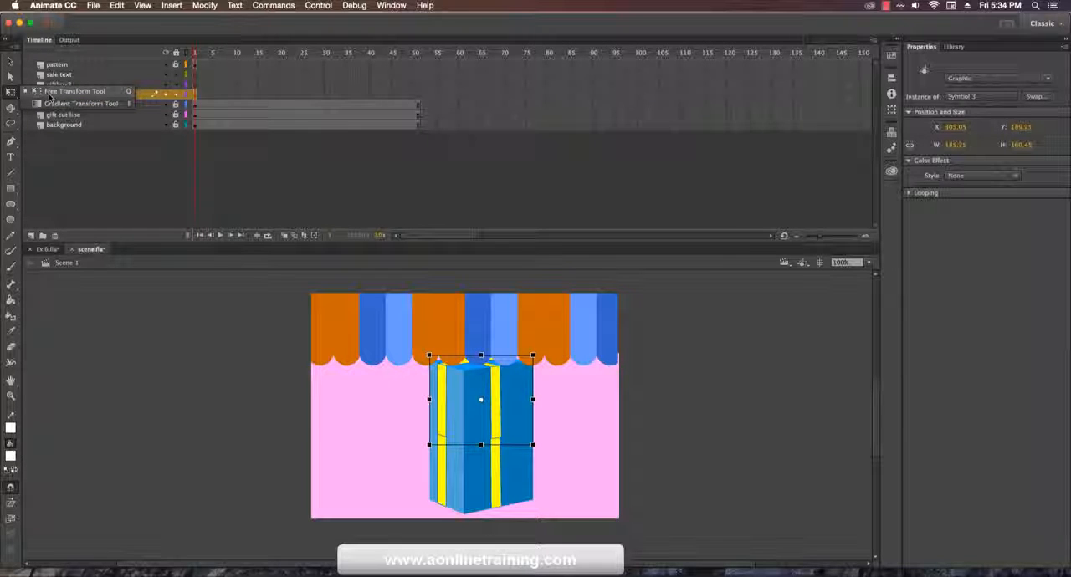
{"action": "left_click", "coordinate": [50, 93]}
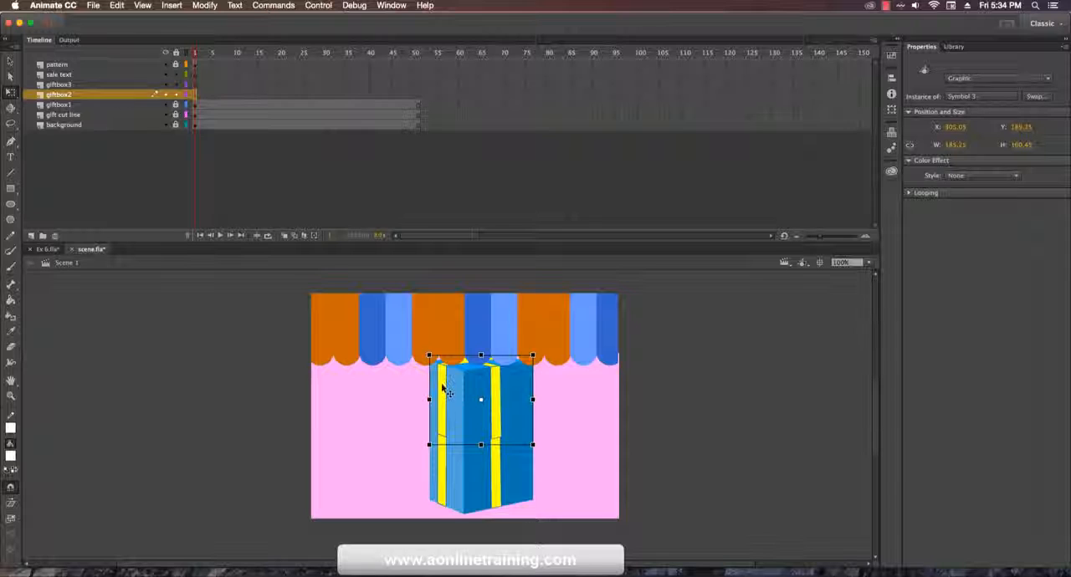
{"action": "left_click_drag", "start_coordinate": [428, 356], "coordinate": [442, 366]}
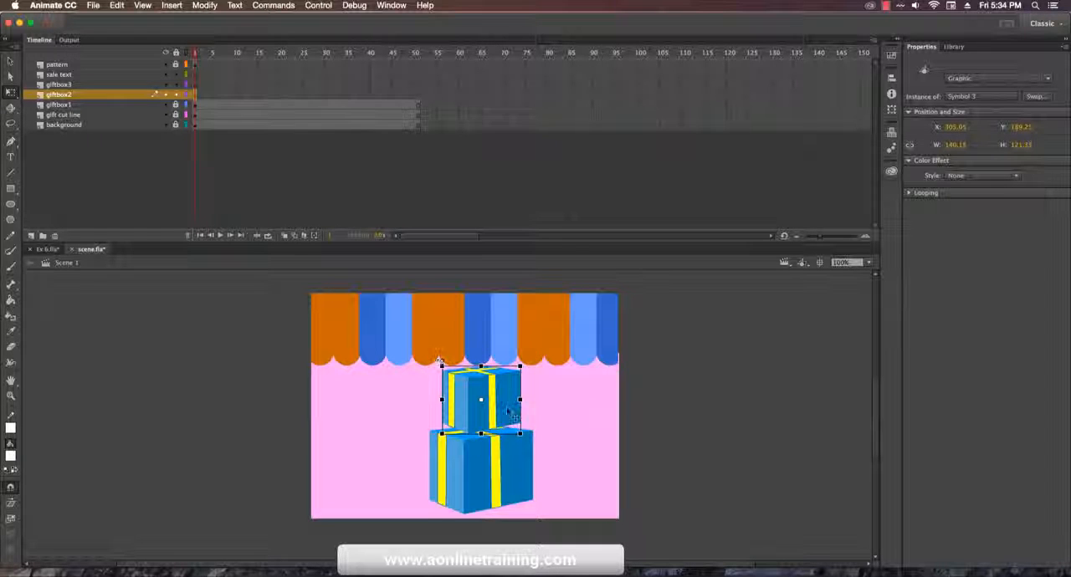
{"action": "left_click_drag", "start_coordinate": [508, 418], "coordinate": [506, 424]}
{"action": "left_click", "coordinate": [658, 452]}
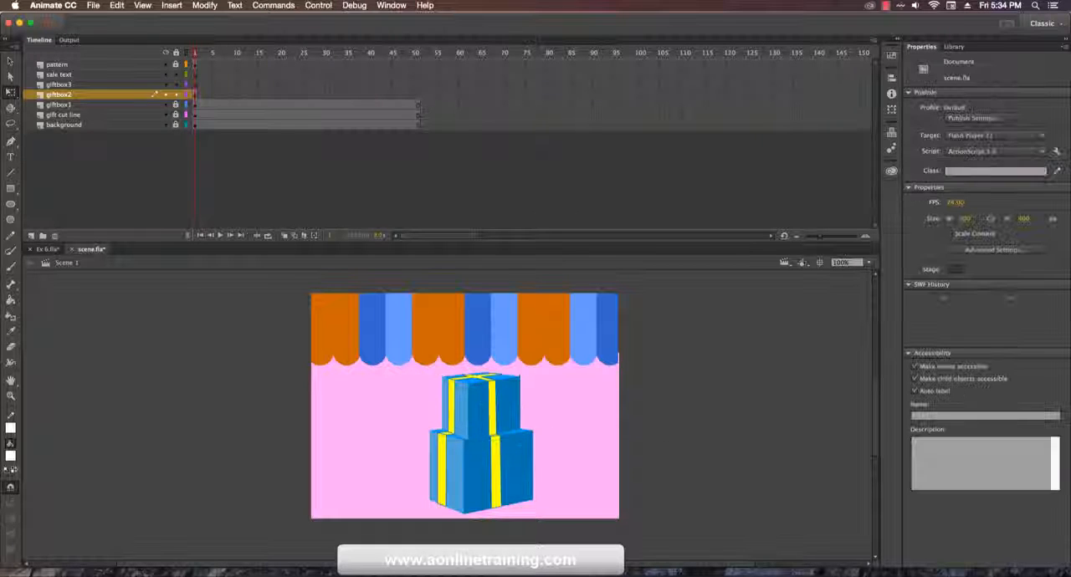
Step: Copy the second gift box, lock the giftbox2 layer and paste the copy in place on the giftbox3 layer
{"action": "left_click", "coordinate": [491, 421]}
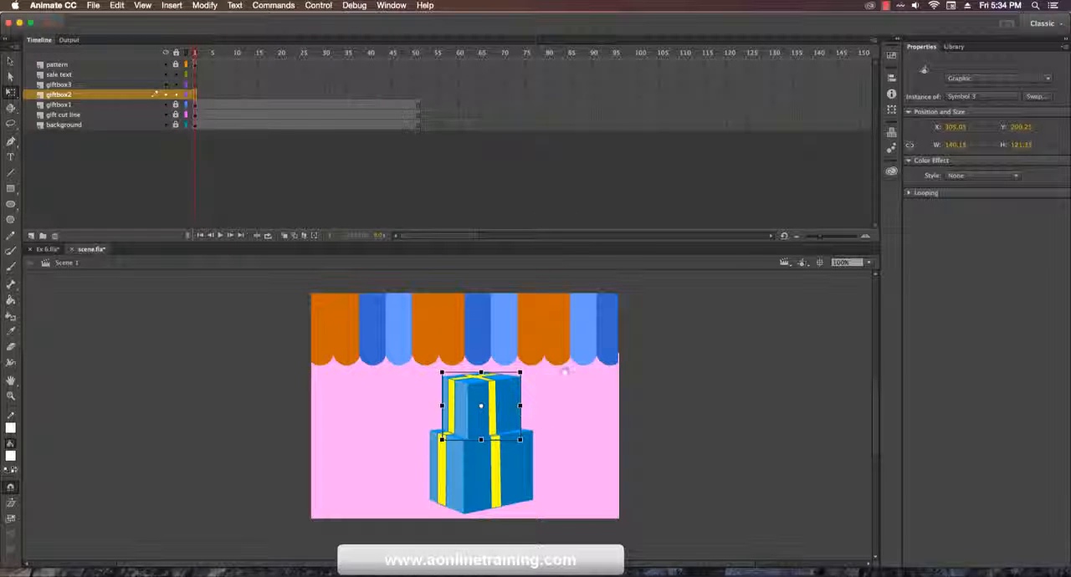
{"action": "scroll", "coordinate": [569, 368], "scroll_direction": "up", "scroll_amount": 3}
{"action": "left_click_drag", "start_coordinate": [553, 438], "coordinate": [552, 441]}
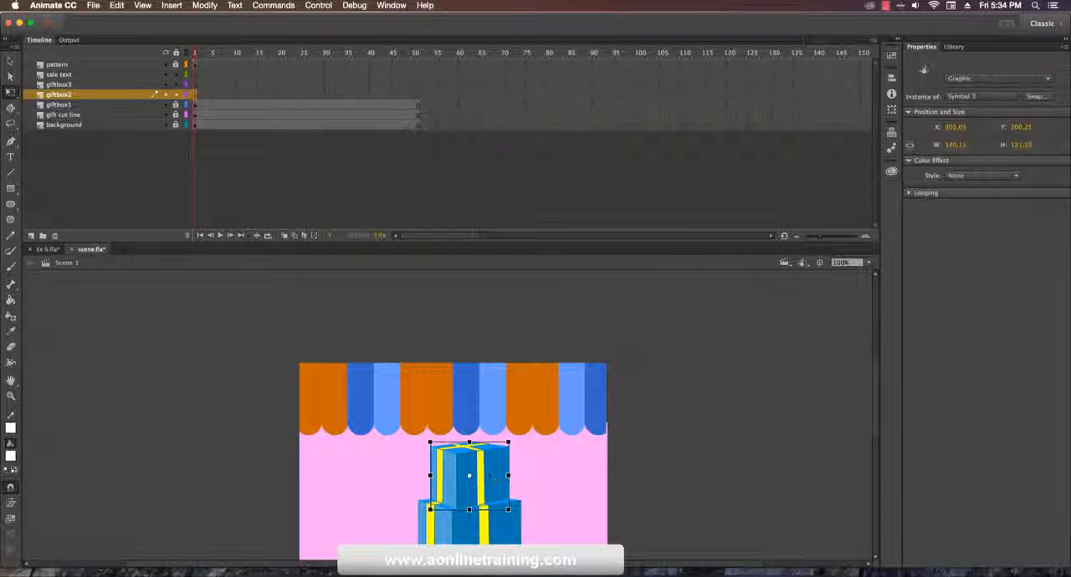
{"action": "left_click", "coordinate": [116, 5]}
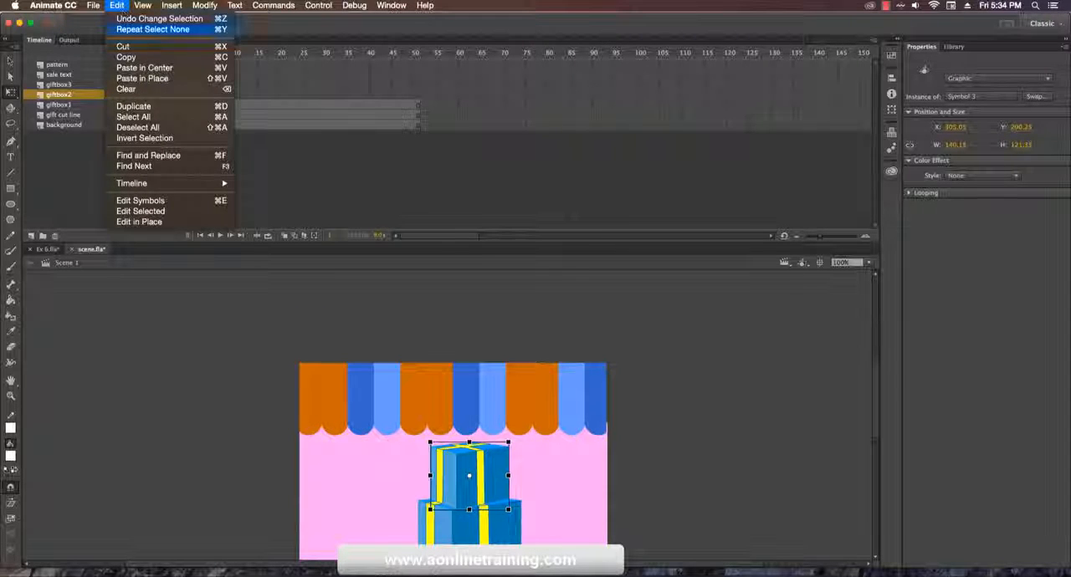
{"action": "left_click", "coordinate": [131, 53]}
{"action": "left_click", "coordinate": [314, 216]}
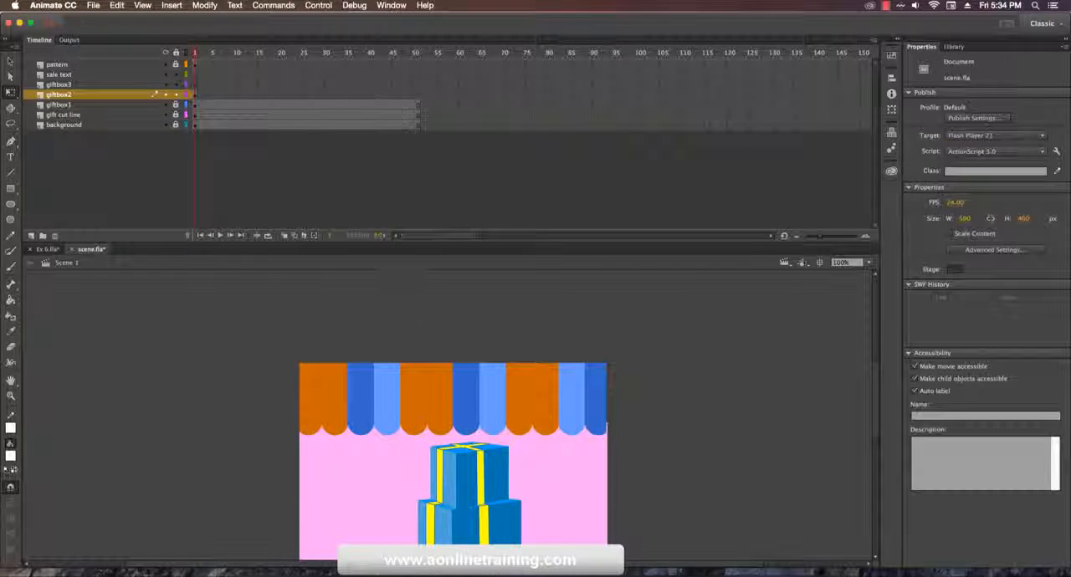
{"action": "left_click", "coordinate": [176, 95]}
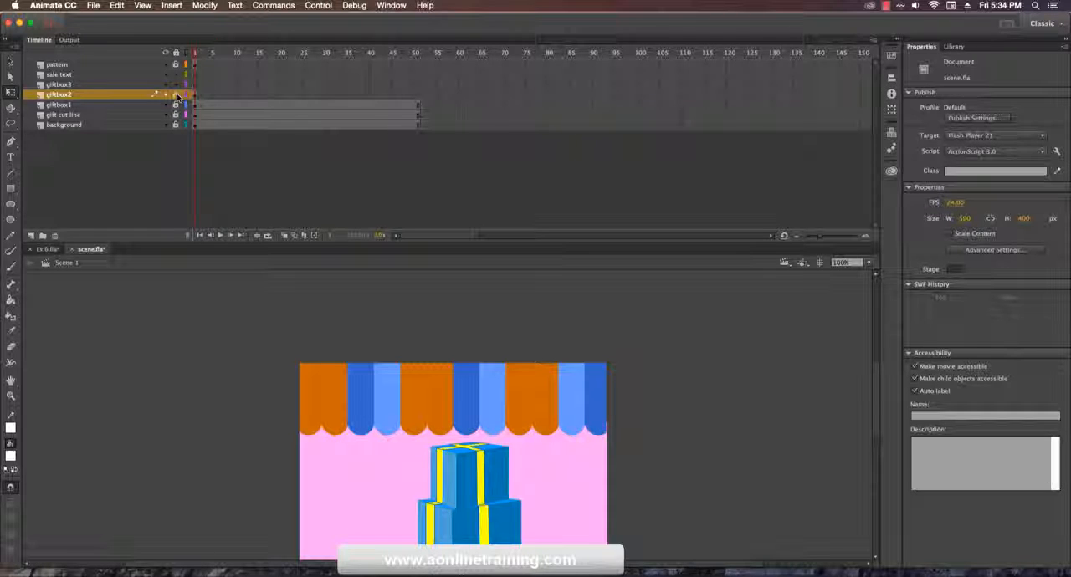
{"action": "left_click", "coordinate": [134, 85]}
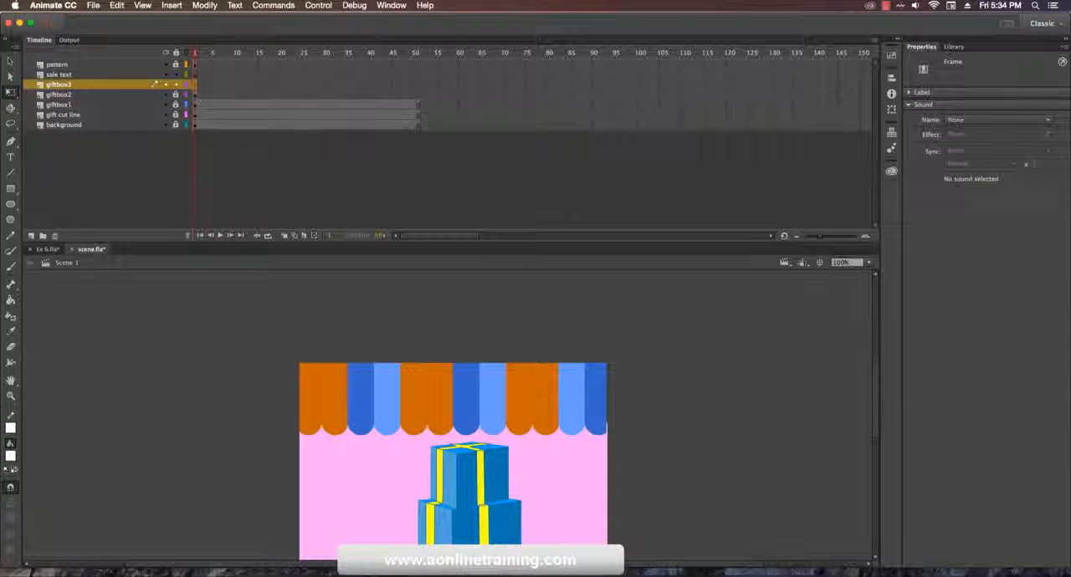
{"action": "left_click", "coordinate": [118, 5]}
{"action": "left_click", "coordinate": [147, 76]}
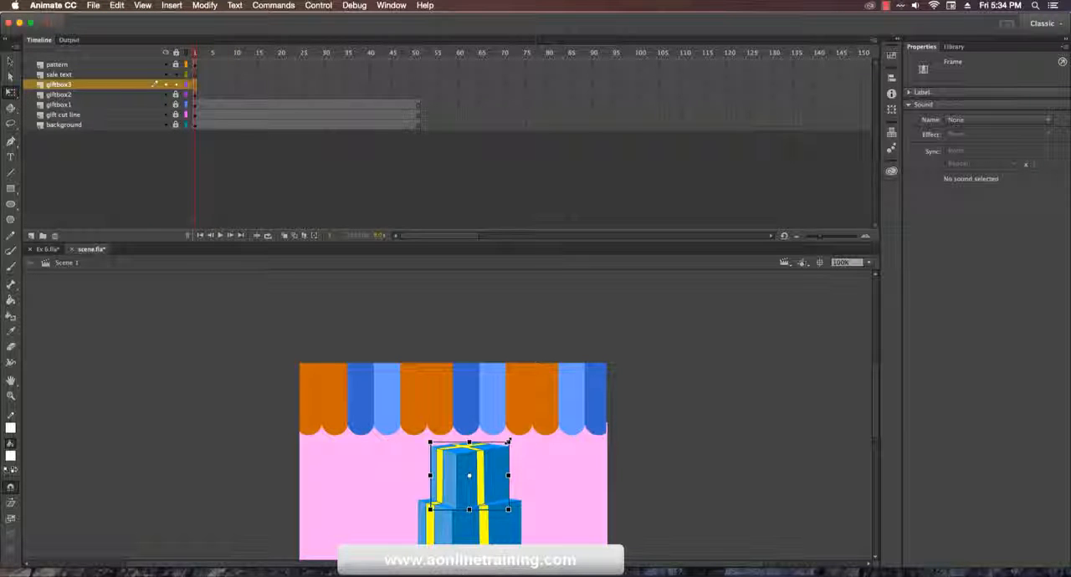
Step: Scale the giftbox3 copy down to about 85 × 73 px and stack it on top of the second box
{"action": "left_click_drag", "start_coordinate": [508, 442], "coordinate": [494, 453]}
{"action": "left_click_drag", "start_coordinate": [489, 489], "coordinate": [489, 450]}
{"action": "key", "text": "Up"}
{"action": "key", "text": "Up"}
{"action": "key", "text": "Up"}
{"action": "key", "text": "Up"}
{"action": "key", "text": "Up"}
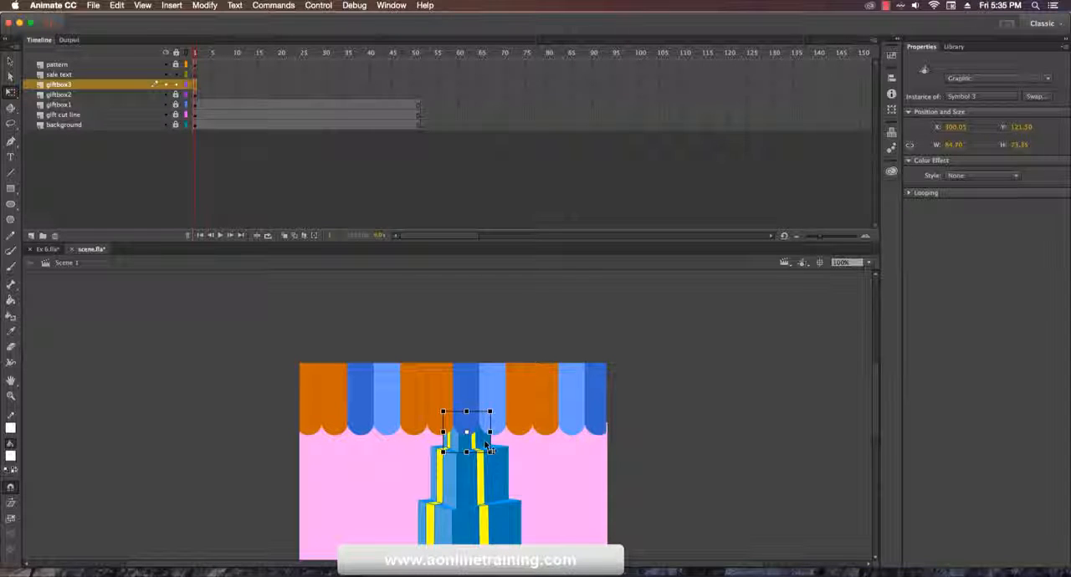
{"action": "left_click", "coordinate": [676, 454]}
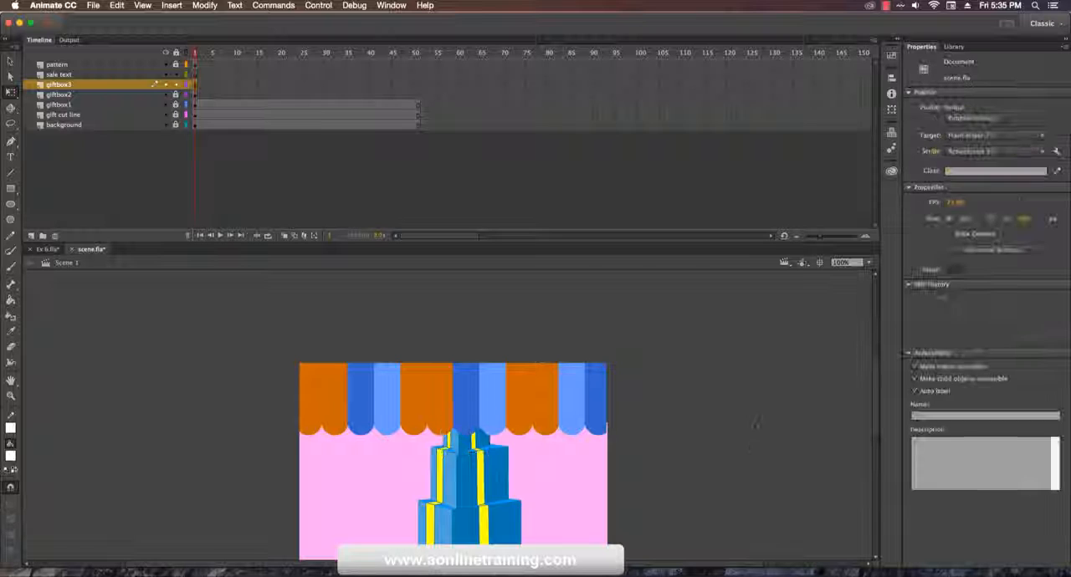
{"action": "scroll", "coordinate": [874, 396], "scroll_direction": "down", "scroll_amount": 2}
{"action": "scroll", "coordinate": [874, 396], "scroll_direction": "down", "scroll_amount": 2}
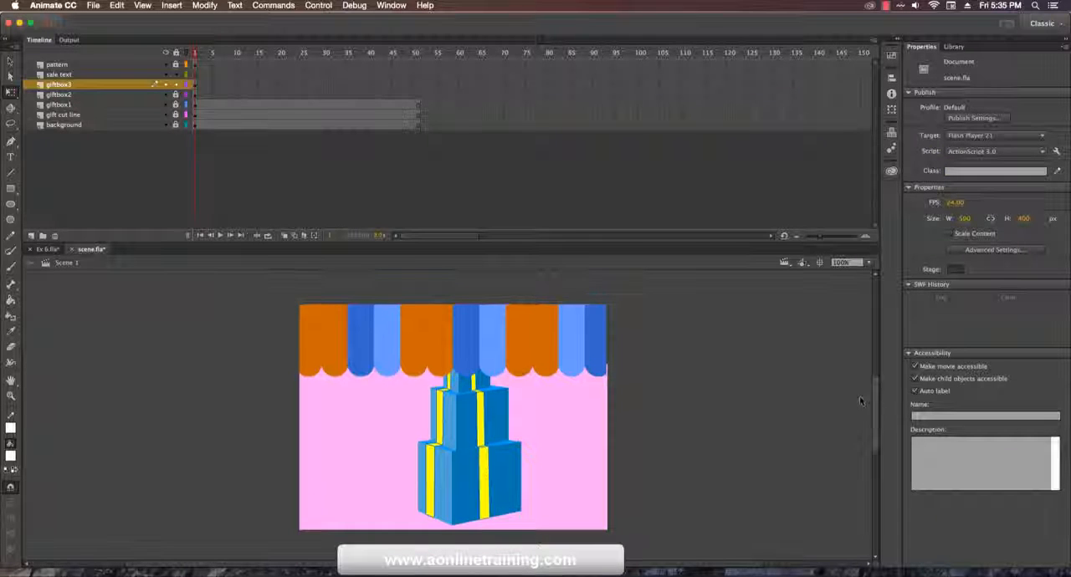
{"action": "left_click", "coordinate": [87, 125]}
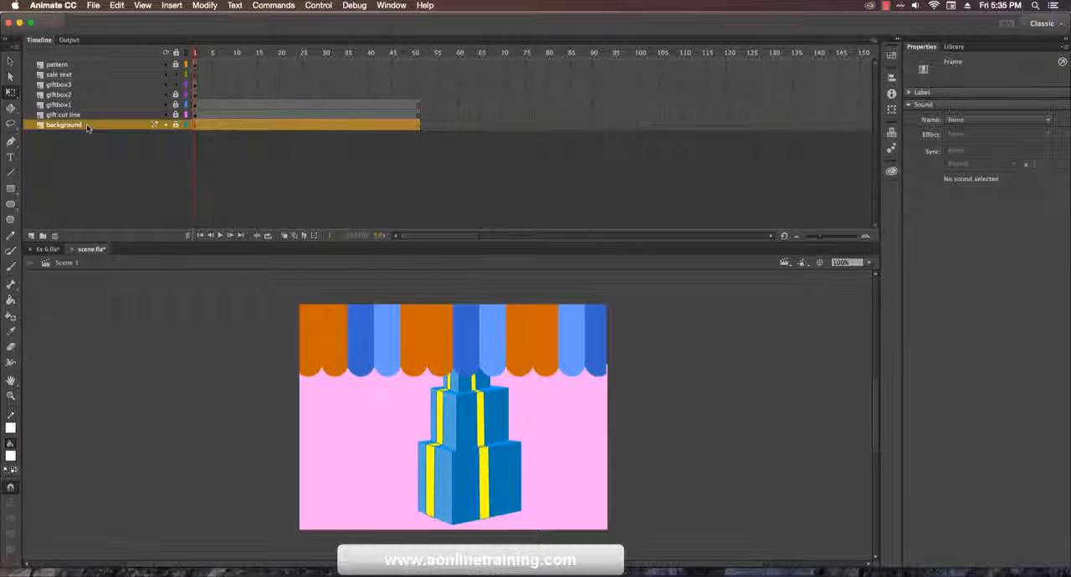
{"action": "left_click", "coordinate": [85, 115]}
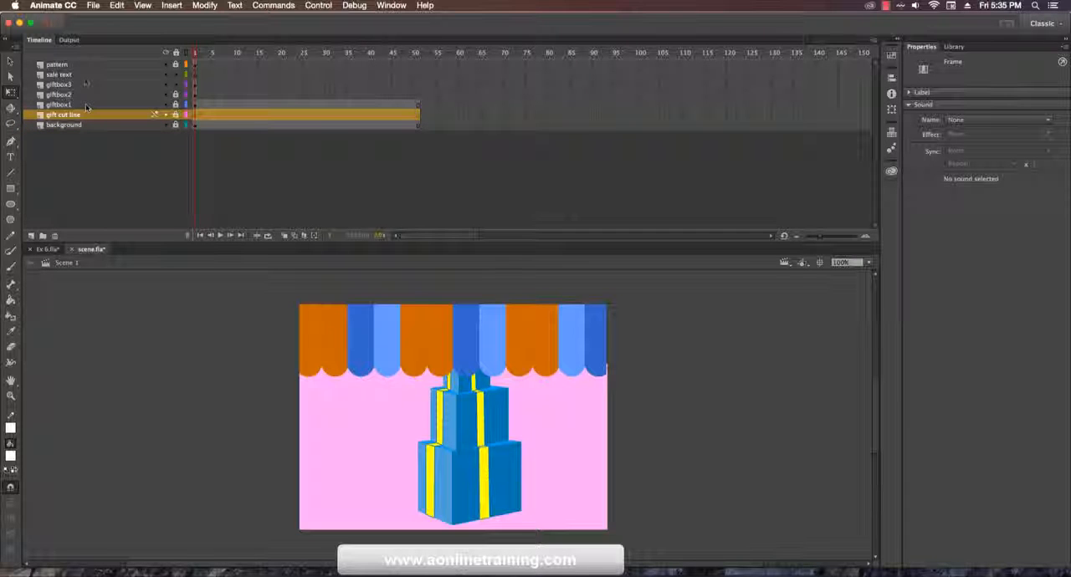
{"action": "left_click", "coordinate": [84, 66]}
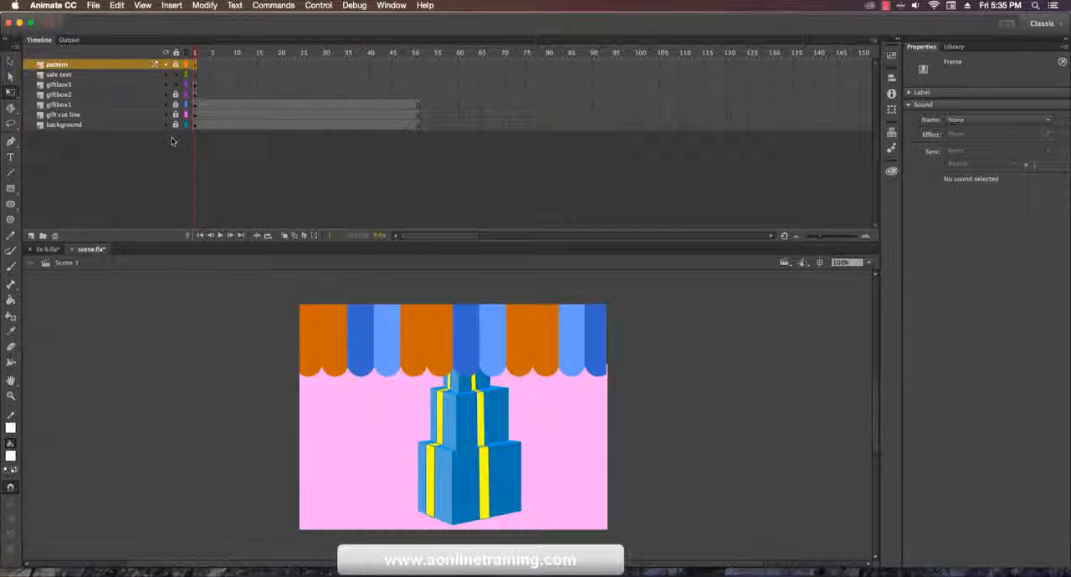
{"action": "left_click", "coordinate": [443, 298]}
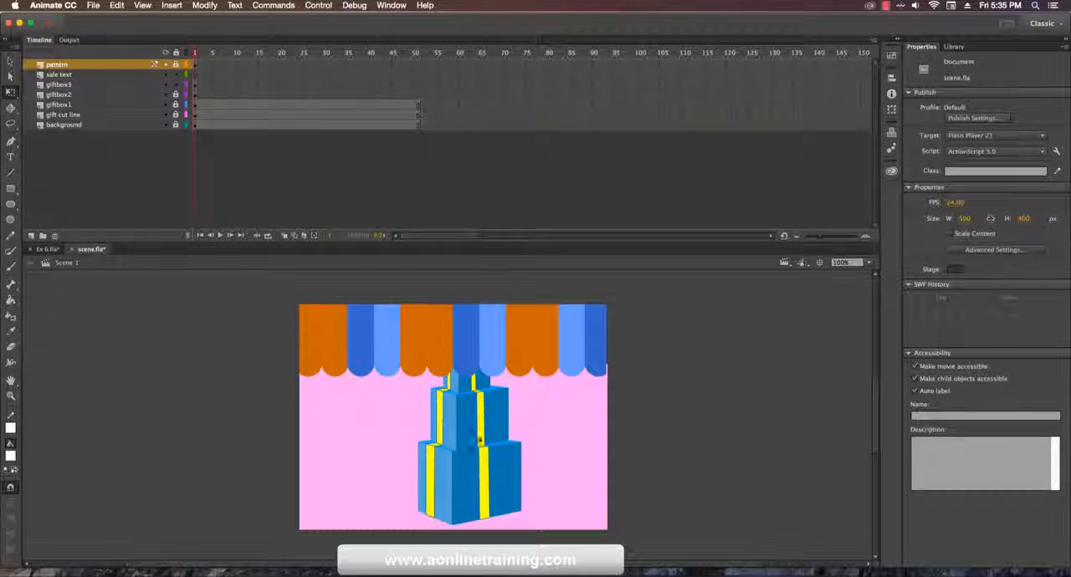
{"action": "left_click", "coordinate": [73, 85]}
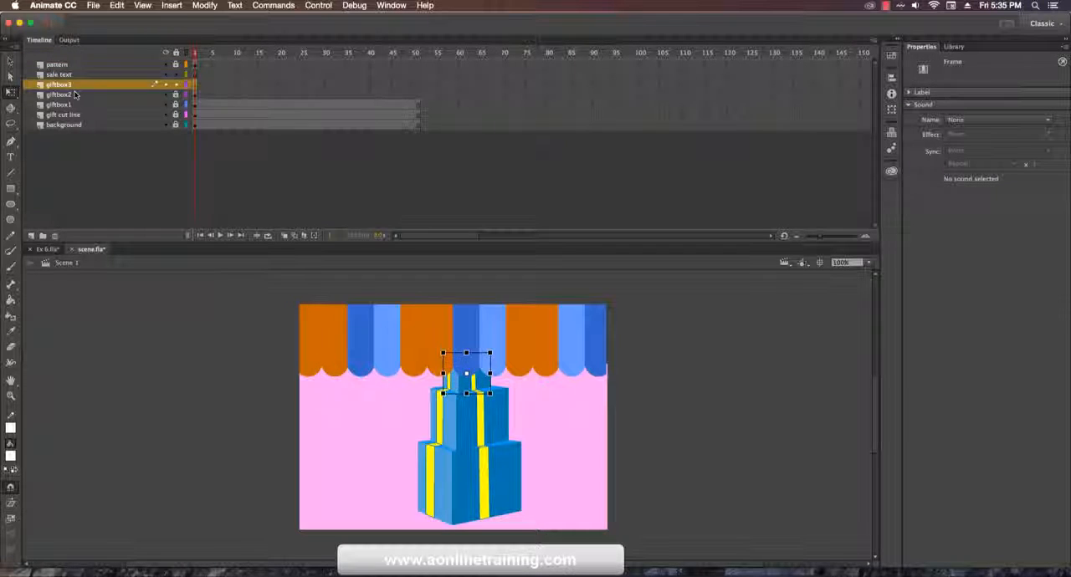
{"action": "left_click", "coordinate": [76, 95]}
{"action": "left_click", "coordinate": [79, 106]}
{"action": "double_click", "coordinate": [81, 83]}
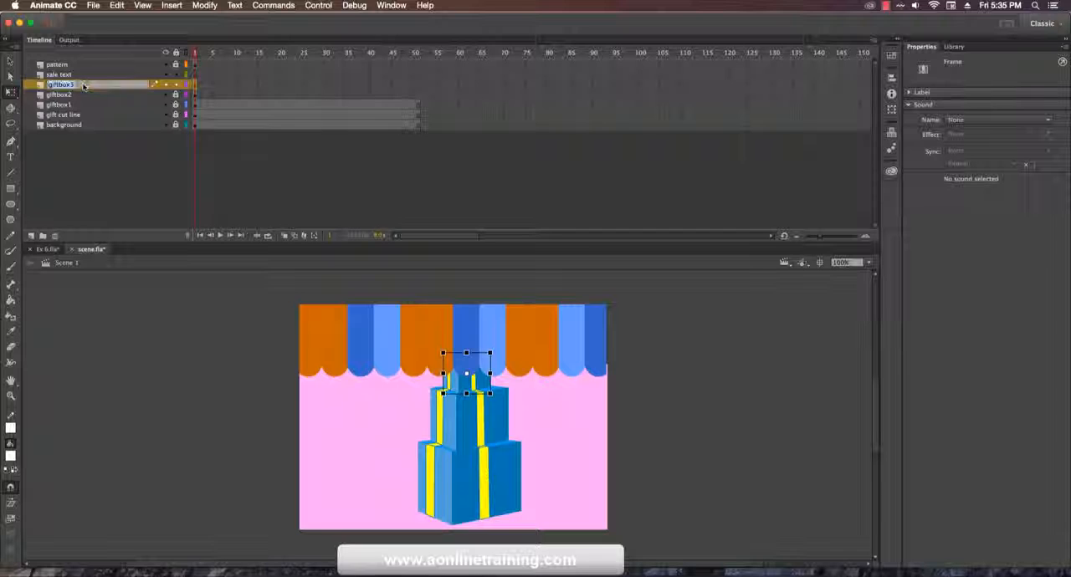
{"action": "left_click", "coordinate": [94, 105]}
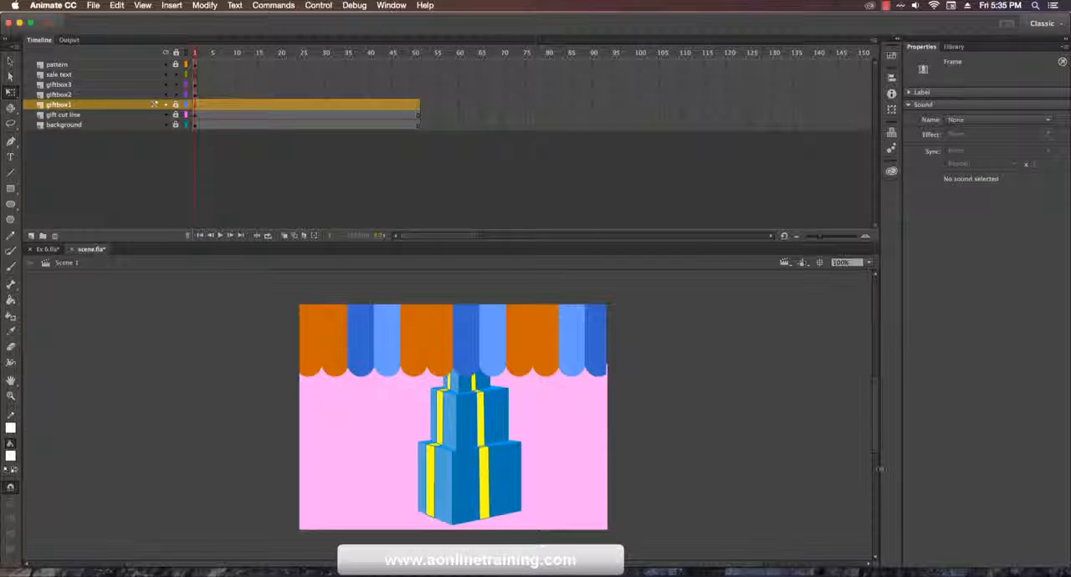
Step: Unlock the giftbox2 layer and move the second and third gift boxes together straight up until they sit above the stage
{"action": "scroll", "coordinate": [468, 435], "scroll_direction": "up", "scroll_amount": 2}
{"action": "left_click", "coordinate": [467, 433]}
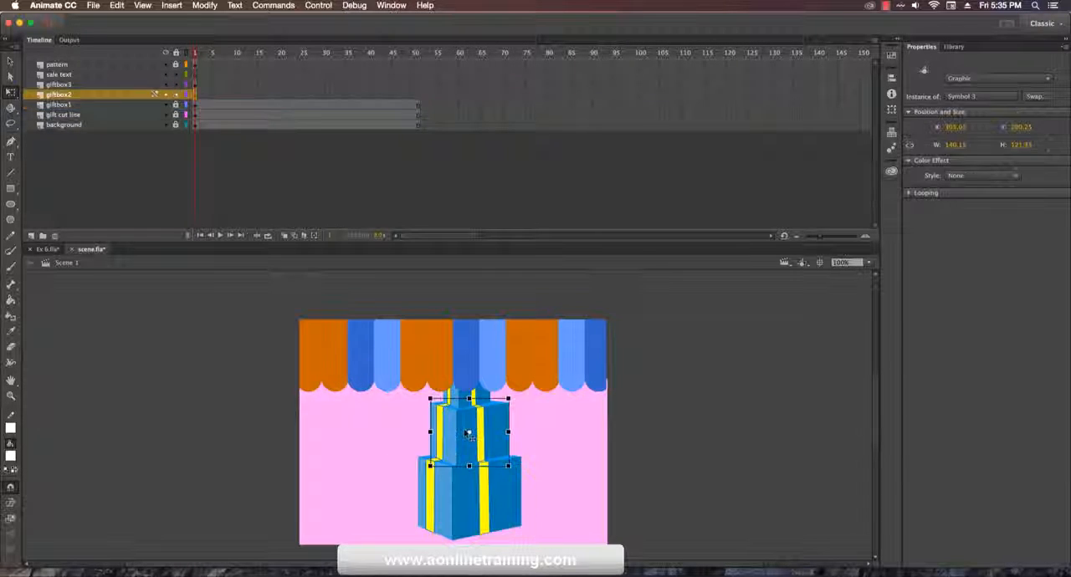
{"action": "left_click", "coordinate": [466, 372]}
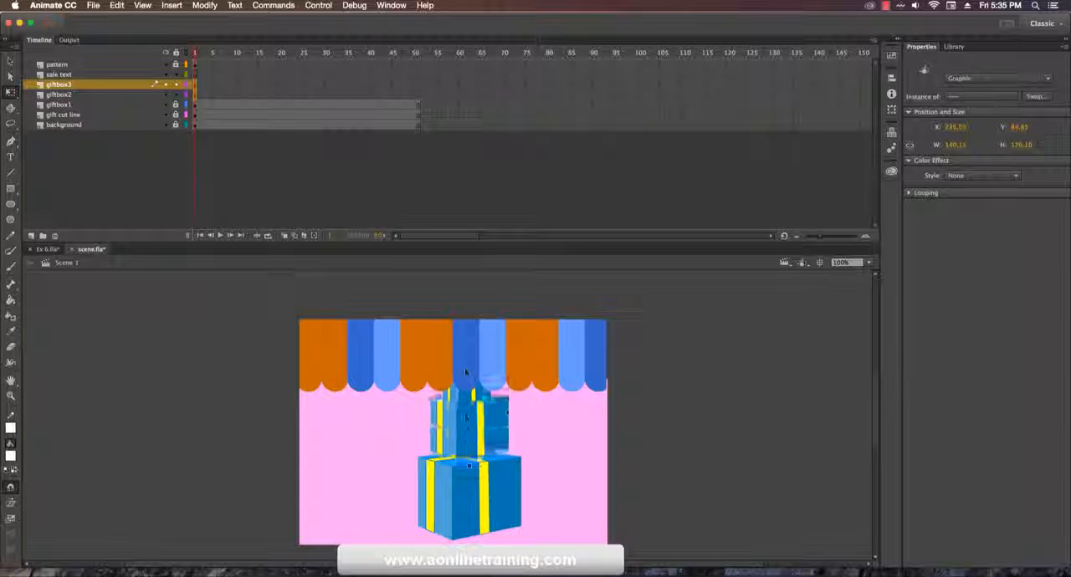
{"action": "left_click_drag", "start_coordinate": [466, 372], "coordinate": [469, 289]}
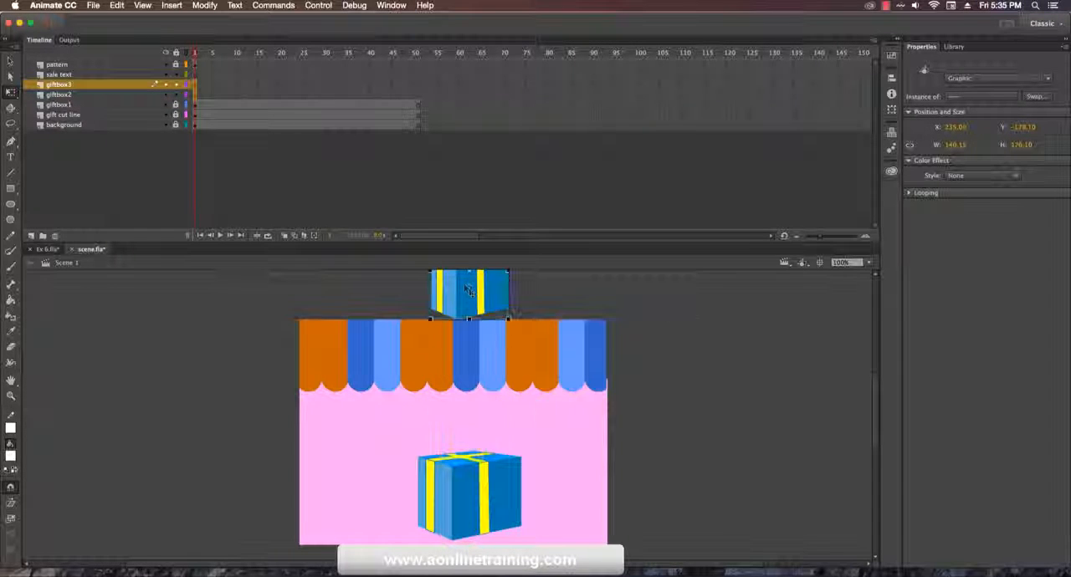
{"action": "scroll", "coordinate": [876, 445], "scroll_direction": "up", "scroll_amount": 2}
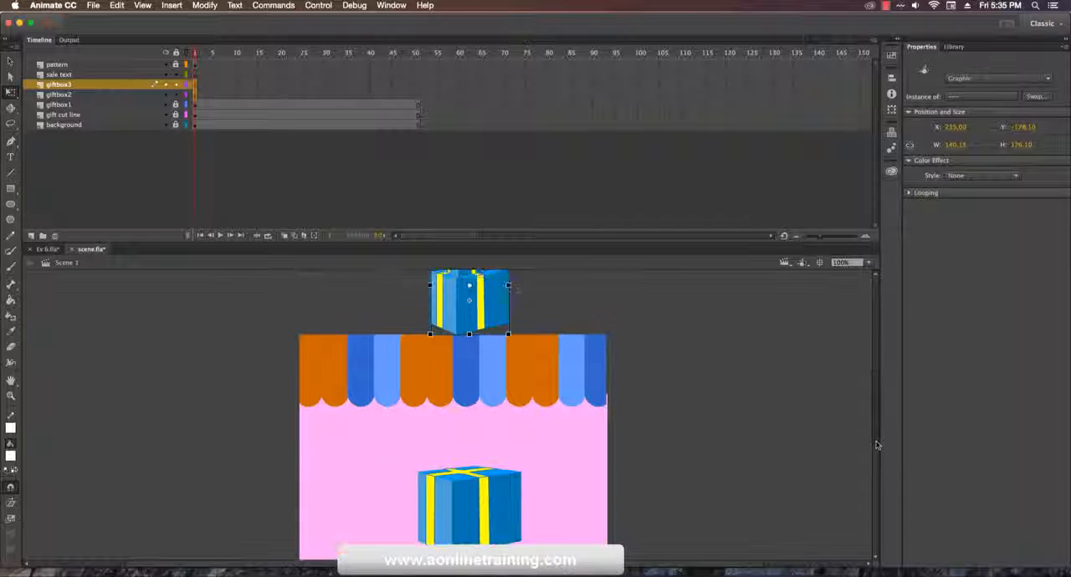
{"action": "scroll", "coordinate": [875, 445], "scroll_direction": "up", "scroll_amount": 5}
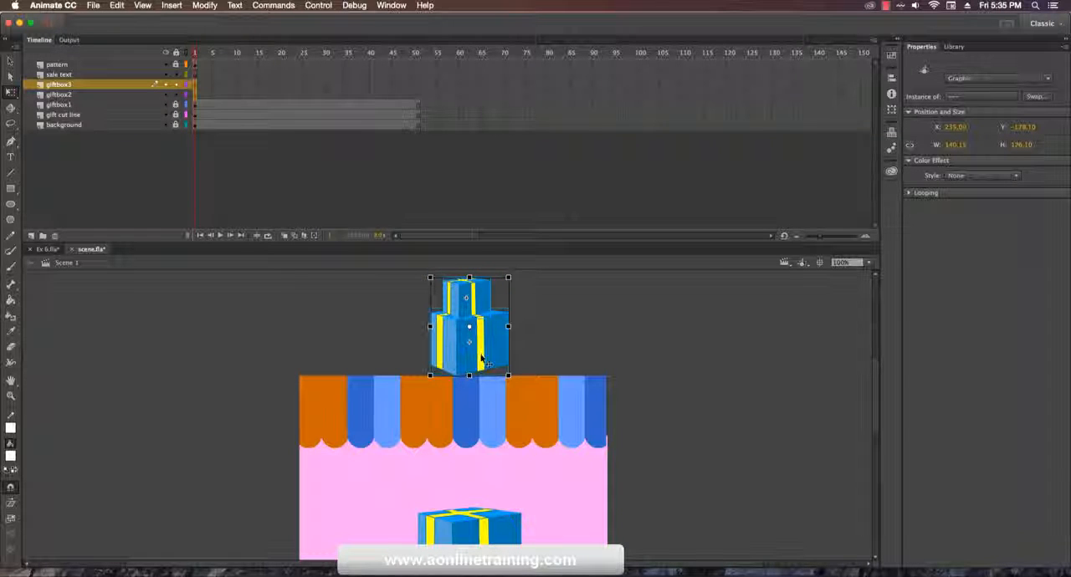
{"action": "left_click_drag", "start_coordinate": [481, 358], "coordinate": [482, 346]}
{"action": "left_click", "coordinate": [547, 344]}
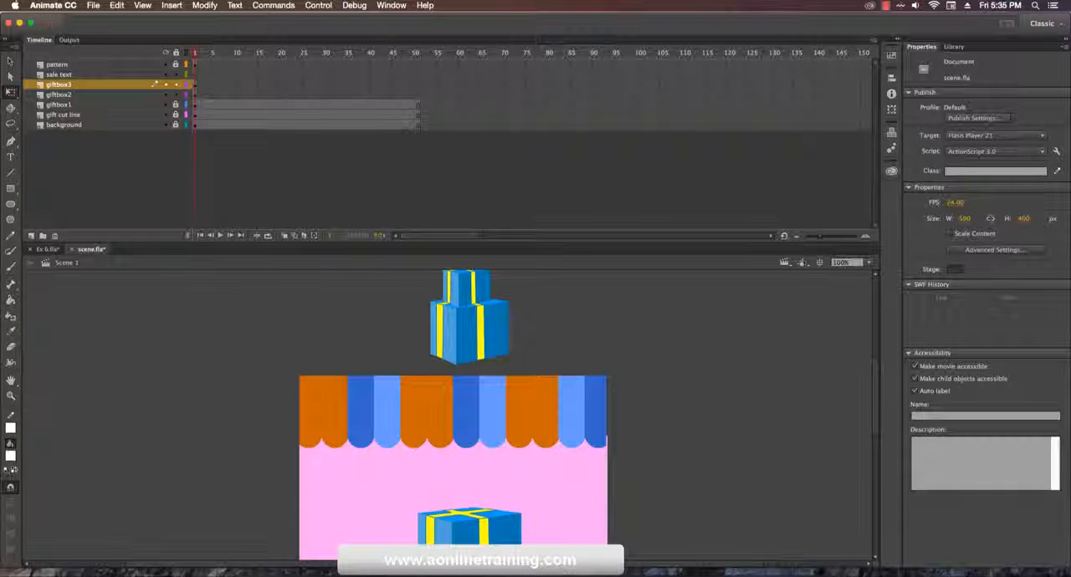
{"action": "left_click", "coordinate": [489, 352]}
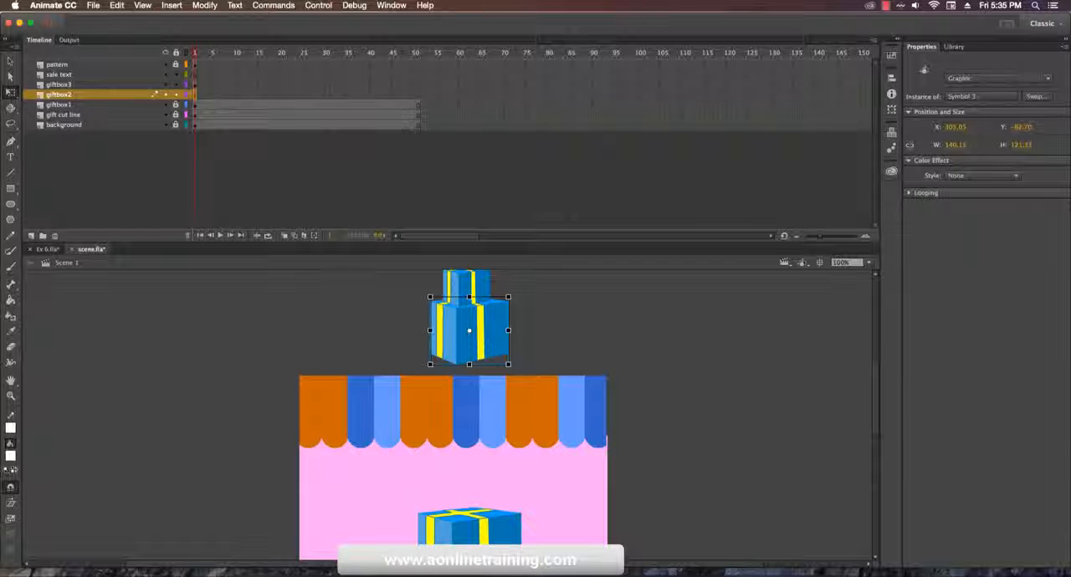
Step: Extend the giftbox2 layer's frames to frame 51 so it matches the length of the giftbox1 layer
{"action": "mouse_move", "coordinate": [195, 53]}
{"action": "left_mouse_down"}
{"action": "mouse_move", "coordinate": [214, 56]}
{"action": "mouse_move", "coordinate": [195, 54]}
{"action": "left_mouse_up"}
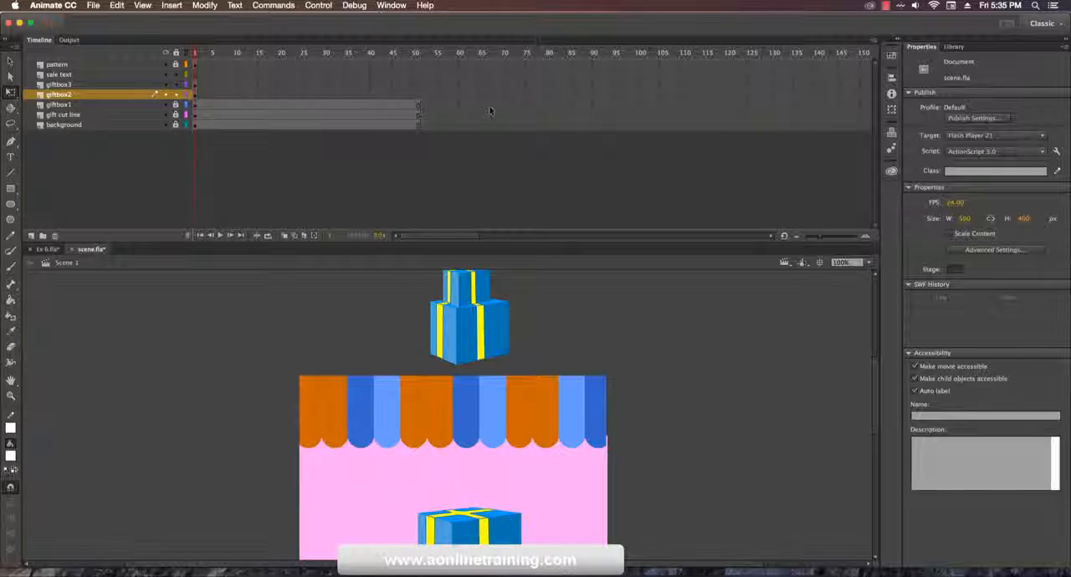
{"action": "left_click", "coordinate": [419, 97]}
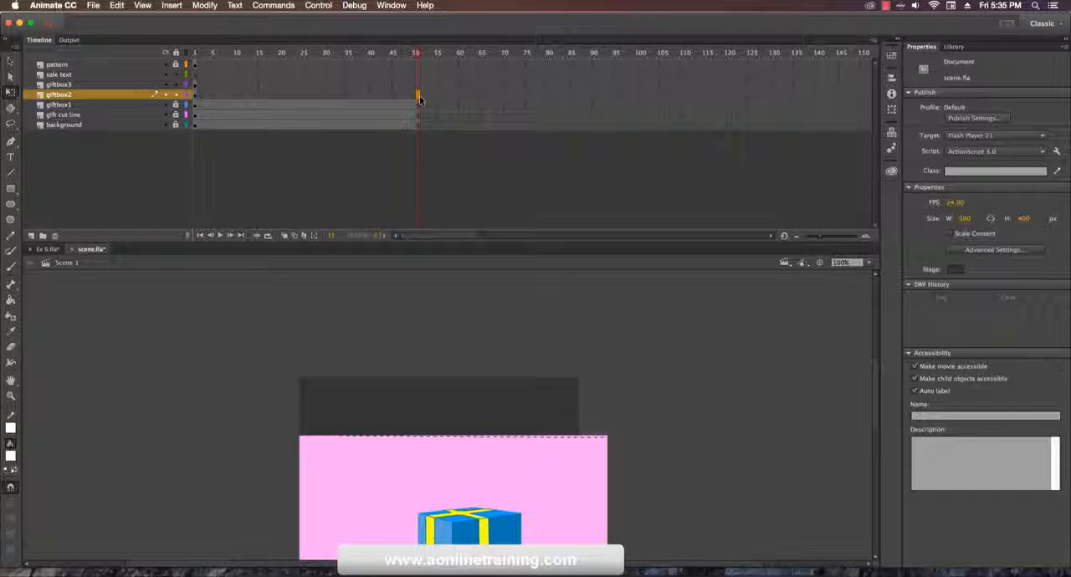
{"action": "key", "text": "F6"}
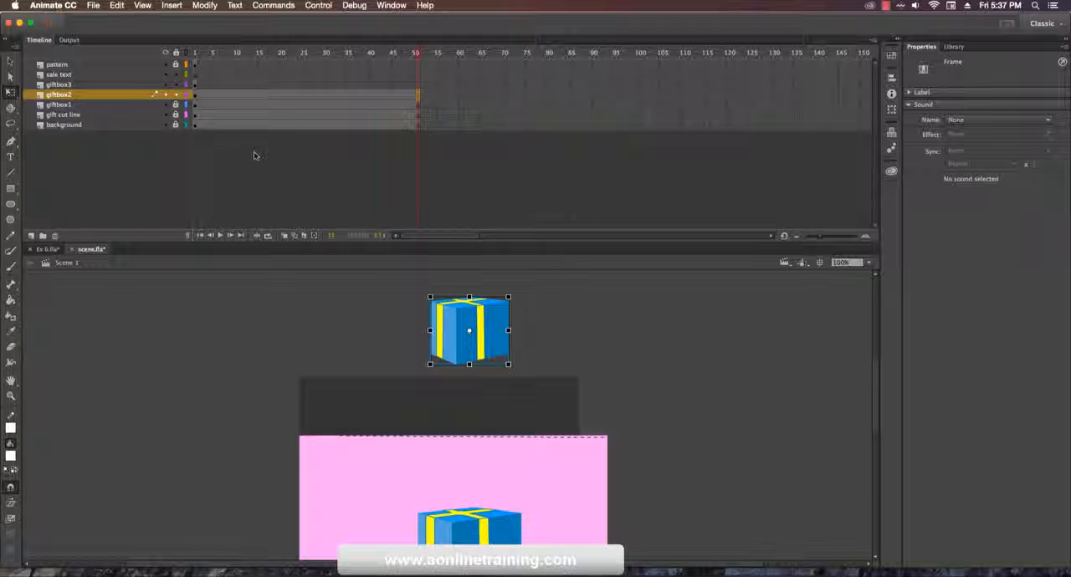
Step: Move the giftbox2 layer's starting keyframe from frame 1 to frame 5
{"action": "left_click", "coordinate": [195, 94]}
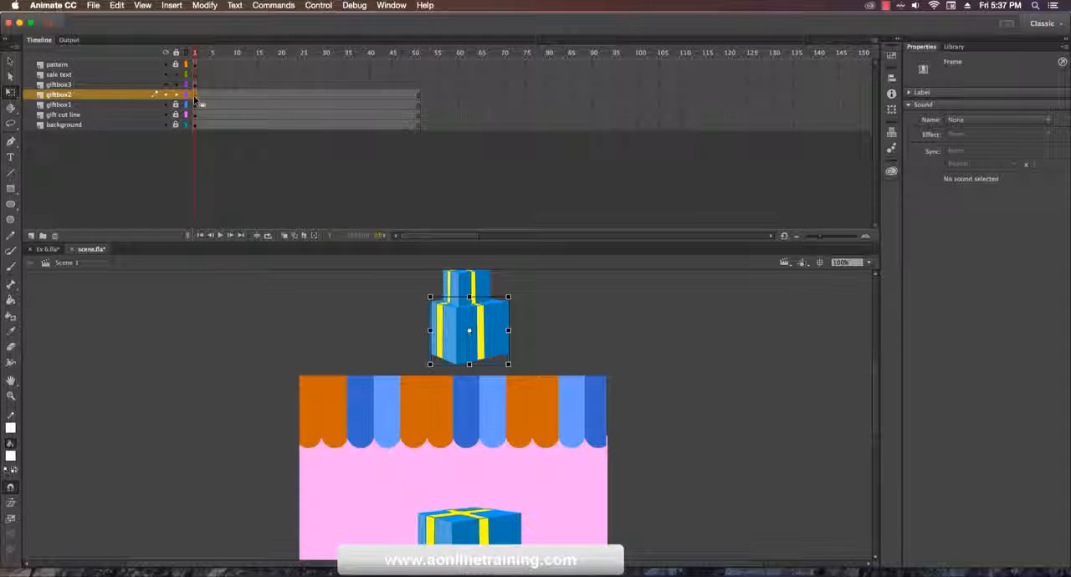
{"action": "left_click", "coordinate": [570, 315]}
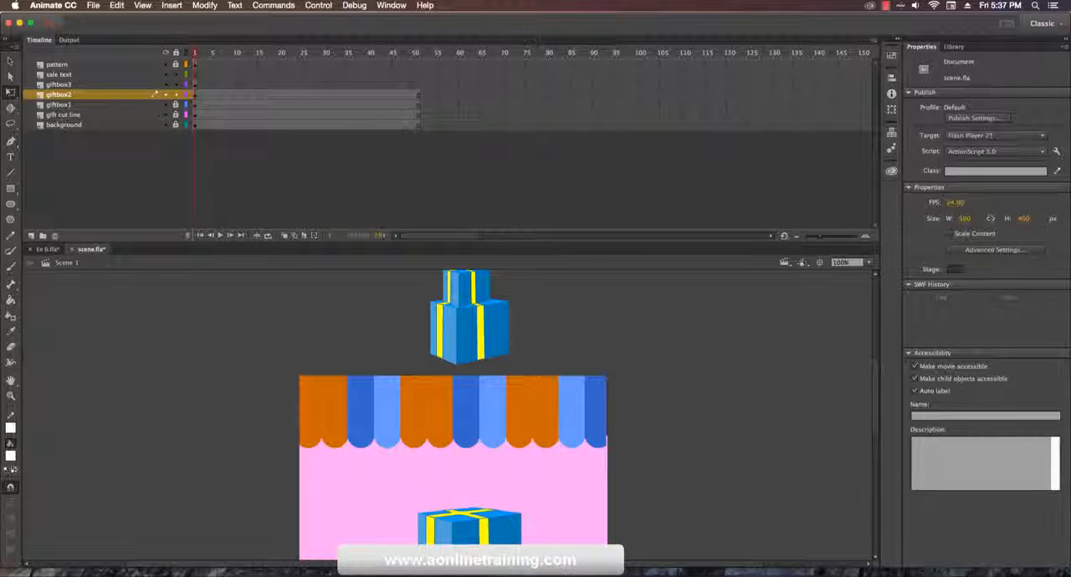
{"action": "left_click", "coordinate": [195, 96]}
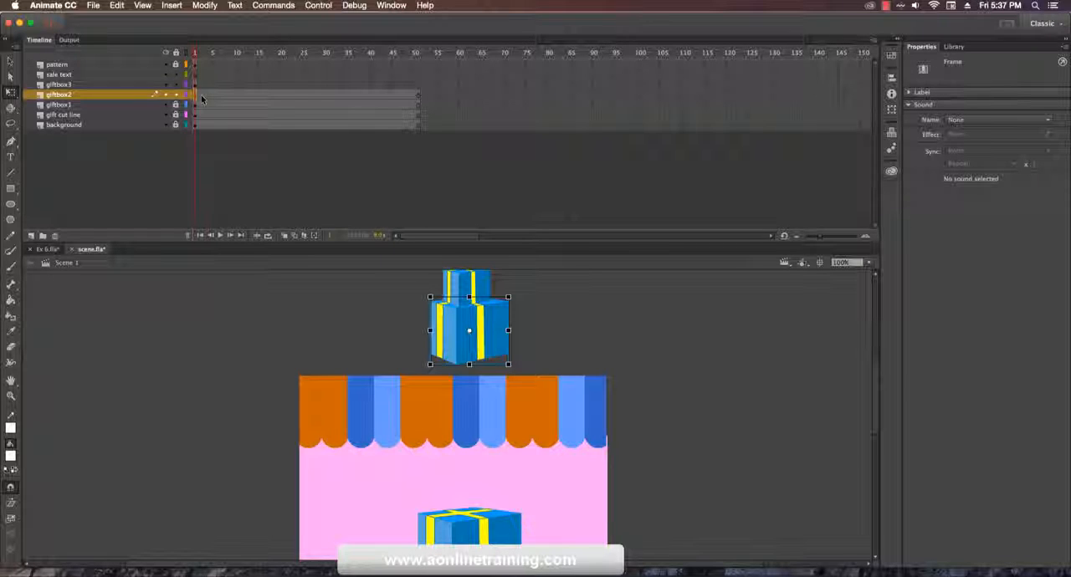
{"action": "mouse_move", "coordinate": [195, 99]}
{"action": "left_mouse_down"}
{"action": "mouse_move", "coordinate": [235, 100]}
{"action": "mouse_move", "coordinate": [213, 100]}
{"action": "left_mouse_up"}
{"action": "left_click", "coordinate": [211, 94]}
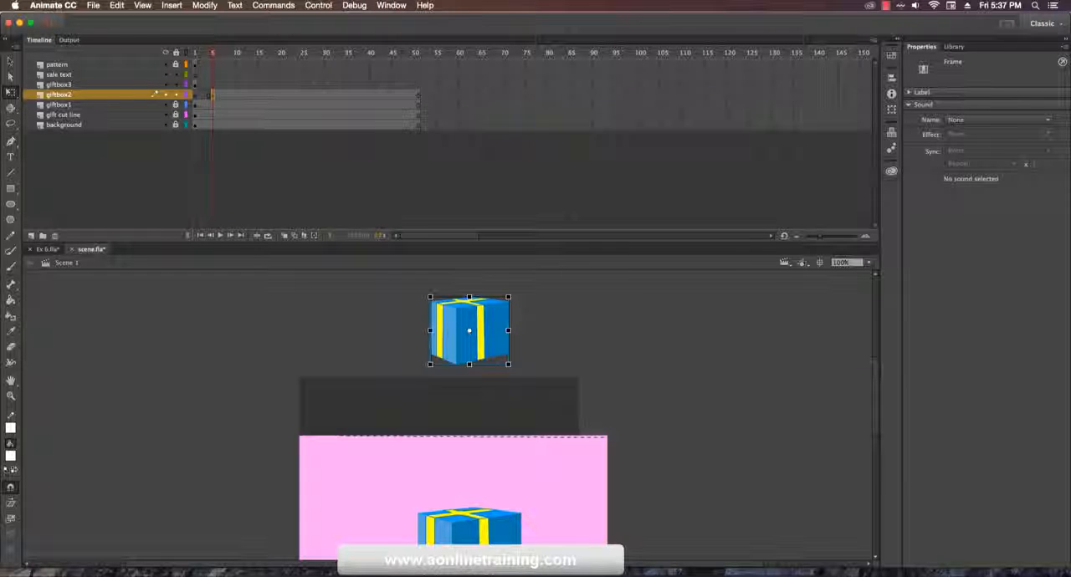
Step: Extend the pattern layer's frames to frame 51
{"action": "left_click", "coordinate": [195, 65]}
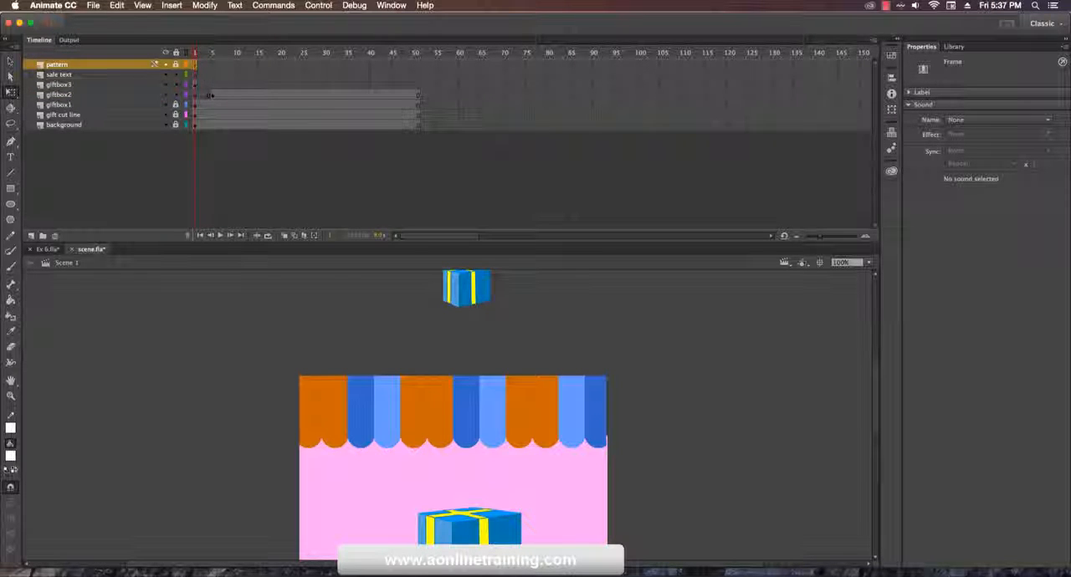
{"action": "left_click", "coordinate": [419, 67]}
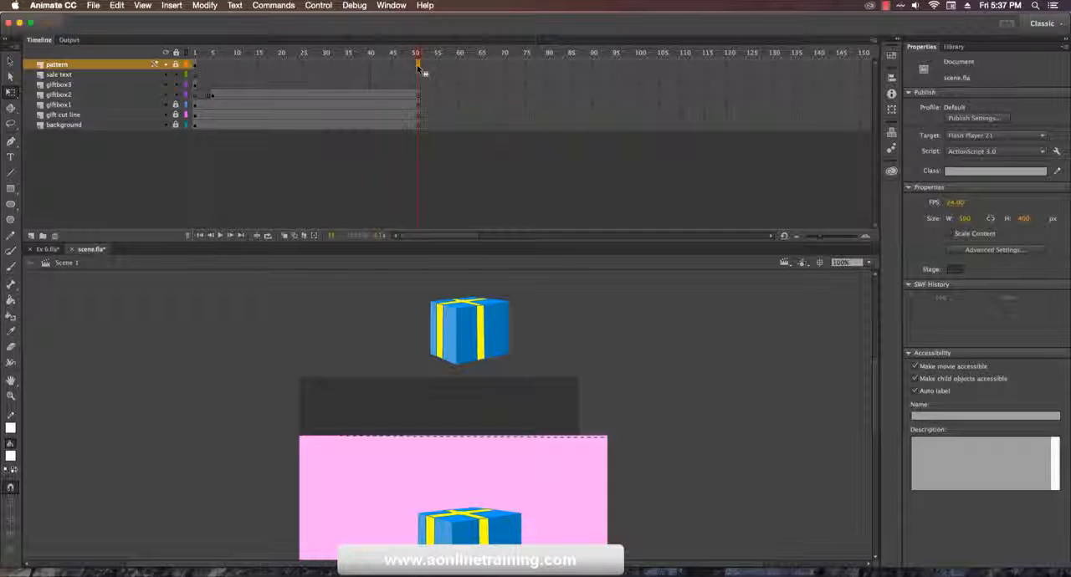
{"action": "key", "text": "F5"}
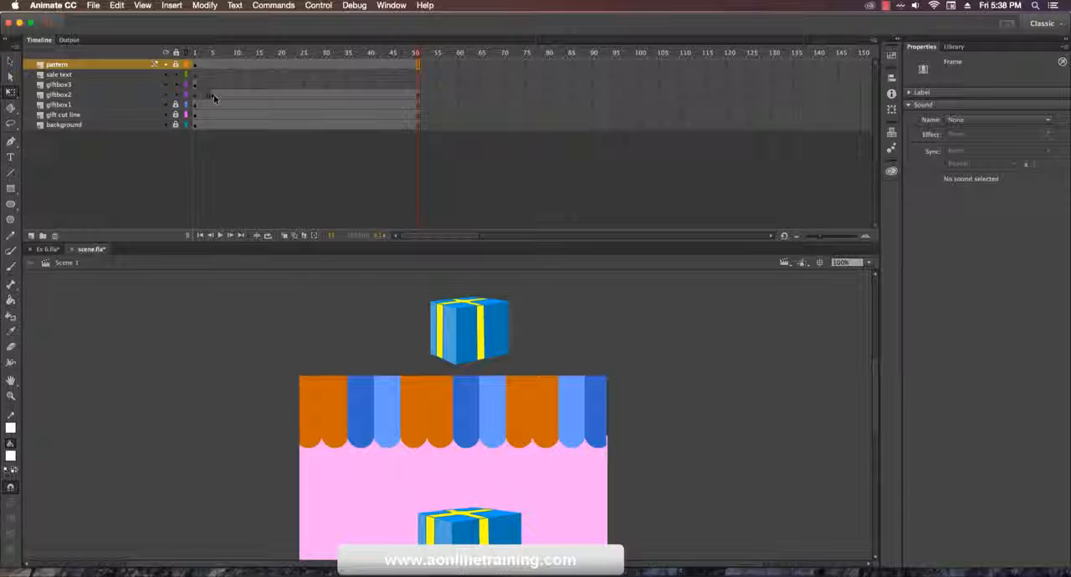
Step: Add a keyframe at frame 15 of giftbox2 and move the box straight down until it rests on the first gift box
{"action": "left_click", "coordinate": [213, 95]}
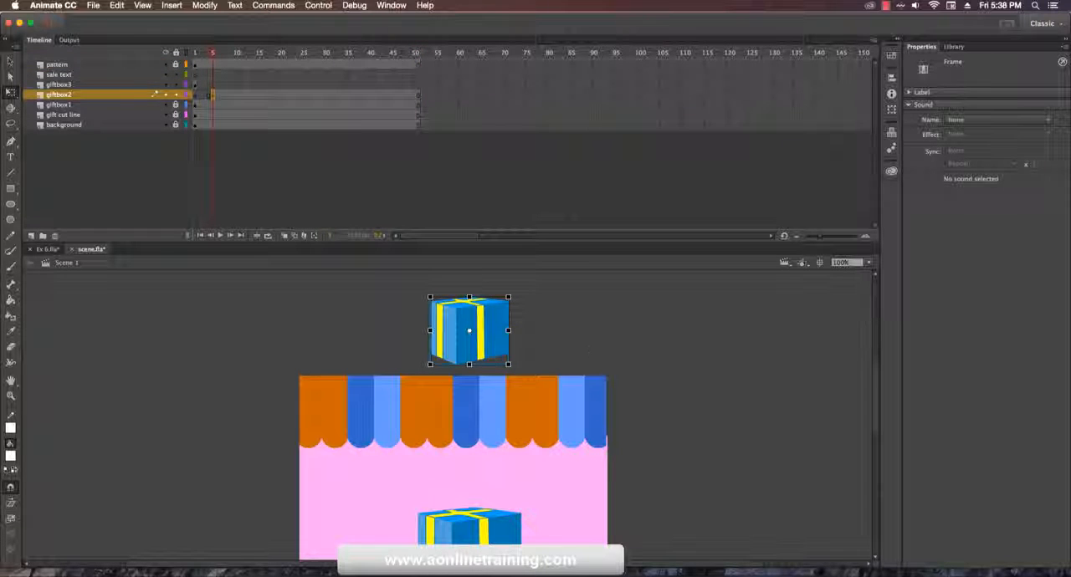
{"action": "left_click", "coordinate": [258, 98]}
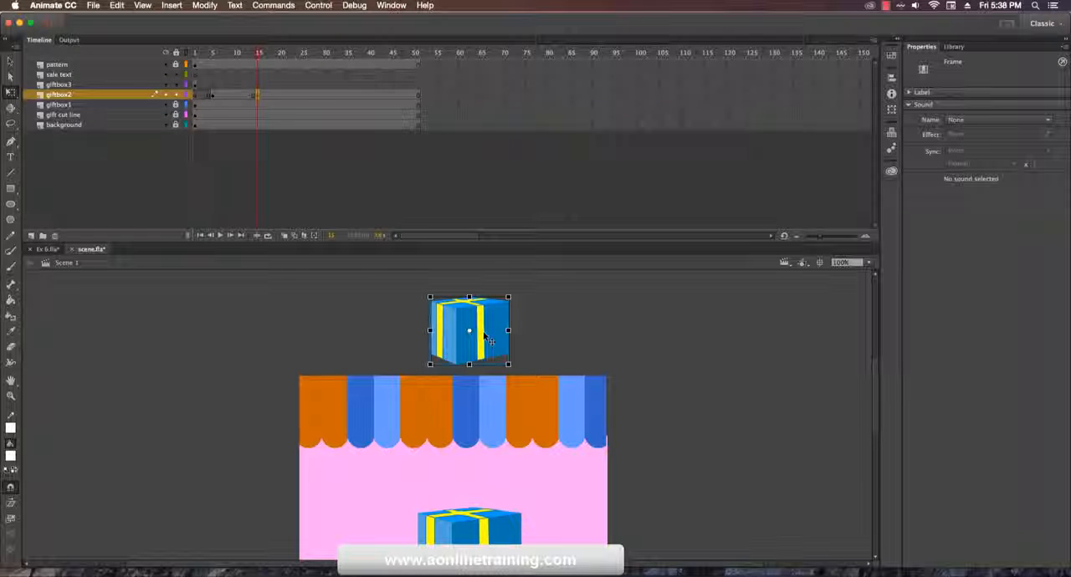
{"action": "key", "text": "shift+Down"}
{"action": "key", "text": "shift+Down"}
{"action": "key", "text": "shift+Down"}
{"action": "key", "text": "shift+Down"}
{"action": "key", "text": "shift+Down"}
{"action": "key", "text": "shift+Down"}
{"action": "key", "text": "shift+Down"}
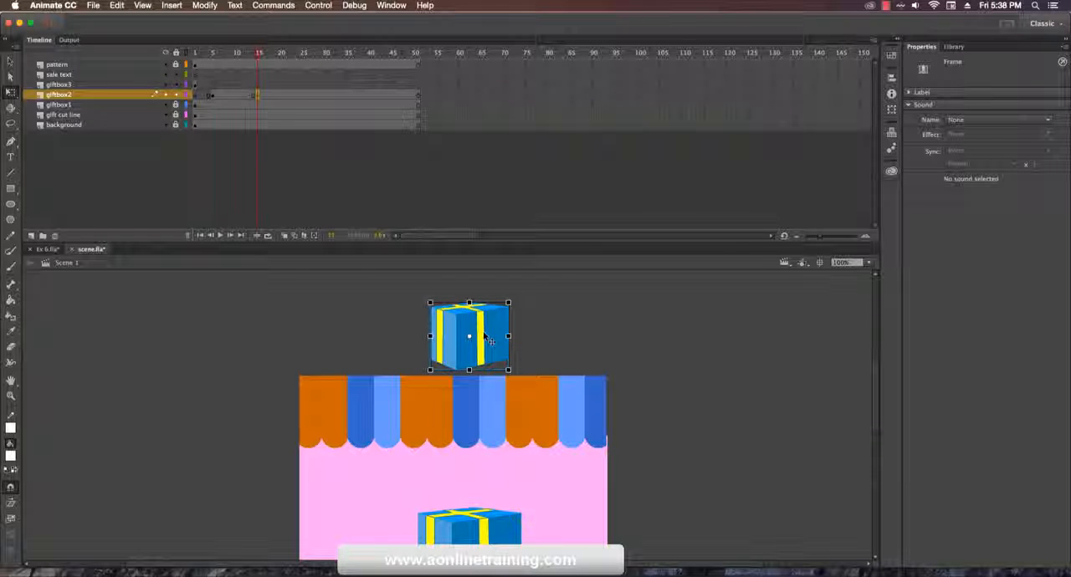
{"action": "key", "text": "shift+Down"}
{"action": "key", "text": "shift+Down"}
{"action": "key", "text": "shift+Down"}
{"action": "key", "text": "shift+Down"}
{"action": "key", "text": "shift+Down"}
{"action": "key", "text": "shift+Down"}
{"action": "key", "text": "shift+Down"}
{"action": "key", "text": "shift+Down"}
{"action": "key", "text": "shift+Down"}
{"action": "key", "text": "shift+Down"}
{"action": "key", "text": "shift+Down"}
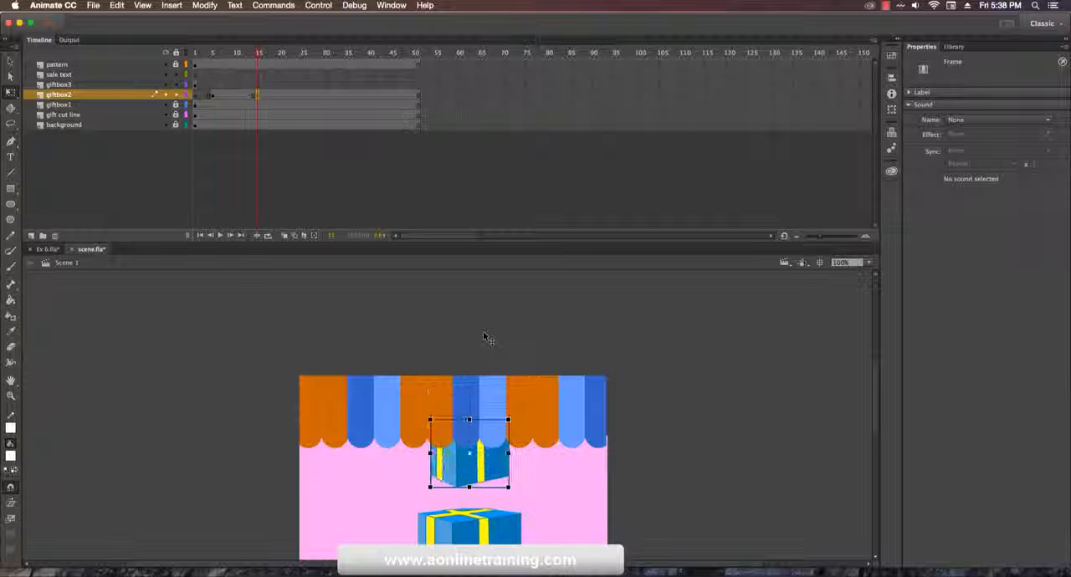
{"action": "key", "text": "shift+Down"}
{"action": "key", "text": "shift+Down"}
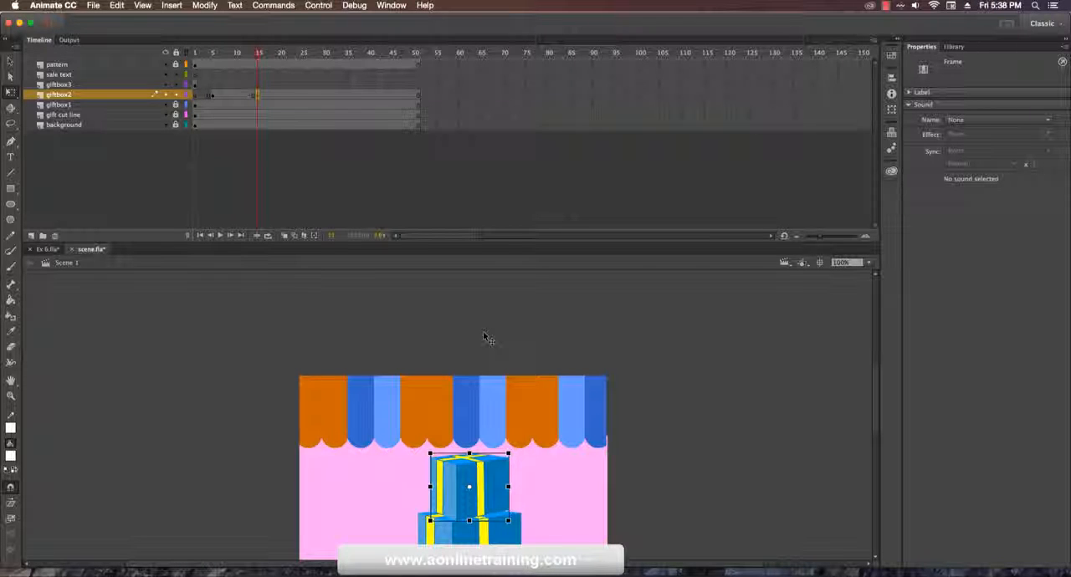
{"action": "key", "text": "Up"}
{"action": "key", "text": "Up"}
{"action": "key", "text": "Up"}
{"action": "key", "text": "Up"}
{"action": "key", "text": "Up"}
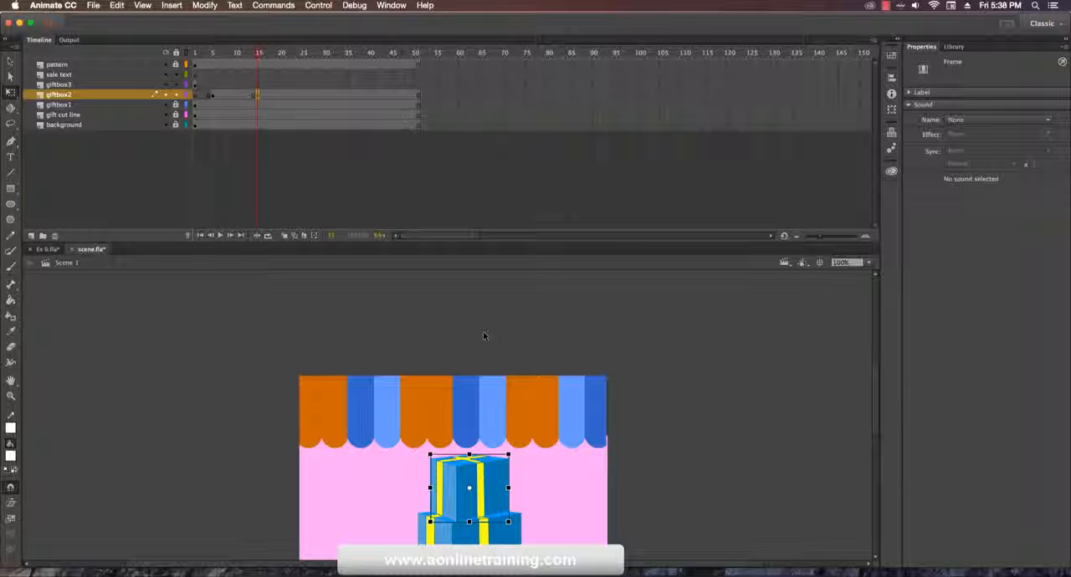
Step: Squash the landed giftbox2 box to about 95 px tall from its bottom edge and move its keyframe to frame 10
{"action": "left_click", "coordinate": [470, 500]}
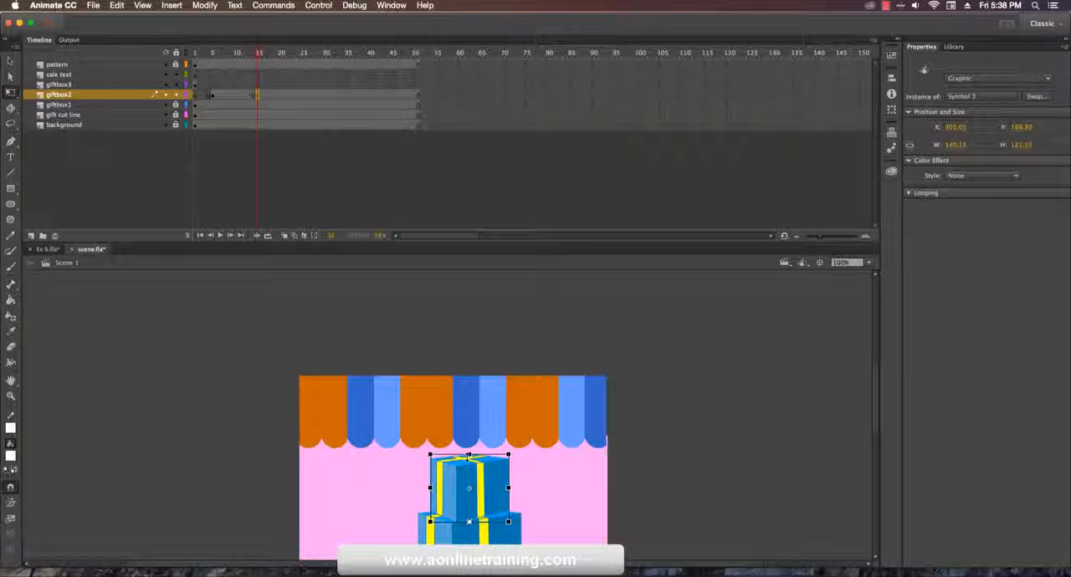
{"action": "left_click_drag", "start_coordinate": [469, 454], "coordinate": [468, 469]}
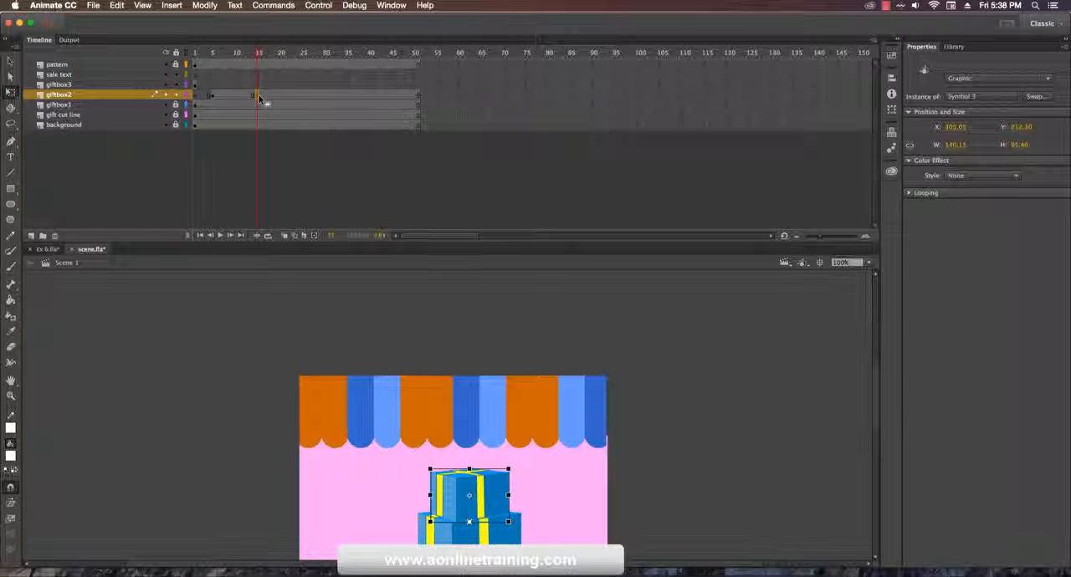
{"action": "left_click_drag", "start_coordinate": [259, 99], "coordinate": [235, 98]}
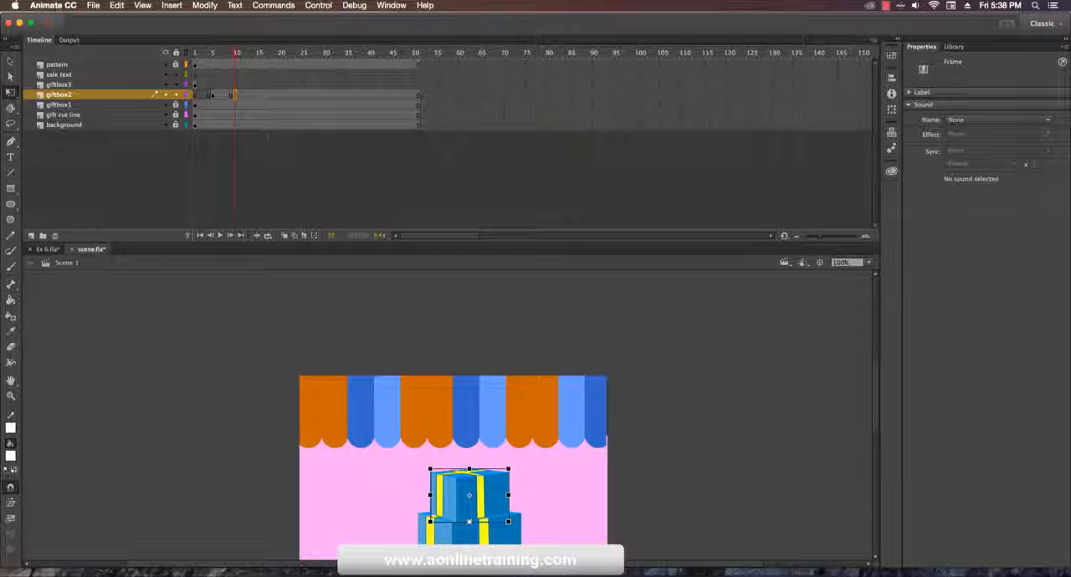
Step: Add a giftbox2 keyframe at frame 15, stretch the box to about 110 px tall and turn on onion skinning
{"action": "left_click", "coordinate": [259, 95]}
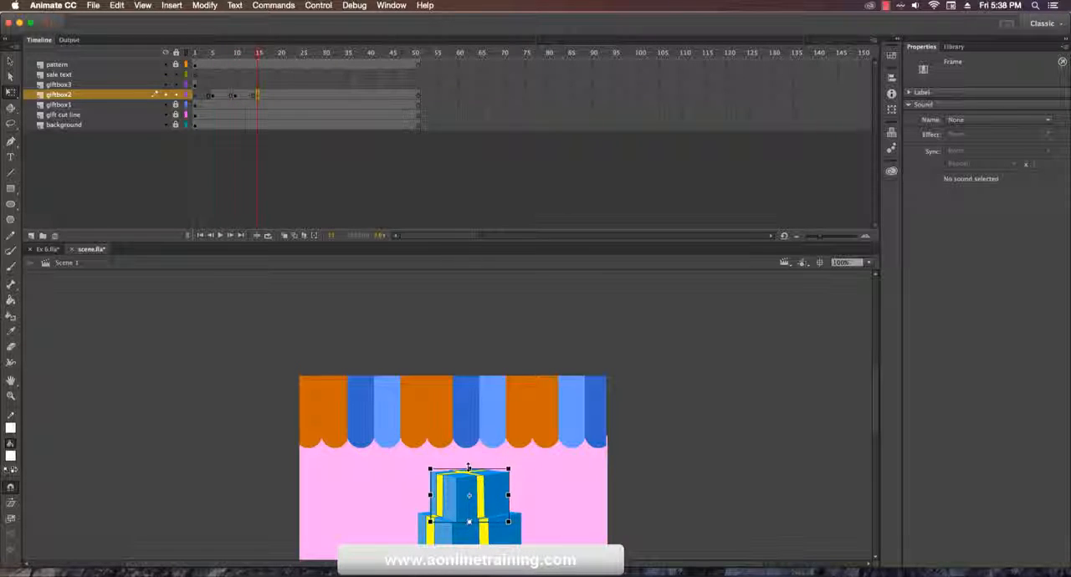
{"action": "left_click_drag", "start_coordinate": [468, 466], "coordinate": [467, 459]}
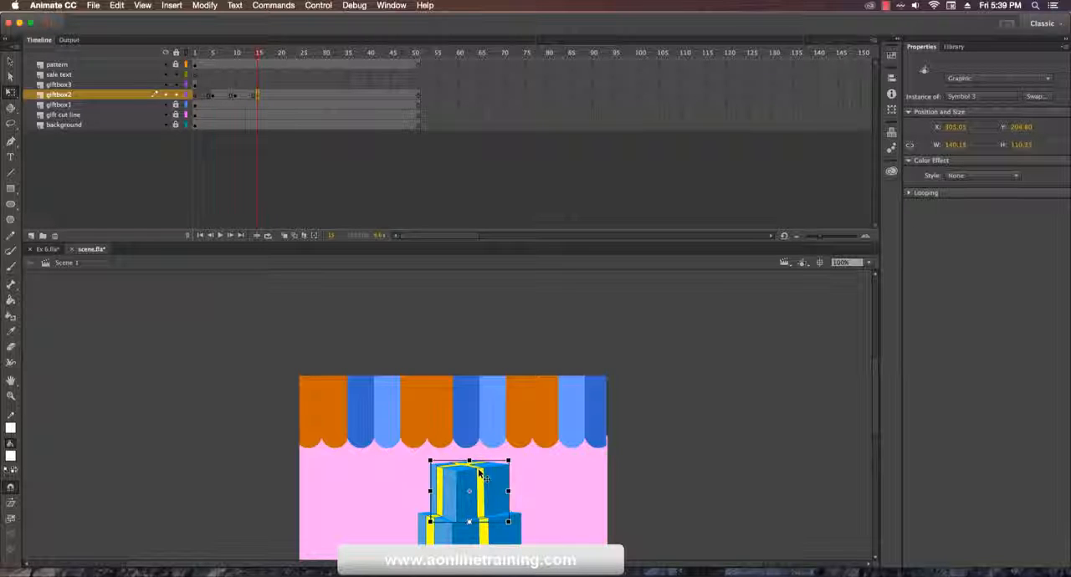
{"action": "left_click", "coordinate": [287, 237]}
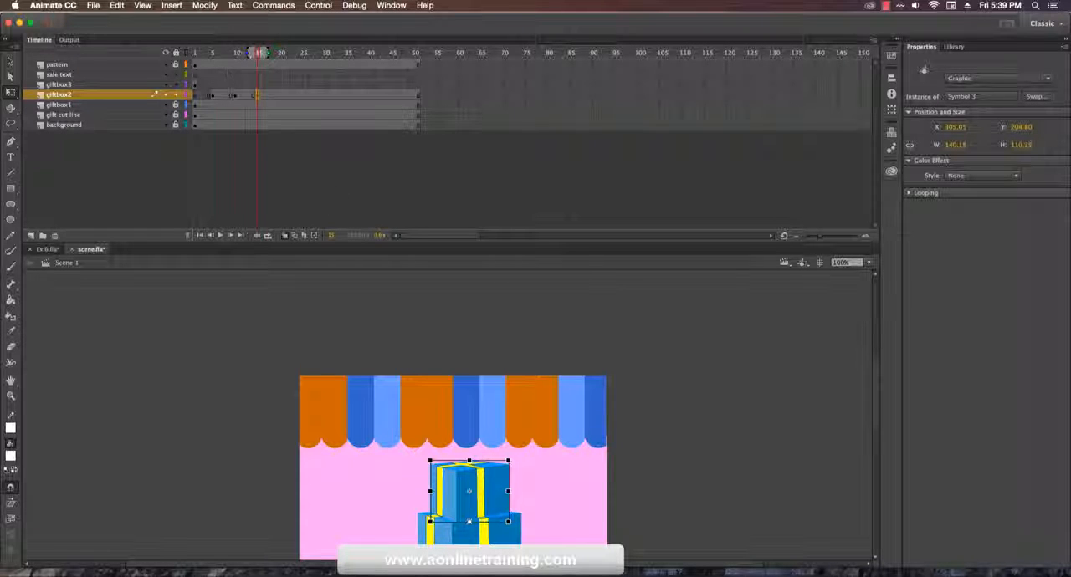
Step: Widen the onion skin range to span frames 5 to 51 around frame 15 and compare giftbox2 at frames 10 and 15
{"action": "mouse_move", "coordinate": [253, 53]}
{"action": "left_mouse_down"}
{"action": "mouse_move", "coordinate": [209, 56]}
{"action": "mouse_move", "coordinate": [421, 62]}
{"action": "left_mouse_up"}
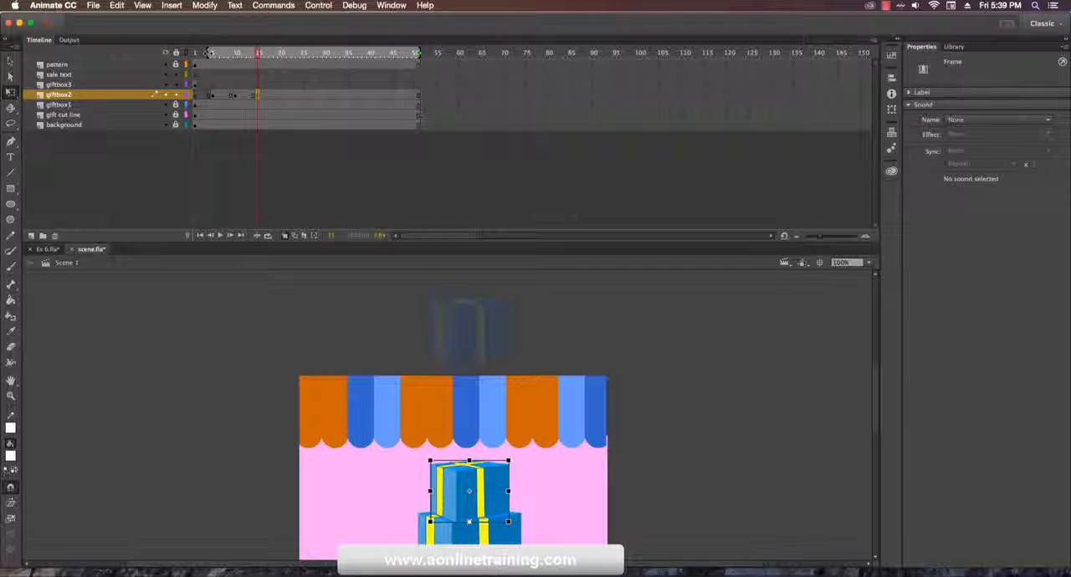
{"action": "left_click_drag", "start_coordinate": [209, 53], "coordinate": [195, 52]}
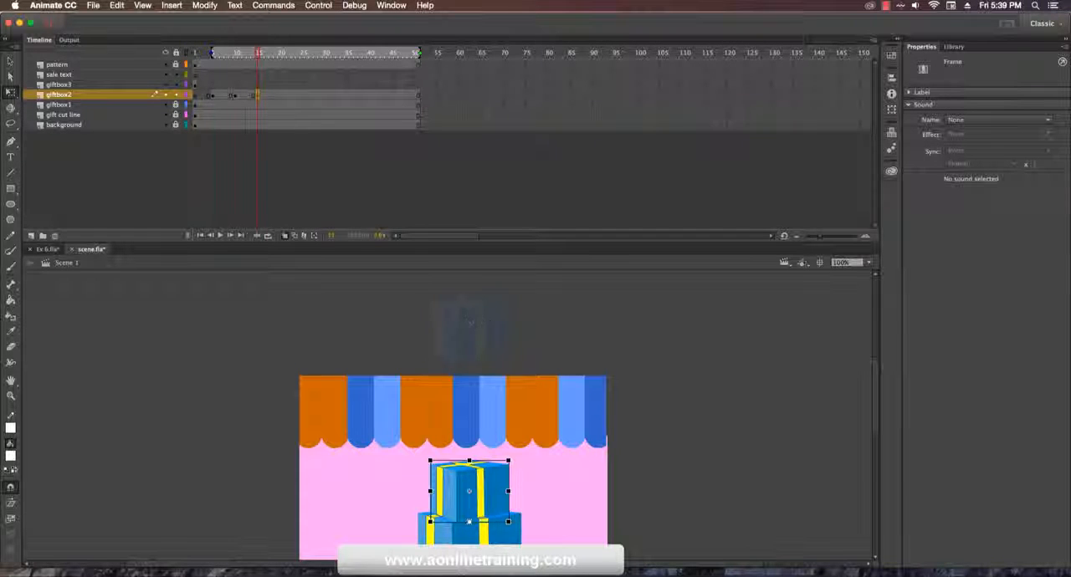
{"action": "left_click", "coordinate": [236, 54]}
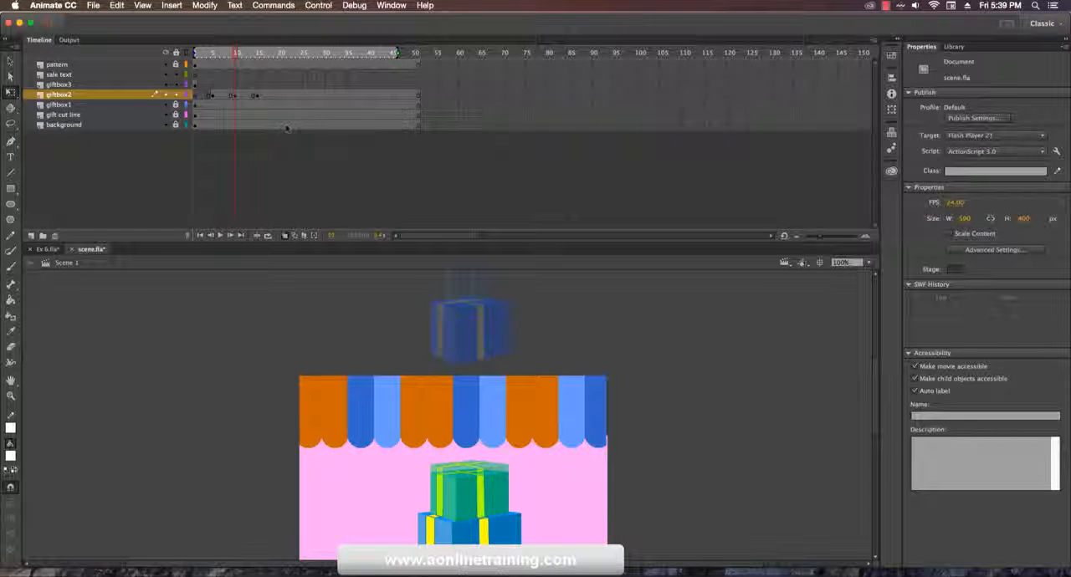
{"action": "left_click", "coordinate": [257, 95]}
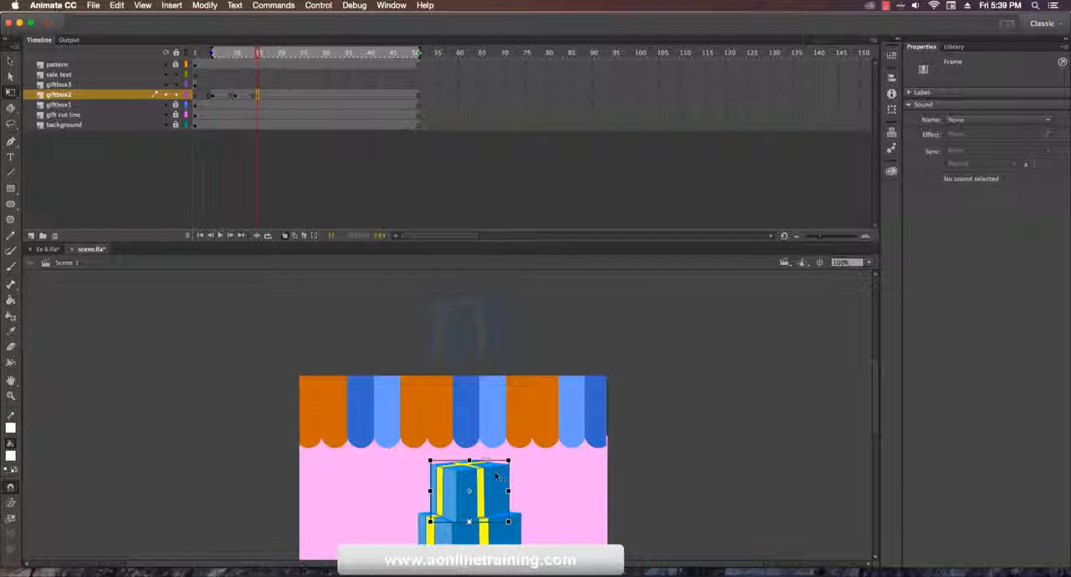
{"action": "left_click", "coordinate": [235, 96]}
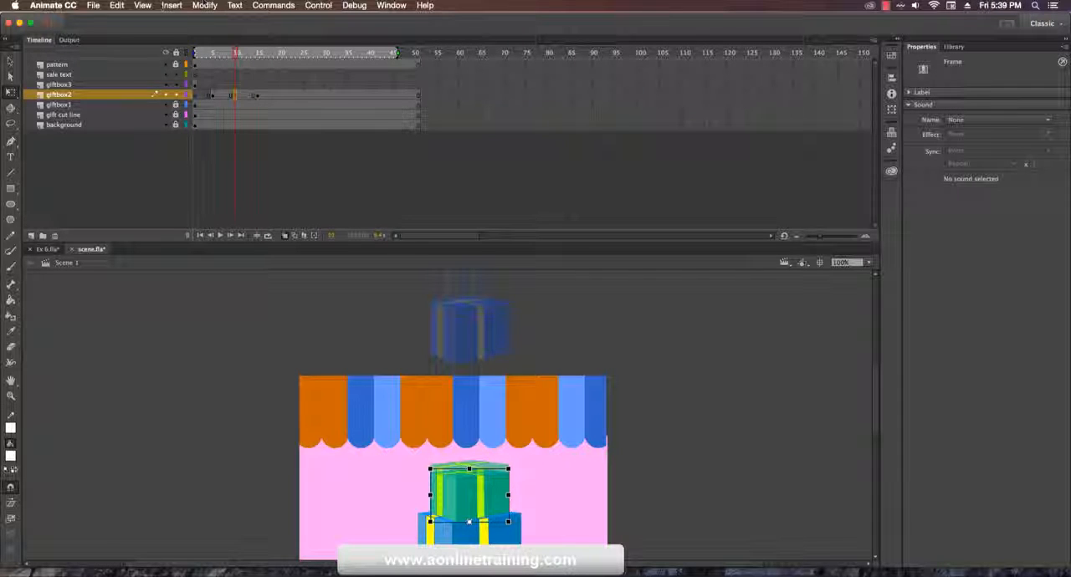
Step: Show the rulers and place a horizontal guide level with the upper edge of the stretched giftbox2 box
{"action": "left_click", "coordinate": [142, 5]}
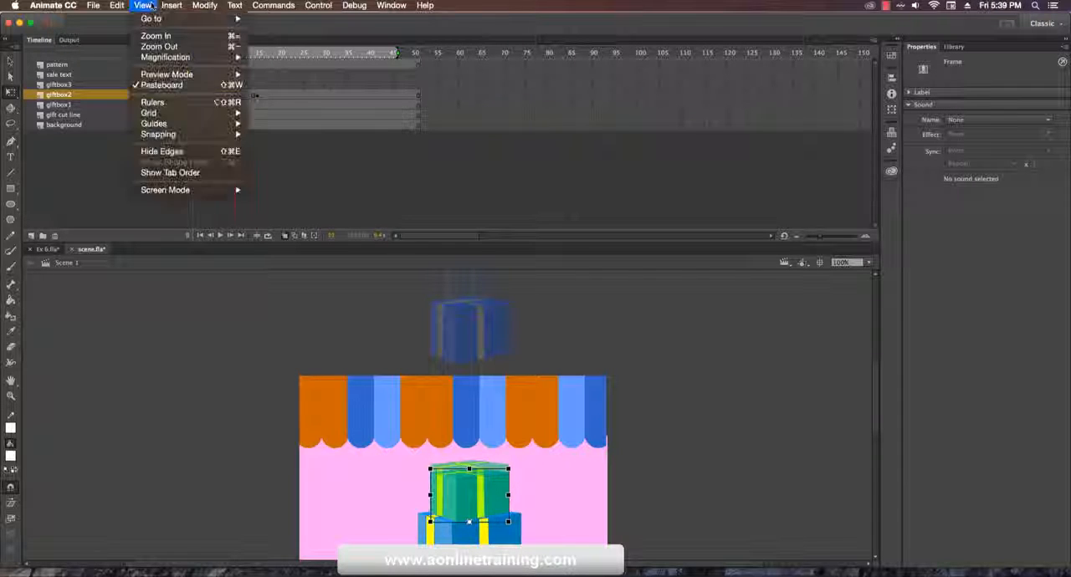
{"action": "left_click", "coordinate": [176, 104]}
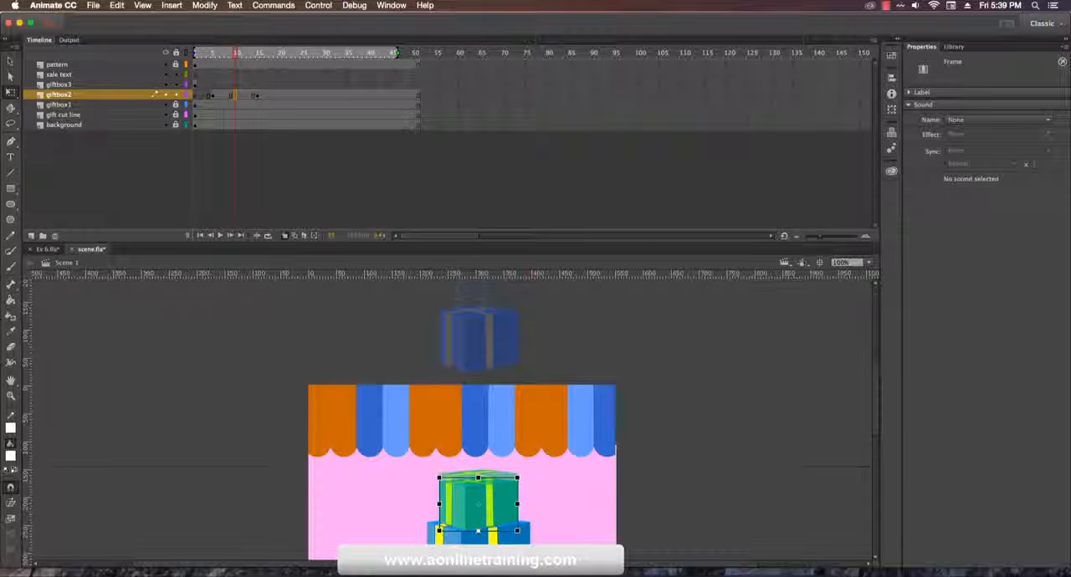
{"action": "left_click_drag", "start_coordinate": [521, 284], "coordinate": [538, 471]}
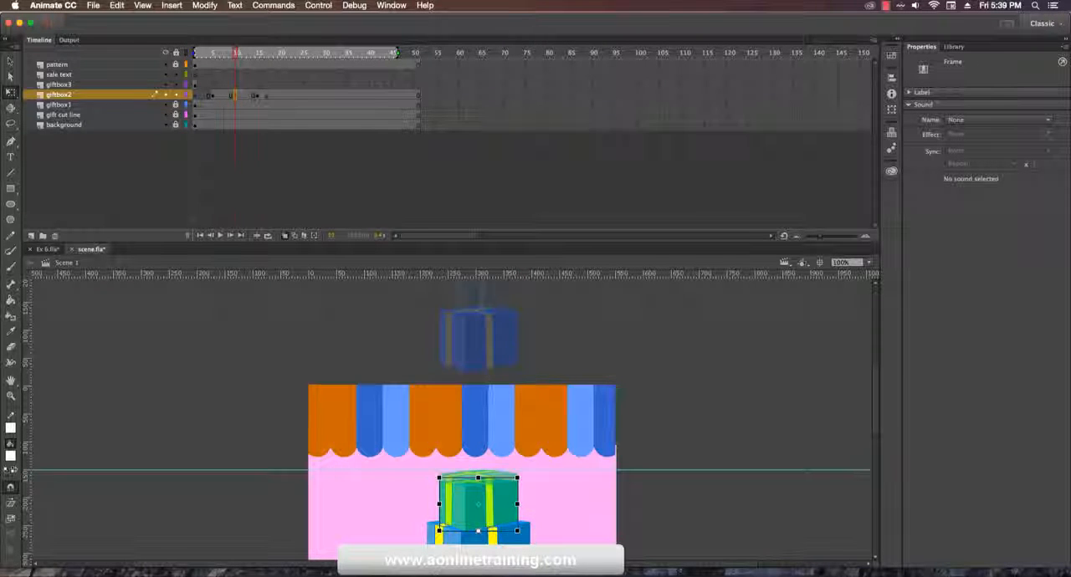
{"action": "left_click", "coordinate": [258, 96]}
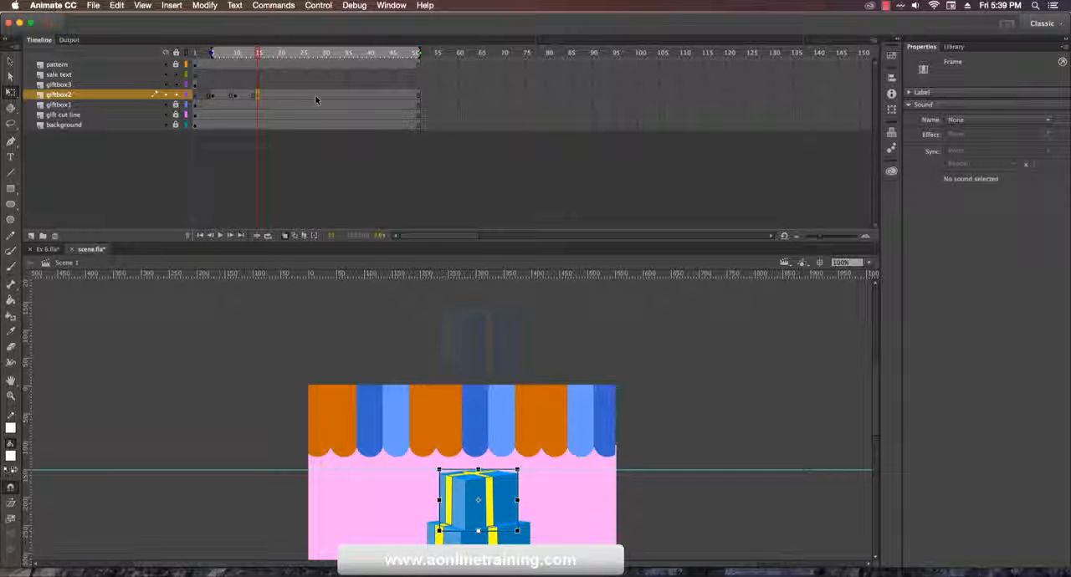
Step: Create classic tweens across giftbox2's keyframes from frame 5 to frame 15
{"action": "left_click", "coordinate": [214, 96]}
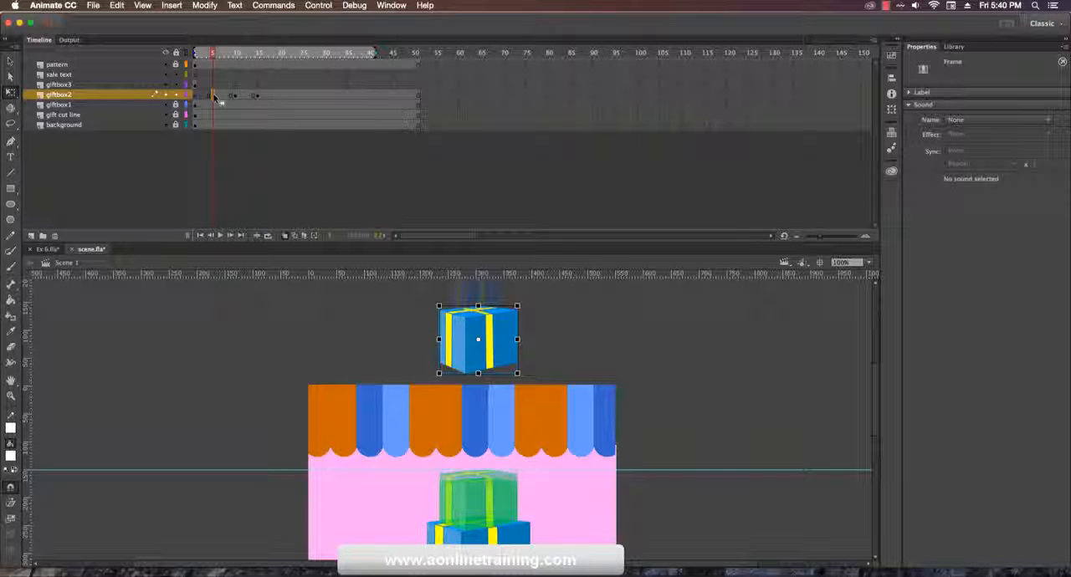
{"action": "left_click_drag", "start_coordinate": [213, 96], "coordinate": [257, 96]}
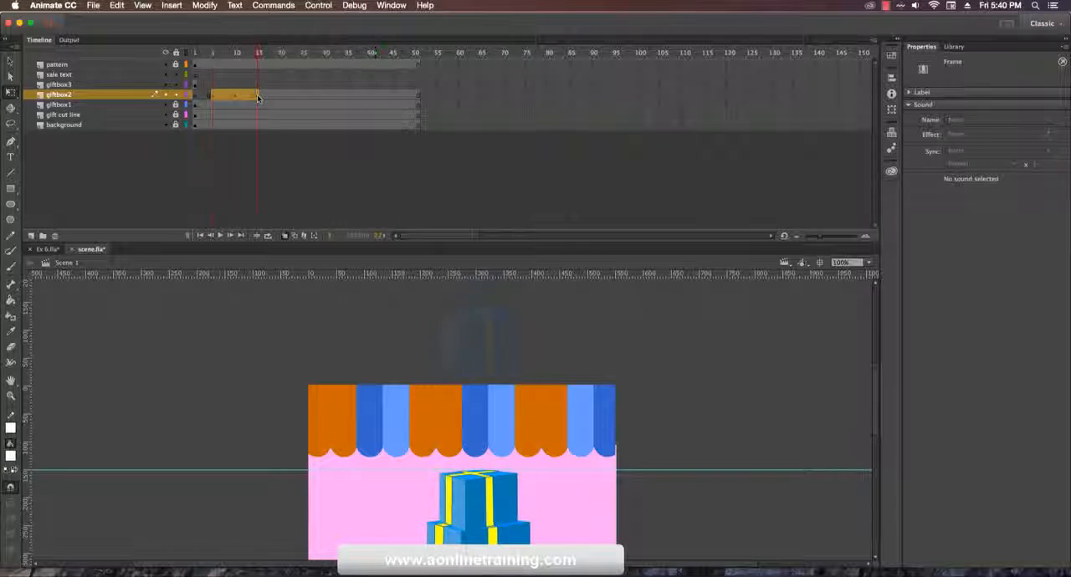
{"action": "right_click", "coordinate": [257, 97]}
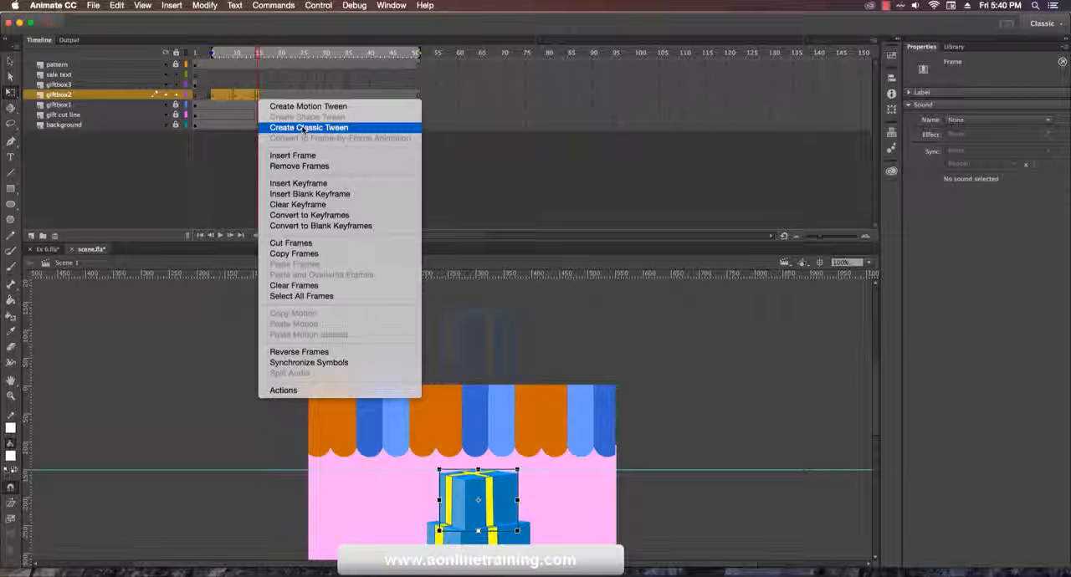
{"action": "left_click", "coordinate": [303, 128]}
{"action": "left_click", "coordinate": [297, 144]}
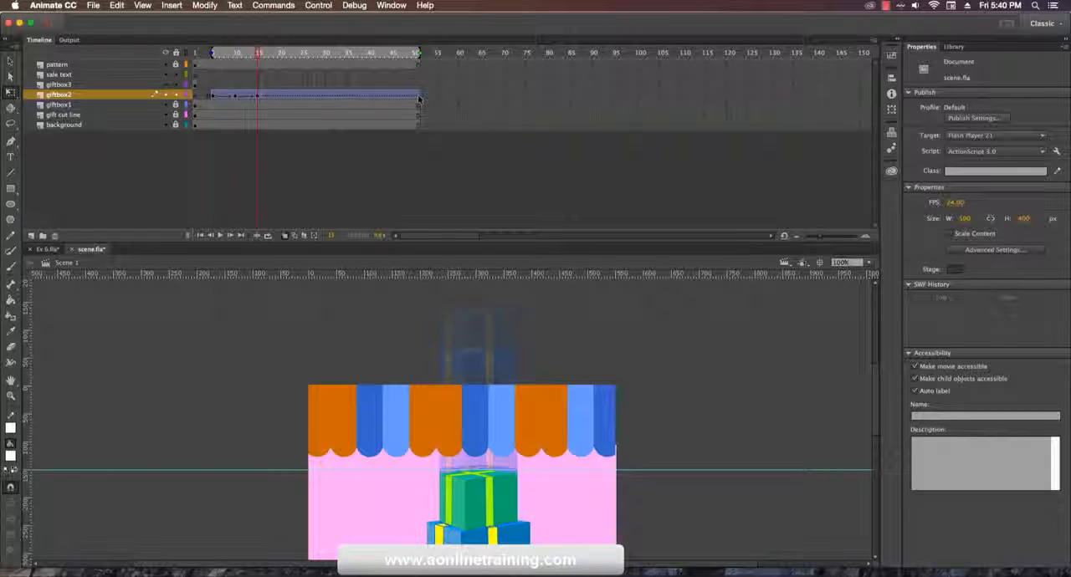
Step: Extend the giftbox3 layer's frames to frame 51
{"action": "left_click", "coordinate": [195, 84]}
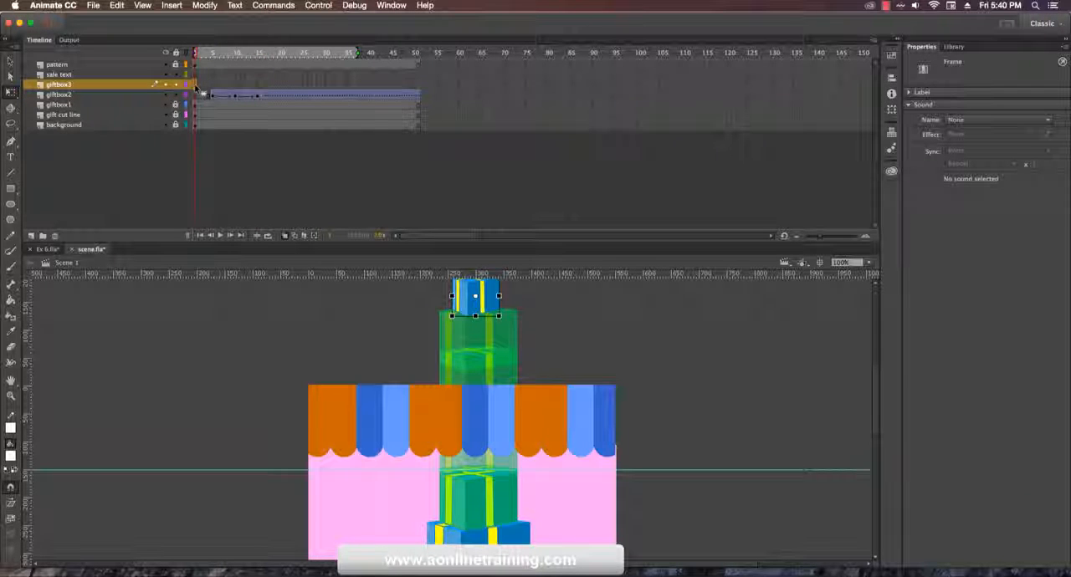
{"action": "left_click_drag", "start_coordinate": [195, 85], "coordinate": [419, 87]}
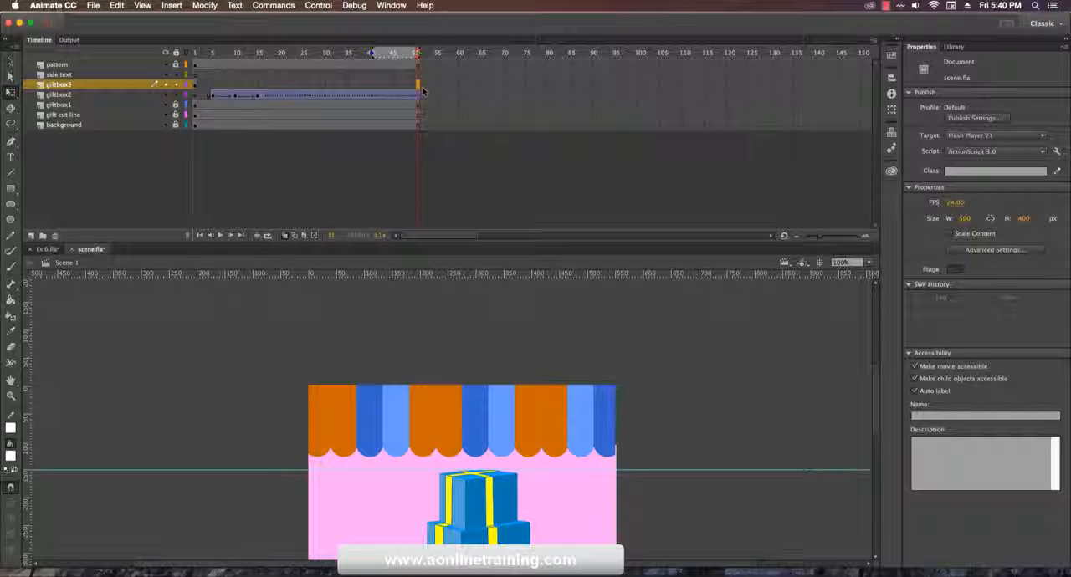
{"action": "left_click", "coordinate": [420, 86]}
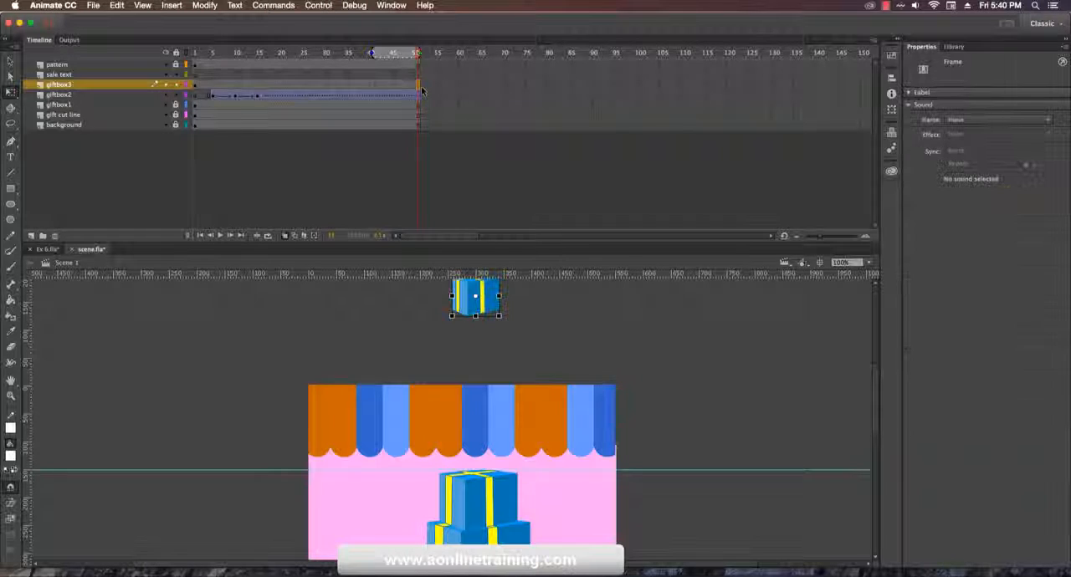
{"action": "left_click", "coordinate": [212, 84]}
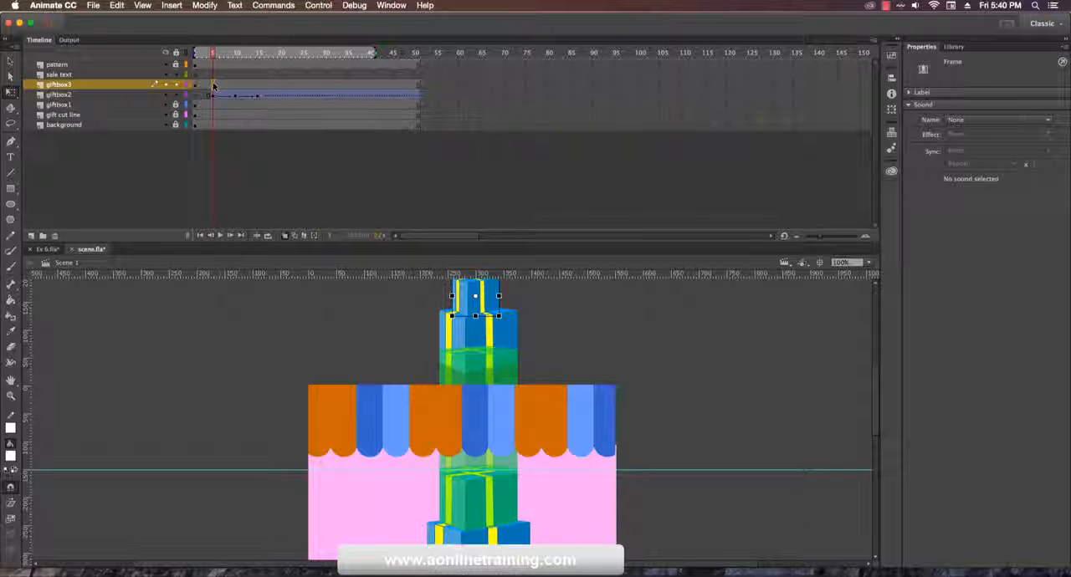
{"action": "left_click", "coordinate": [258, 84]}
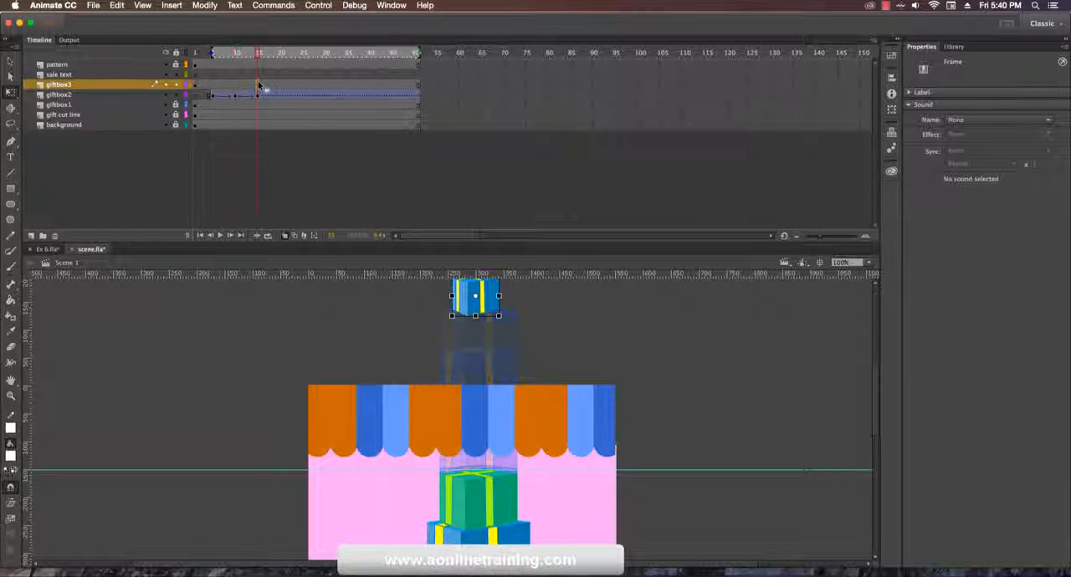
{"action": "right_click", "coordinate": [258, 85]}
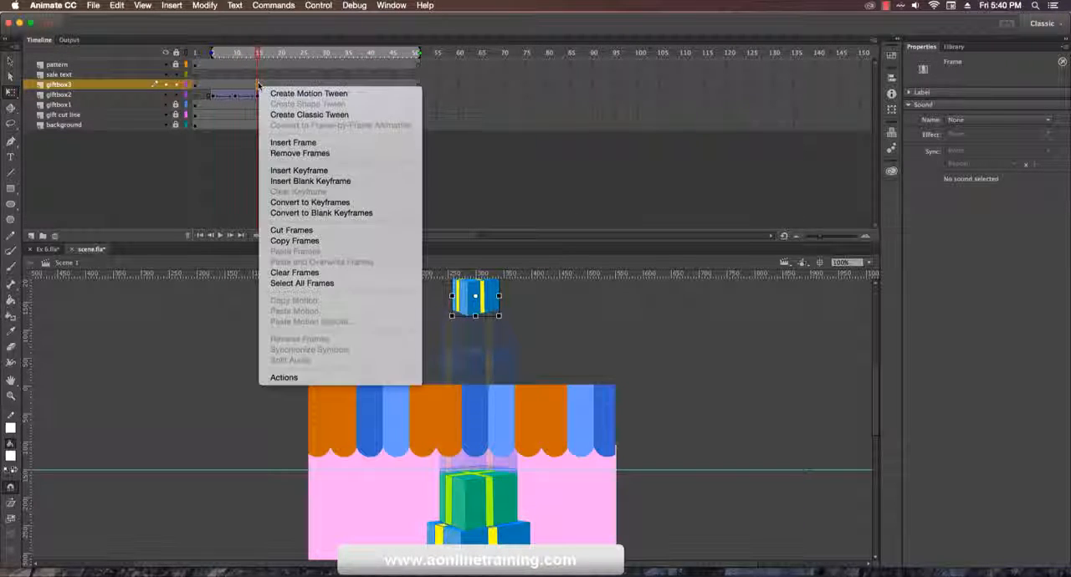
{"action": "left_click", "coordinate": [309, 93]}
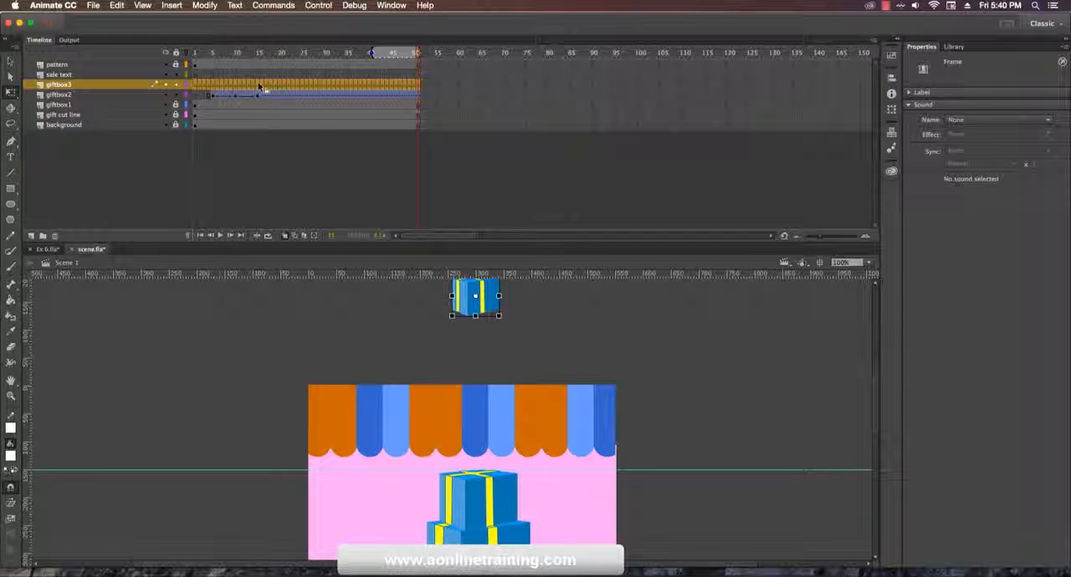
{"action": "left_click", "coordinate": [259, 87]}
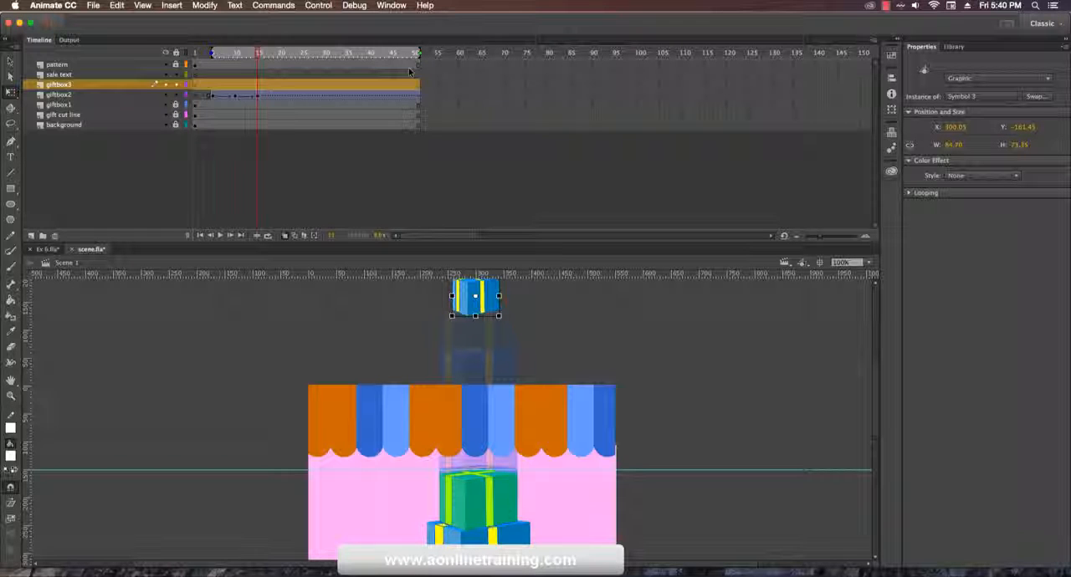
{"action": "left_click", "coordinate": [426, 87]}
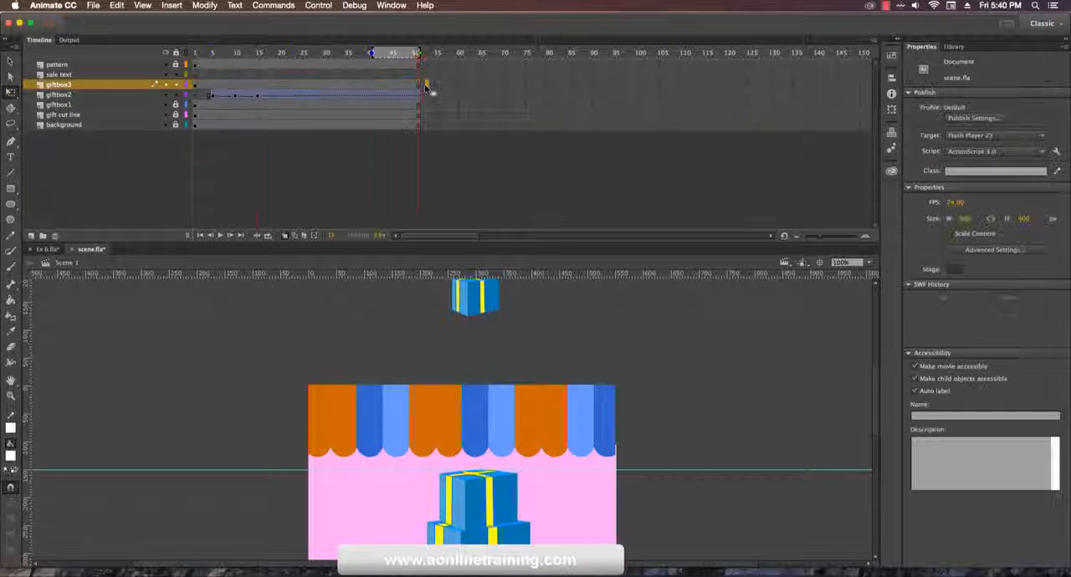
Step: Add a giftbox3 keyframe at frame 15 and move the box straight down until it rests on the giftbox2 box
{"action": "left_click", "coordinate": [259, 87]}
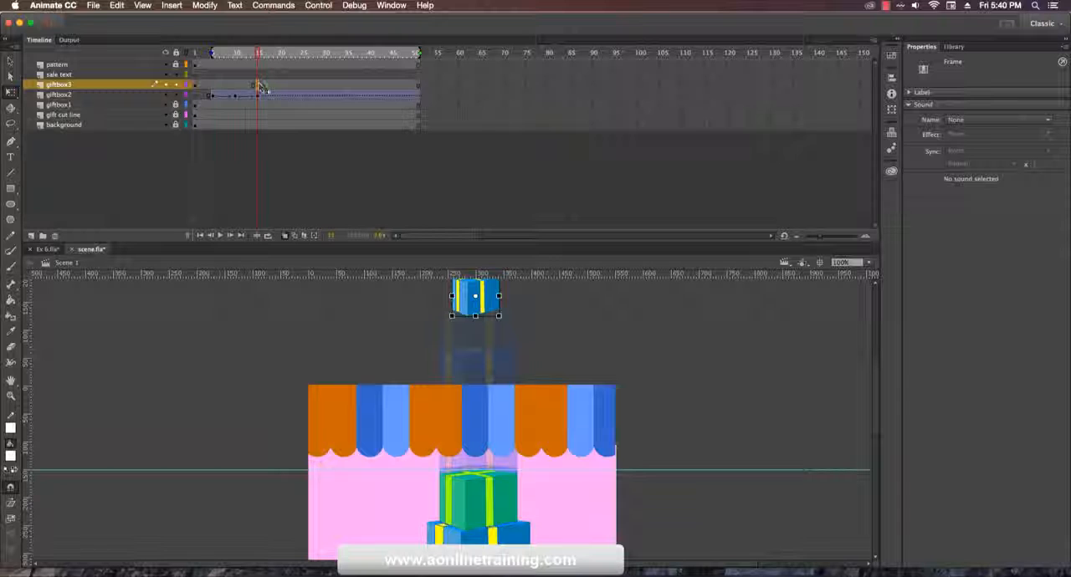
{"action": "left_click", "coordinate": [283, 87]}
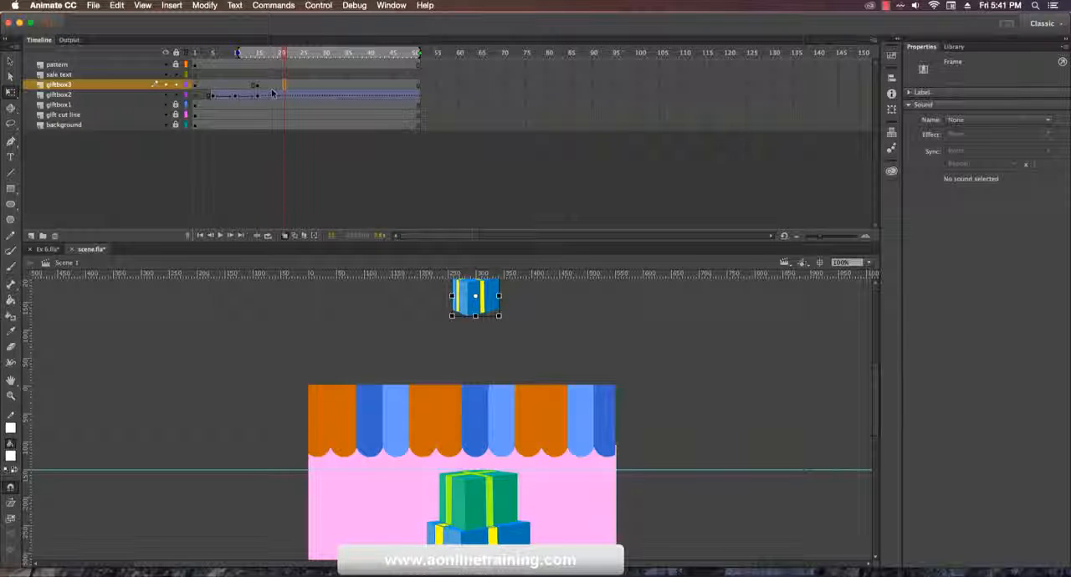
{"action": "left_click", "coordinate": [282, 87]}
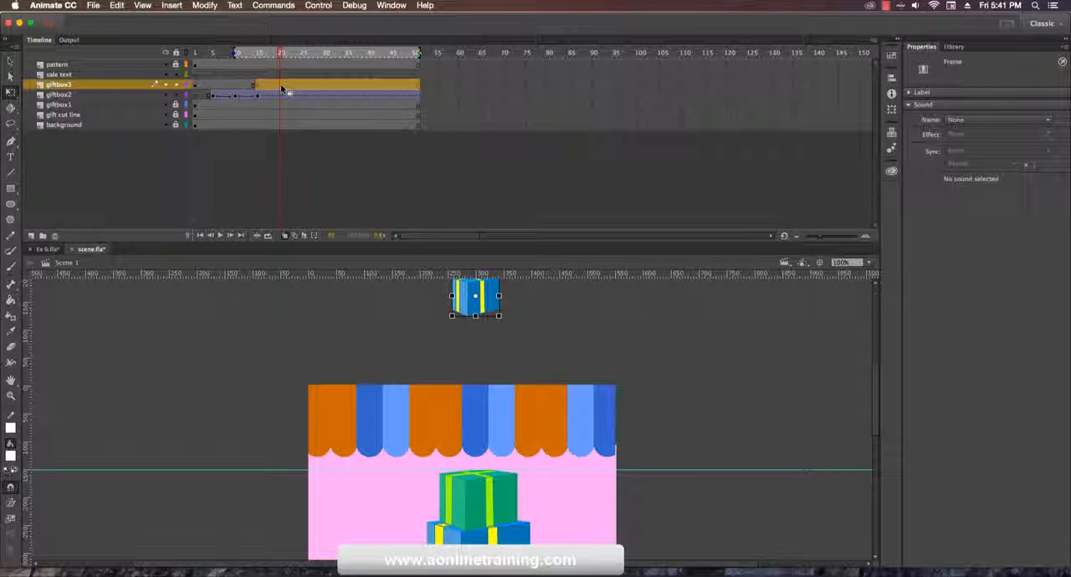
{"action": "left_click", "coordinate": [281, 87]}
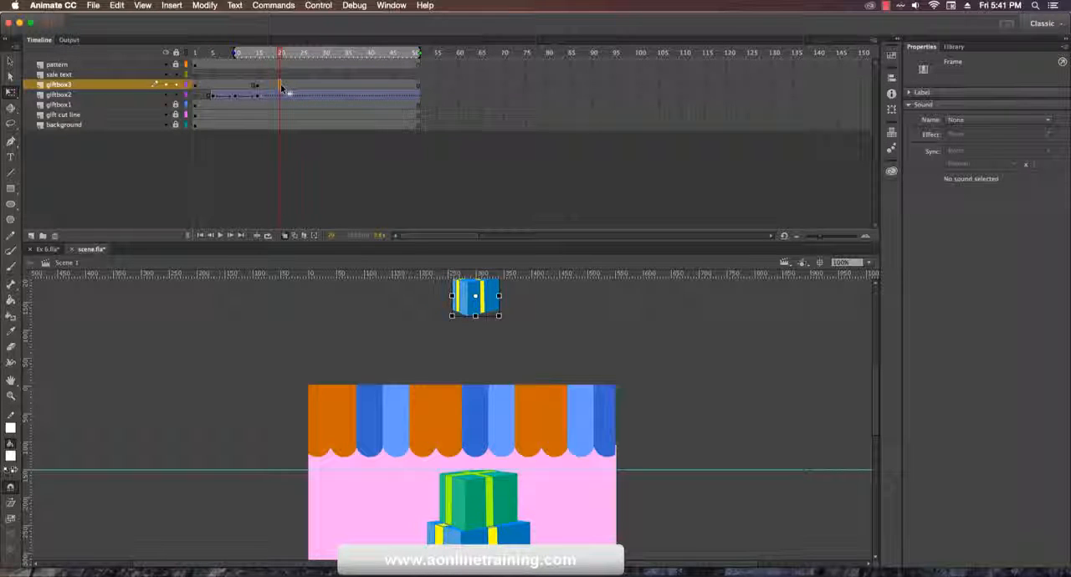
{"action": "key", "text": "Down"}
{"action": "key", "text": "Down"}
{"action": "key", "text": "Down"}
{"action": "key", "text": "Down"}
{"action": "key", "text": "Down"}
{"action": "key", "text": "Down"}
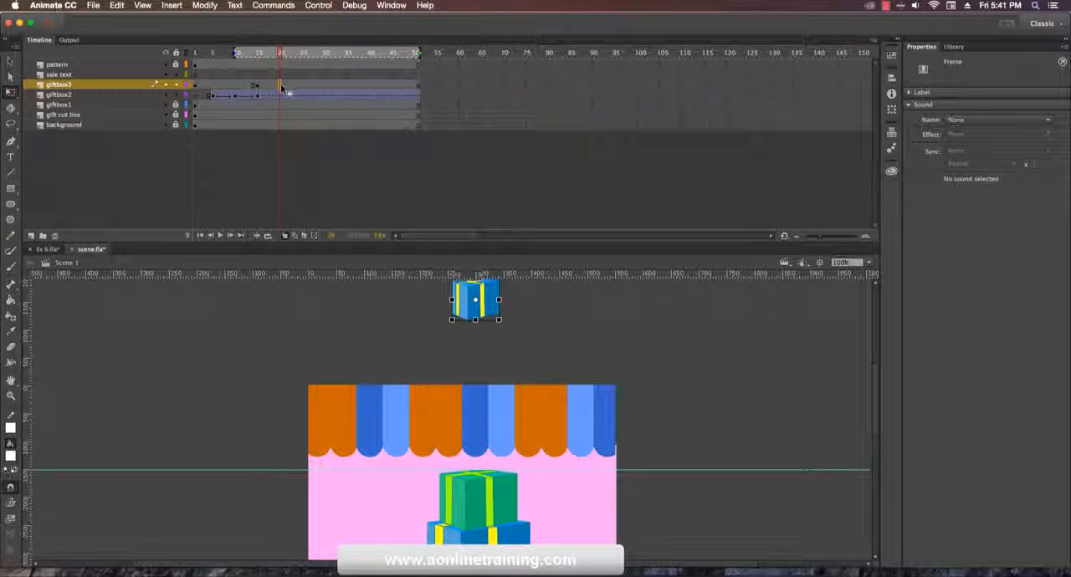
{"action": "key", "text": "shift+Down"}
{"action": "key", "text": "shift+Down"}
{"action": "key", "text": "shift+Down"}
{"action": "key", "text": "shift+Down"}
{"action": "key", "text": "shift+Down"}
{"action": "key", "text": "shift+Down"}
{"action": "key", "text": "shift+Down"}
{"action": "key", "text": "shift+Down"}
{"action": "key", "text": "shift+Down"}
{"action": "key", "text": "shift+Down"}
{"action": "key", "text": "shift+Down"}
{"action": "key", "text": "shift+Down"}
{"action": "key", "text": "shift+Down"}
{"action": "key", "text": "shift+Down"}
{"action": "key", "text": "shift+Down"}
{"action": "key", "text": "shift+Down"}
{"action": "key", "text": "shift+Down"}
{"action": "key", "text": "shift+Down"}
{"action": "key", "text": "shift+Down"}
{"action": "key", "text": "shift+Down"}
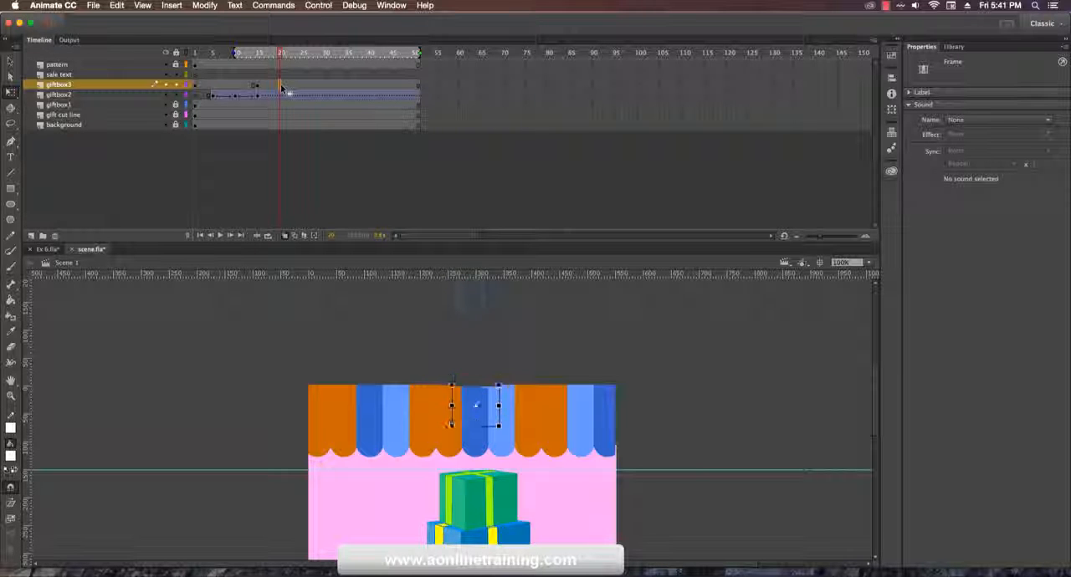
{"action": "key", "text": "shift+Down"}
{"action": "key", "text": "shift+Down"}
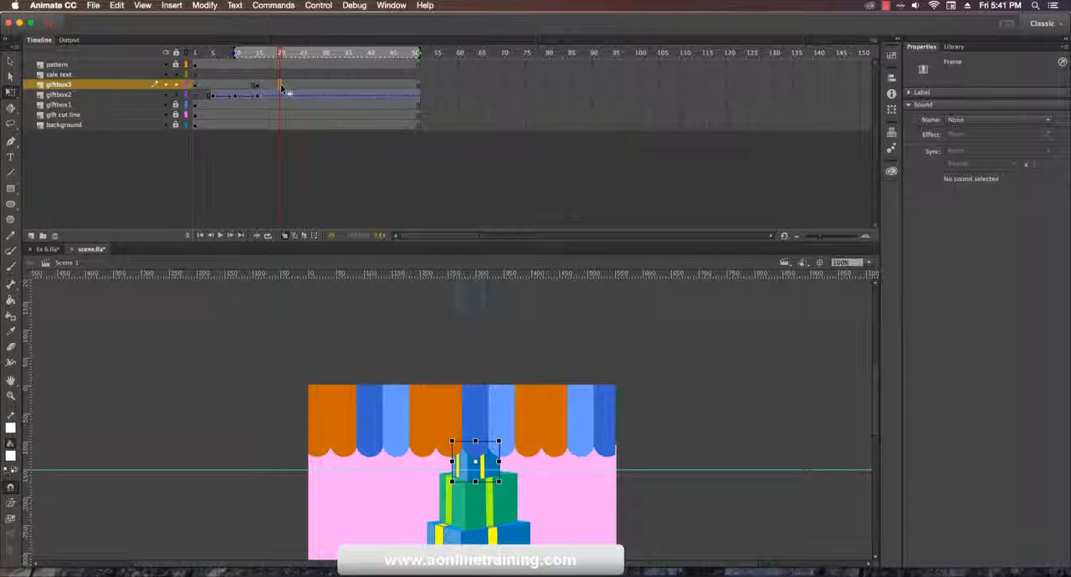
{"action": "key", "text": "Up"}
{"action": "key", "text": "Up"}
{"action": "key", "text": "Up"}
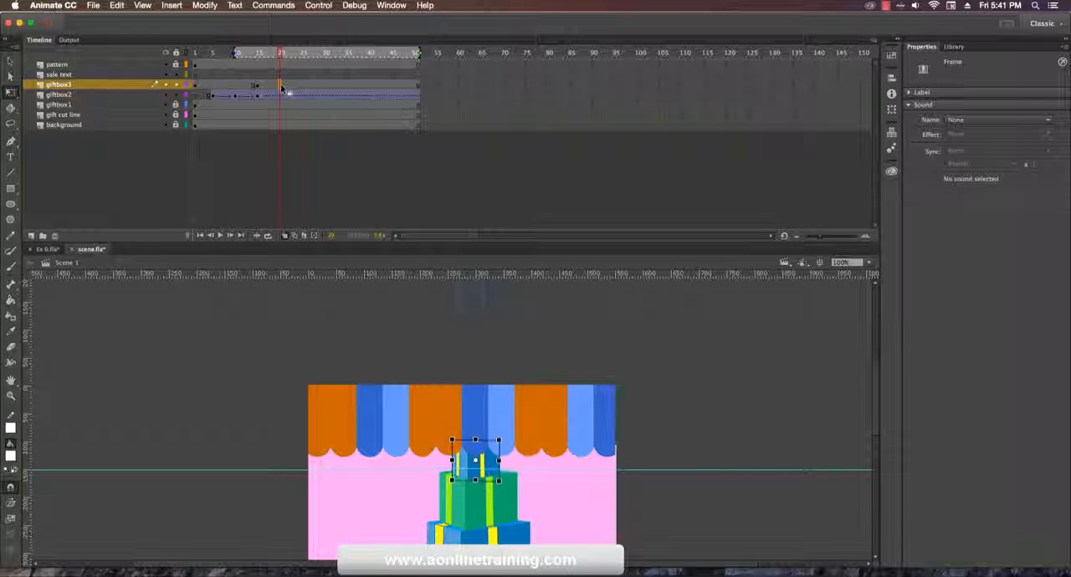
{"action": "key", "text": "Up"}
{"action": "key", "text": "Up"}
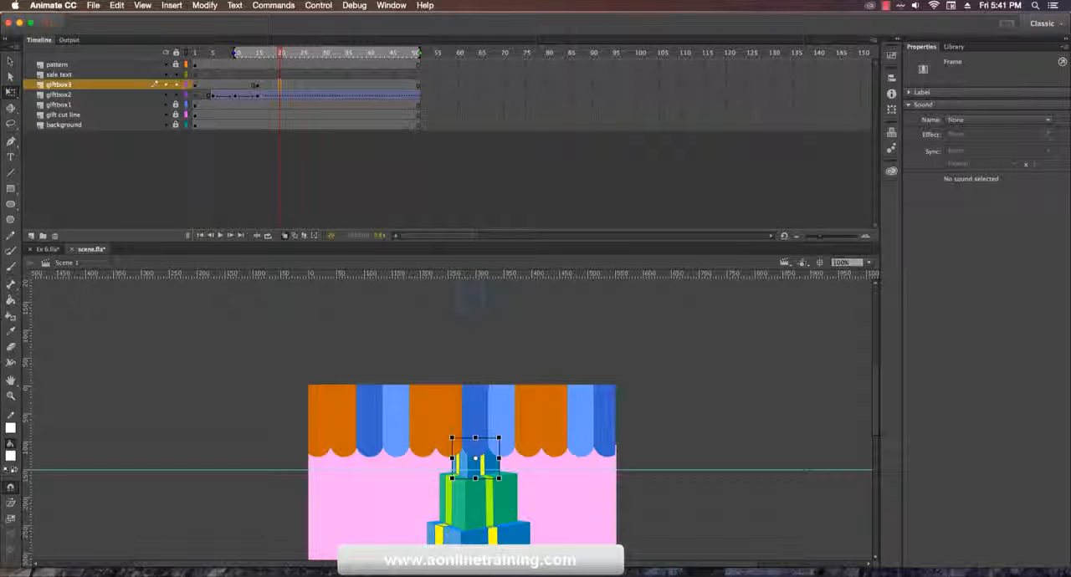
Step: Set giftbox3's transformation point at its bottom edge, add a keyframe at frame 20 and scale the box down there
{"action": "left_click", "coordinate": [477, 462]}
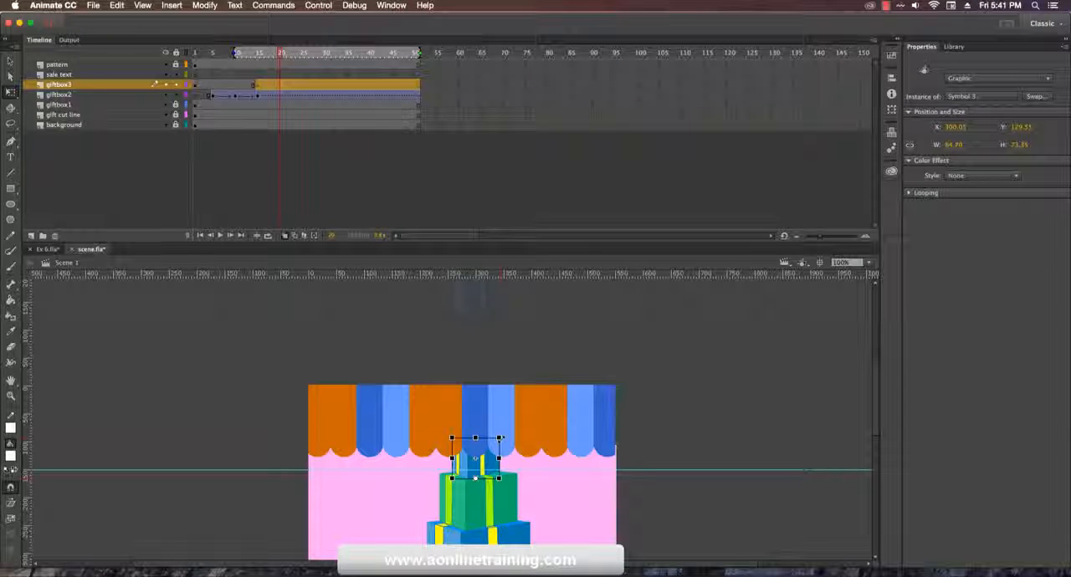
{"action": "left_click", "coordinate": [281, 86]}
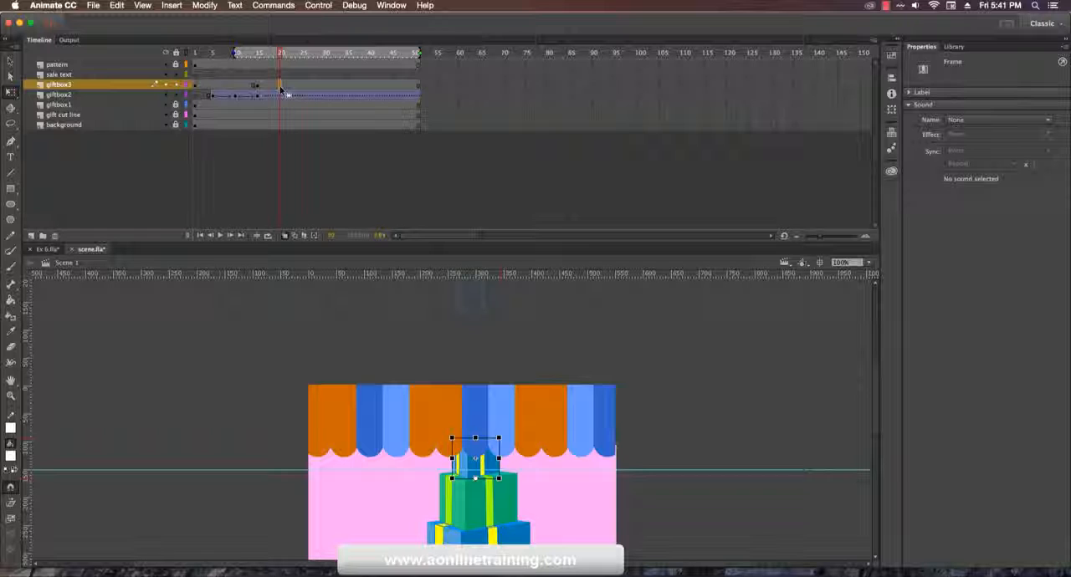
{"action": "key", "text": "F6"}
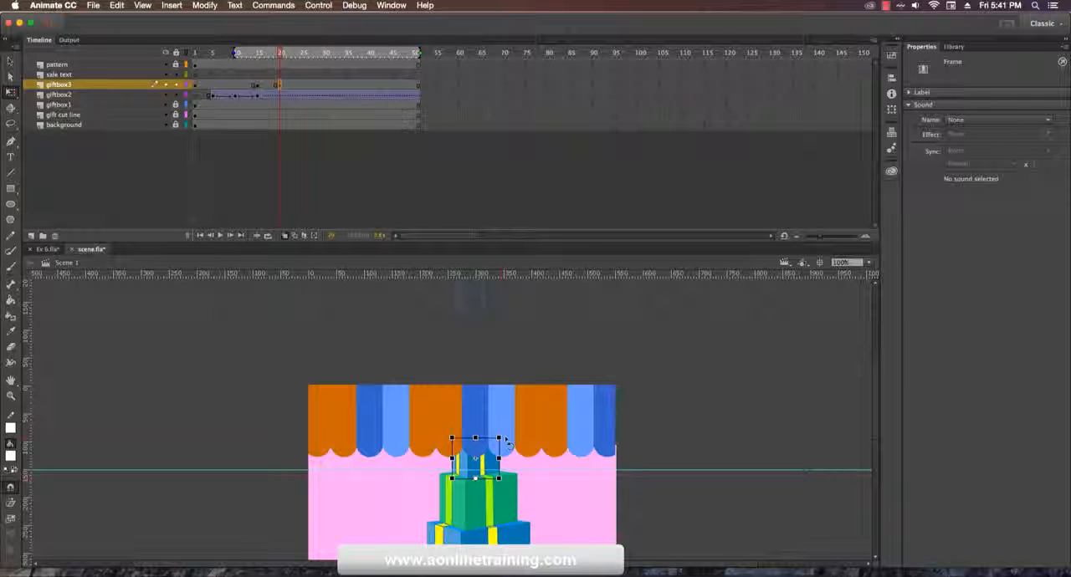
{"action": "left_click_drag", "start_coordinate": [498, 435], "coordinate": [490, 455]}
{"action": "left_click", "coordinate": [731, 399]}
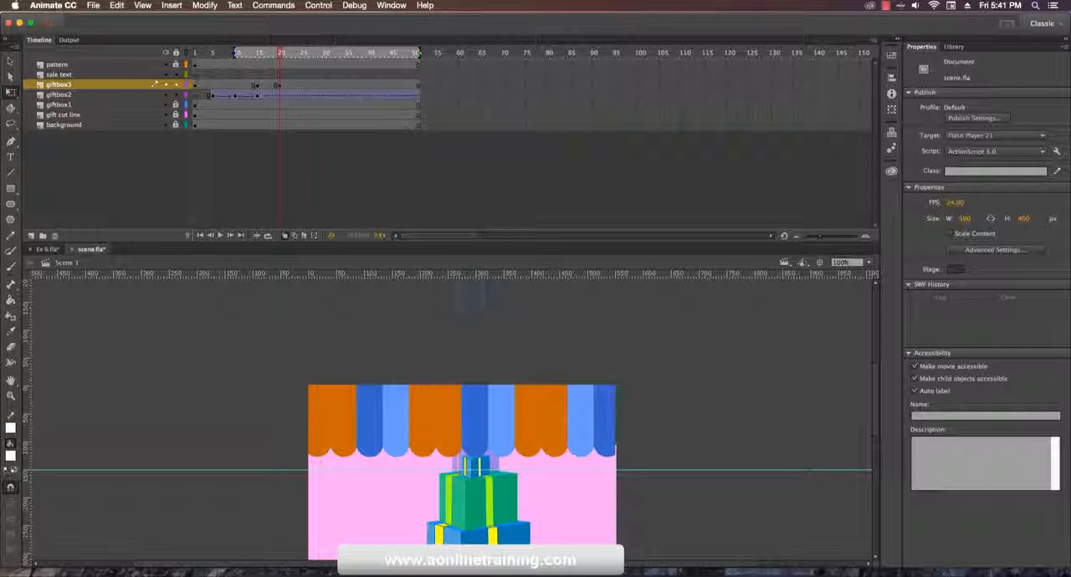
Step: Turn off onion skinning and squash the giftbox3 box vertically down onto the giftbox2 box at frame 20
{"action": "left_click", "coordinate": [285, 235]}
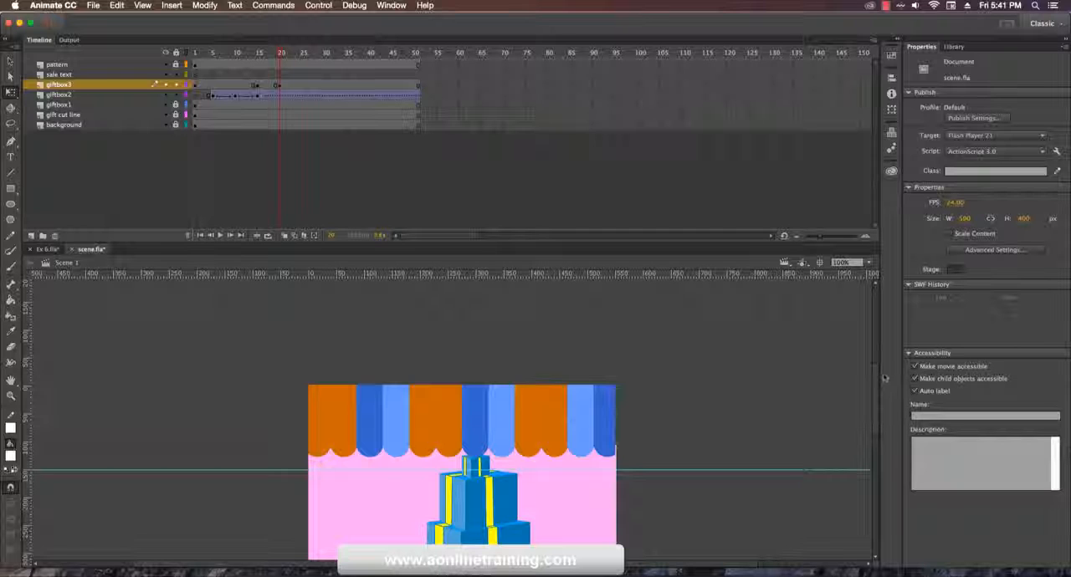
{"action": "left_click_drag", "start_coordinate": [876, 383], "coordinate": [877, 404]}
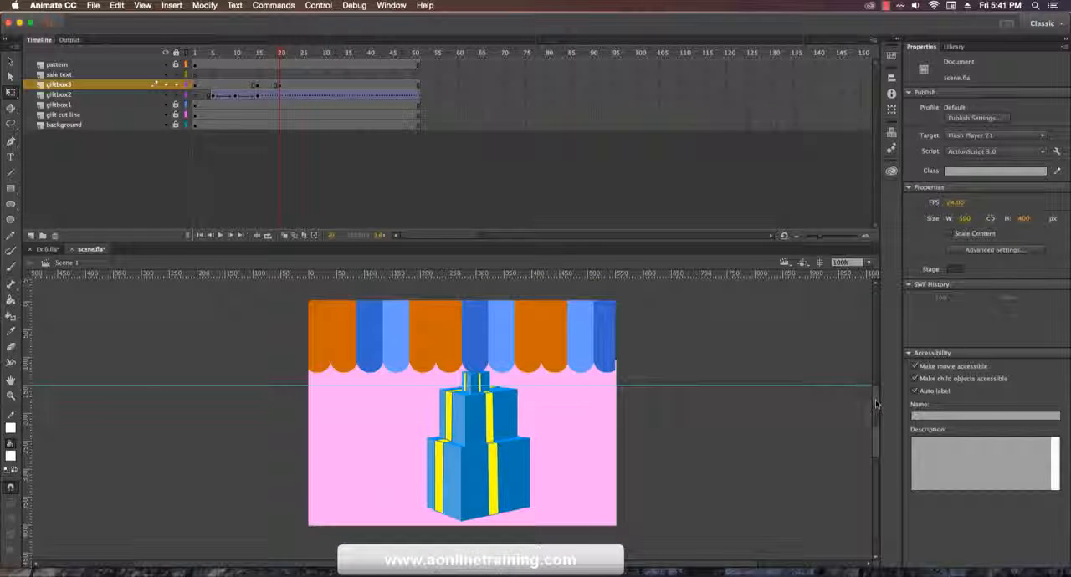
{"action": "left_click", "coordinate": [281, 85]}
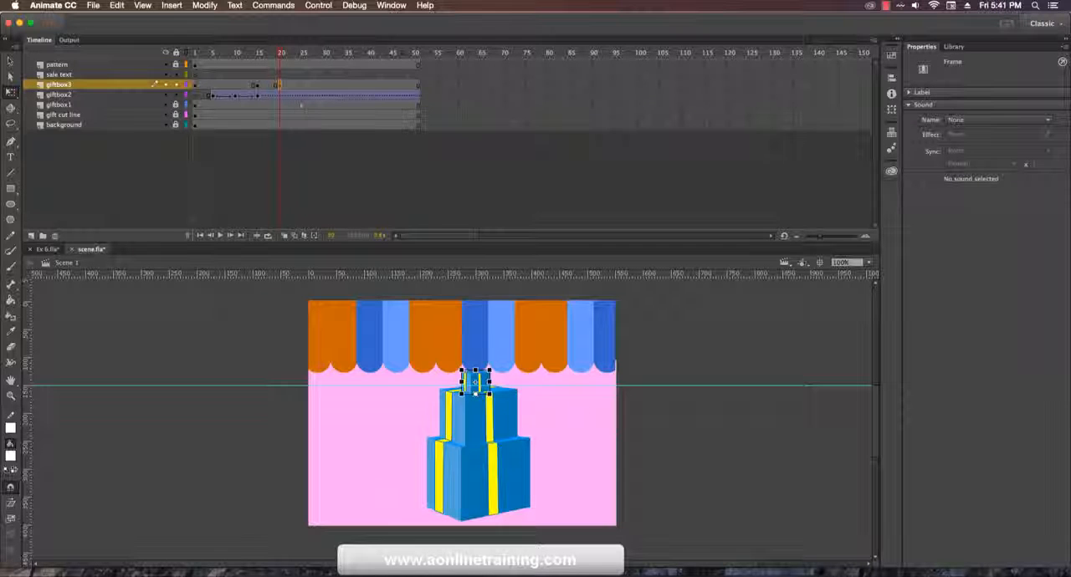
{"action": "left_click_drag", "start_coordinate": [474, 378], "coordinate": [476, 388]}
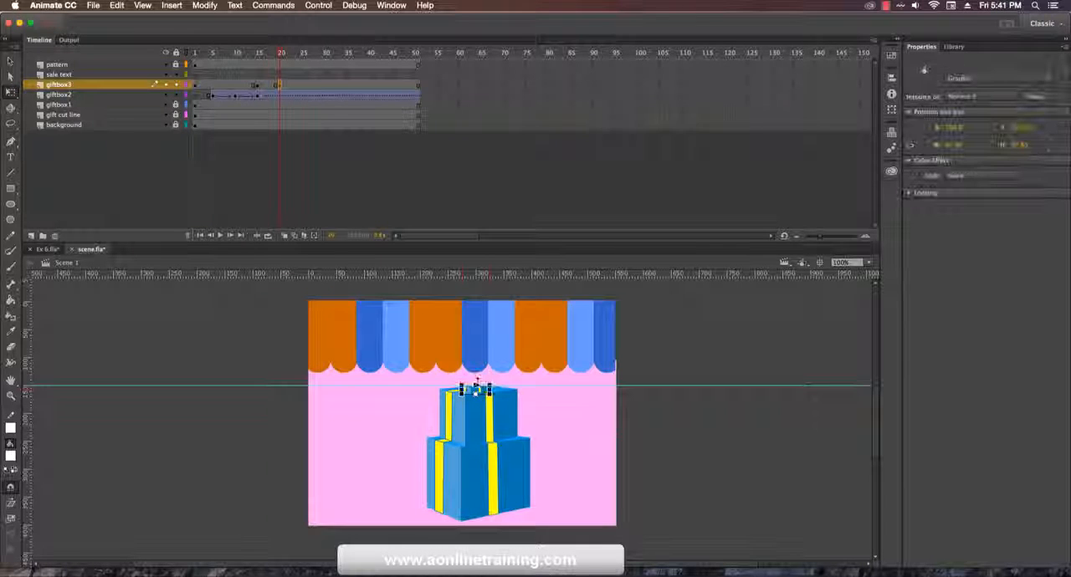
Step: Add a giftbox3 keyframe at frame 25 and stretch the box taller again, keeping its bottom on the giftbox2 box
{"action": "left_click", "coordinate": [303, 86]}
{"action": "key", "text": "F6"}
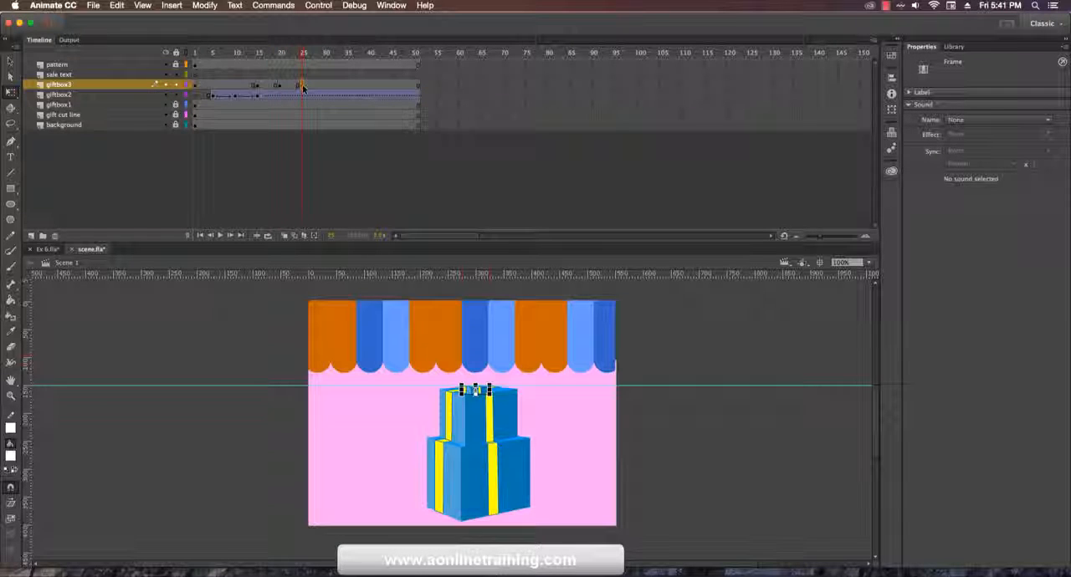
{"action": "left_click_drag", "start_coordinate": [474, 385], "coordinate": [474, 376]}
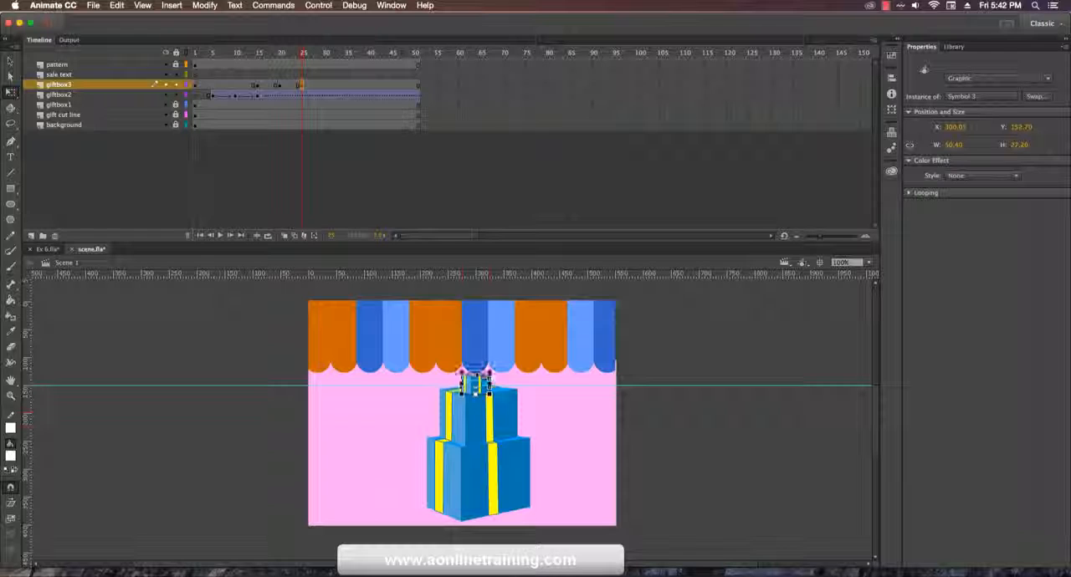
{"action": "left_click", "coordinate": [671, 432]}
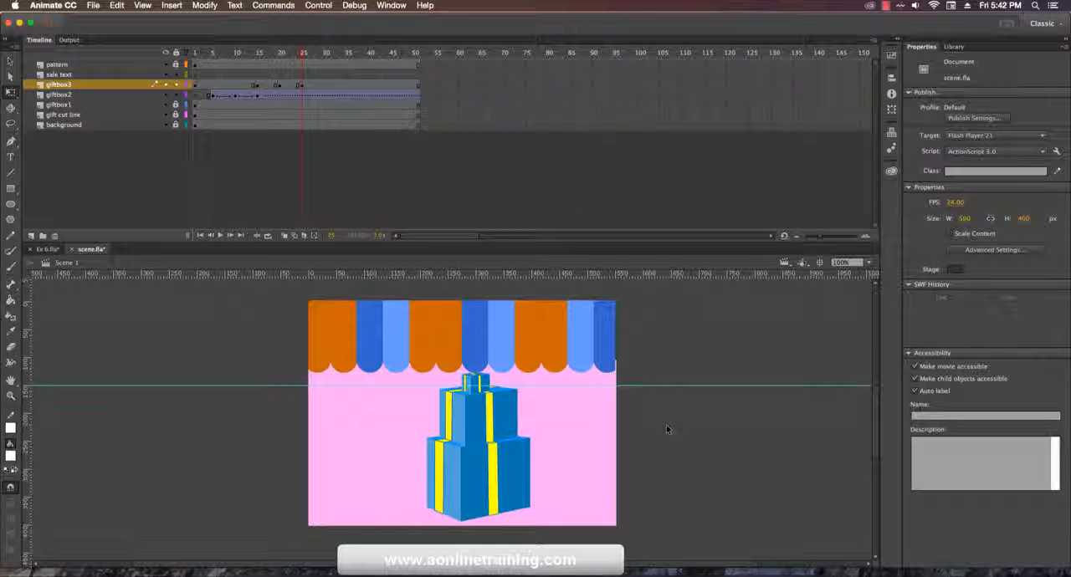
Step: Create classic tweens across giftbox3's keyframes from frame 15 to frame 25
{"action": "left_click", "coordinate": [257, 86]}
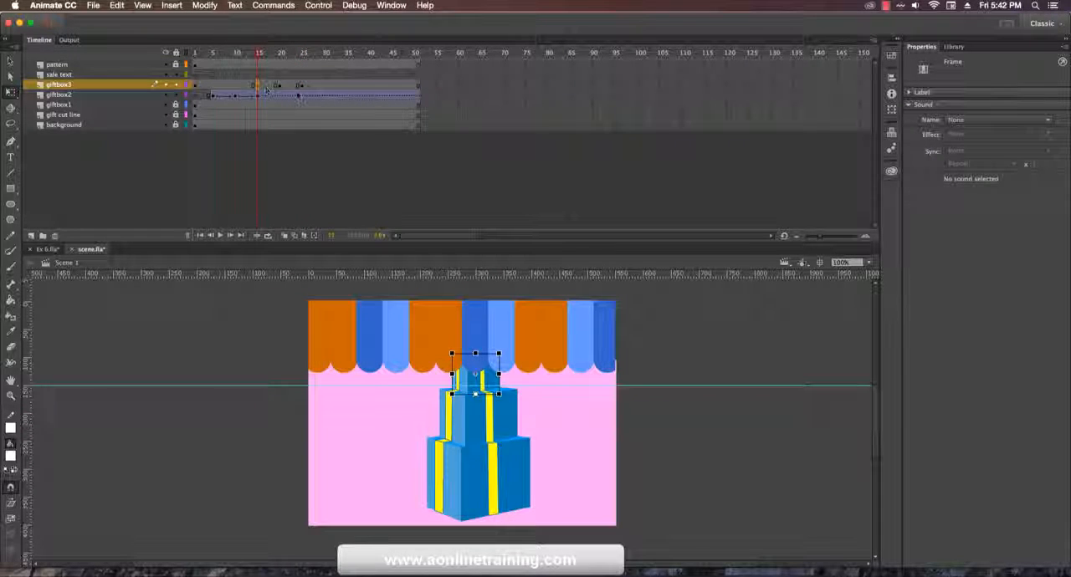
{"action": "left_click", "coordinate": [301, 86], "text": "shift"}
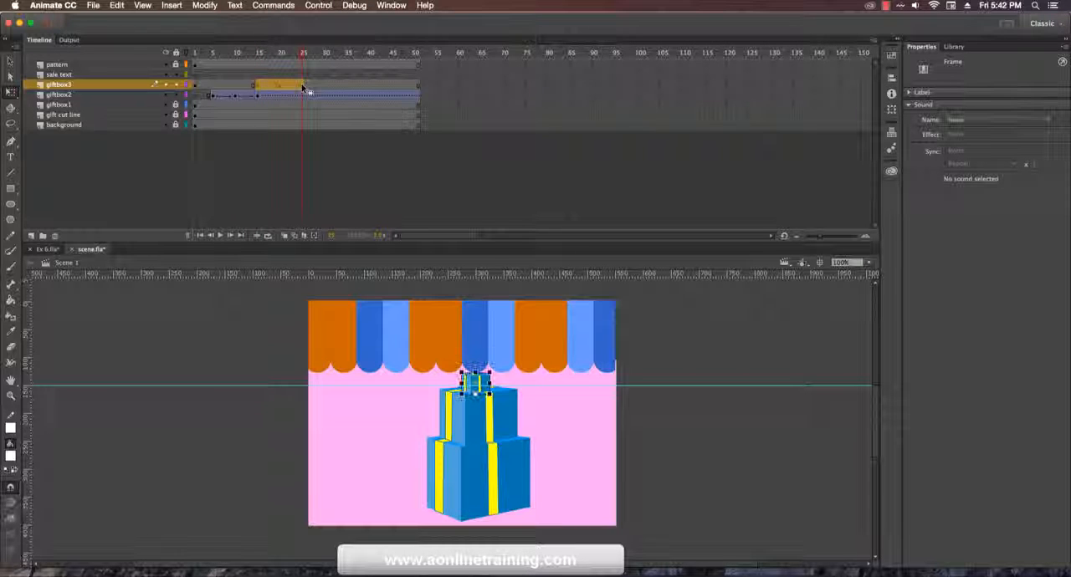
{"action": "right_click", "coordinate": [301, 86]}
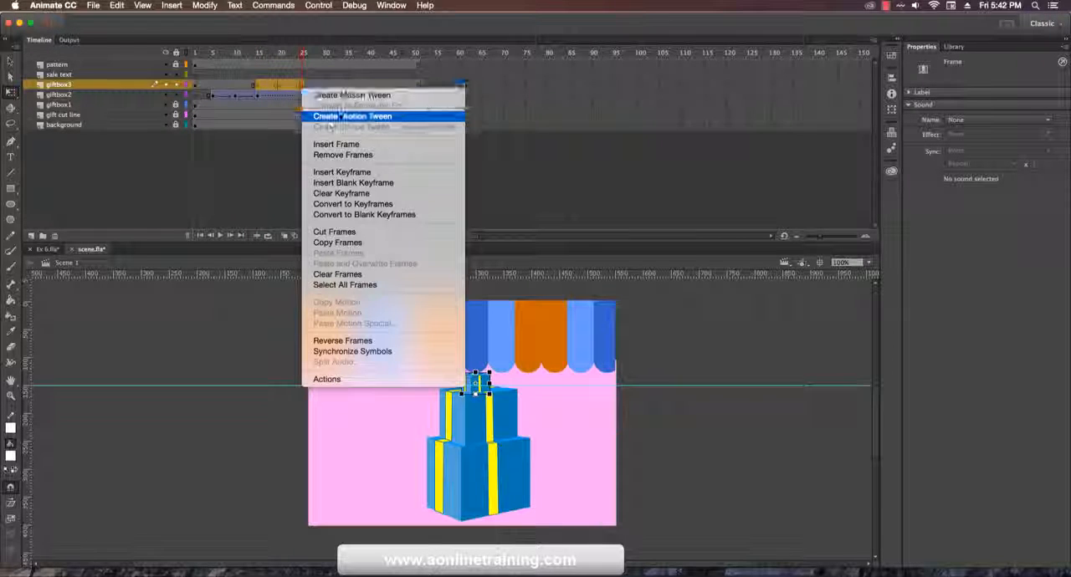
{"action": "left_click", "coordinate": [341, 116]}
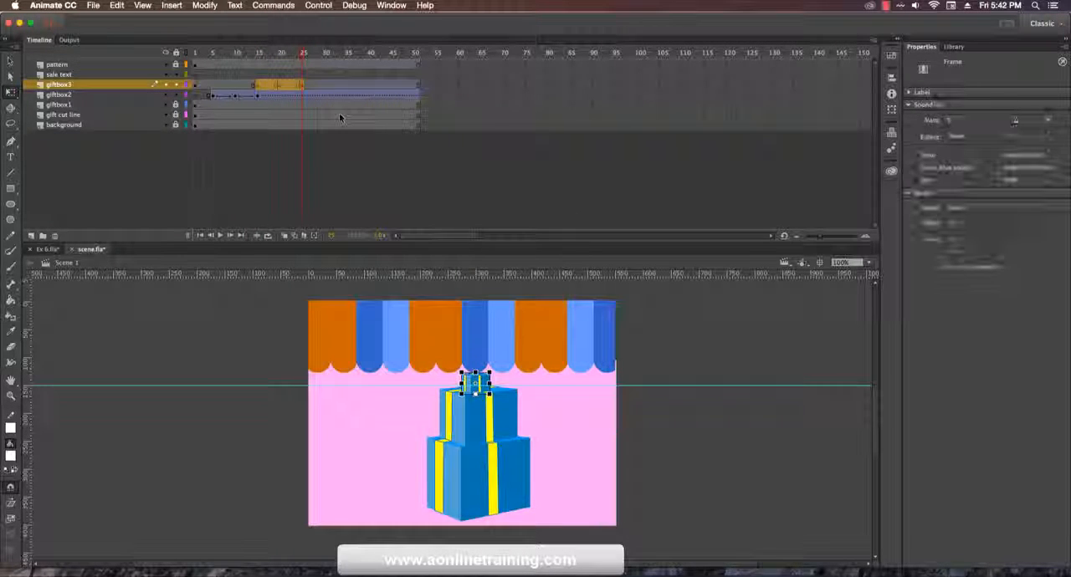
{"action": "left_click", "coordinate": [693, 472]}
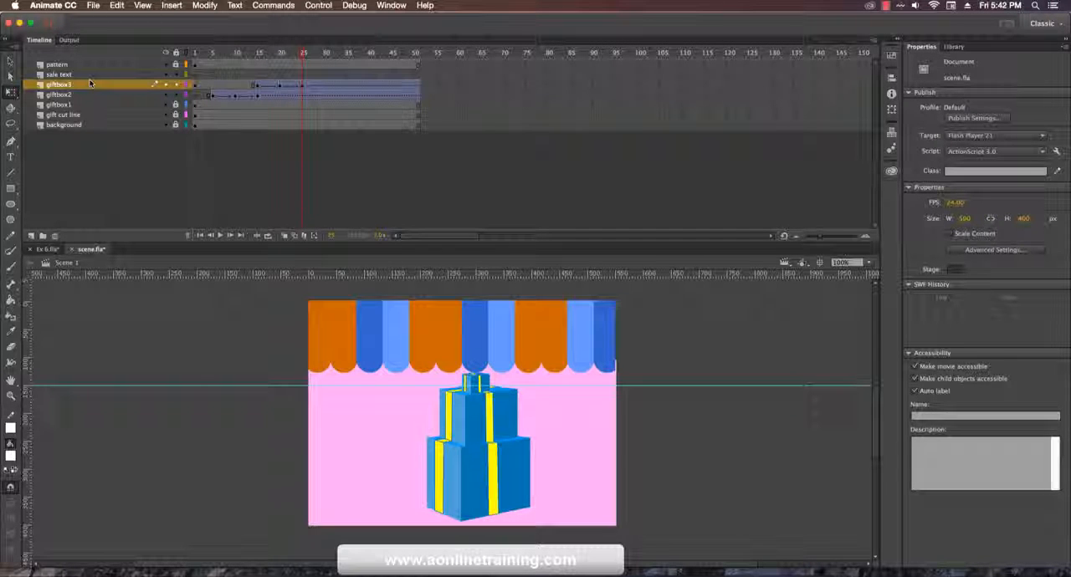
Step: Play the animation from frame 1 to check how the gift boxes stack, and return to frame 1
{"action": "left_click", "coordinate": [213, 53]}
{"action": "left_click", "coordinate": [194, 55]}
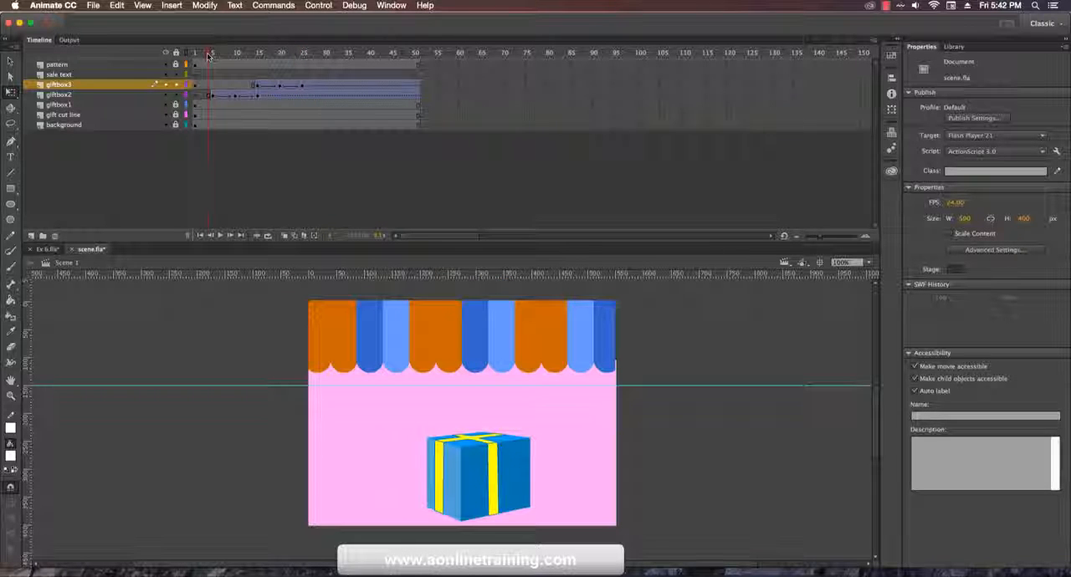
{"action": "key", "text": "Return"}
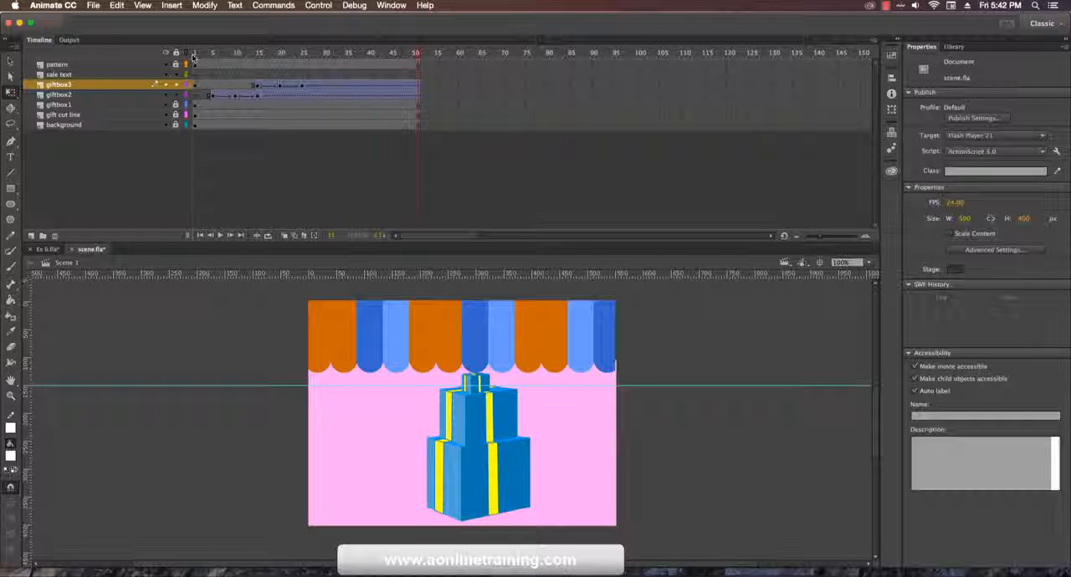
{"action": "left_click", "coordinate": [194, 55]}
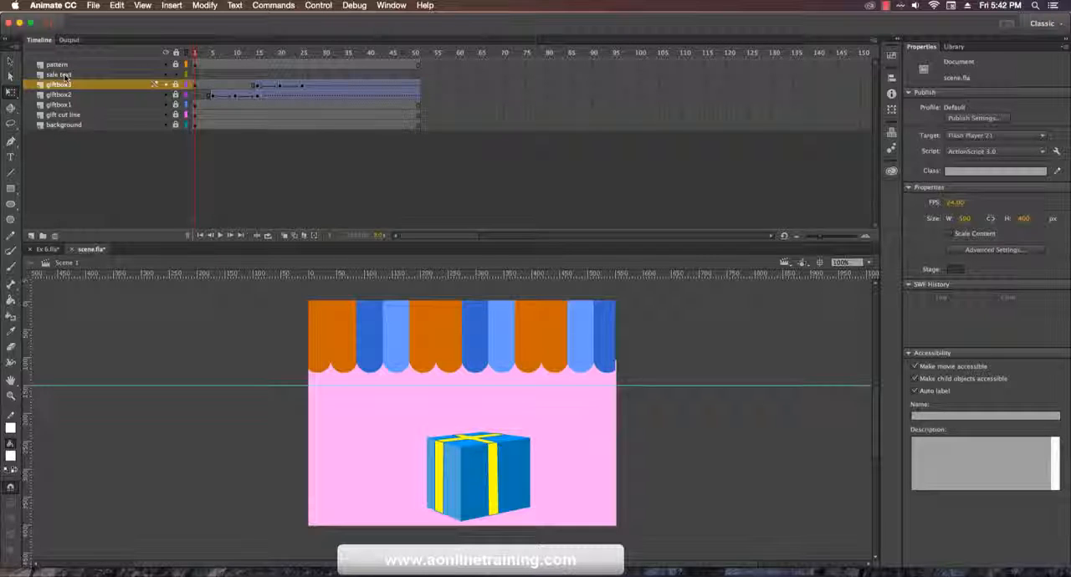
Step: Insert a keyframe at frame 25 on the sale text layer
{"action": "left_click", "coordinate": [154, 74]}
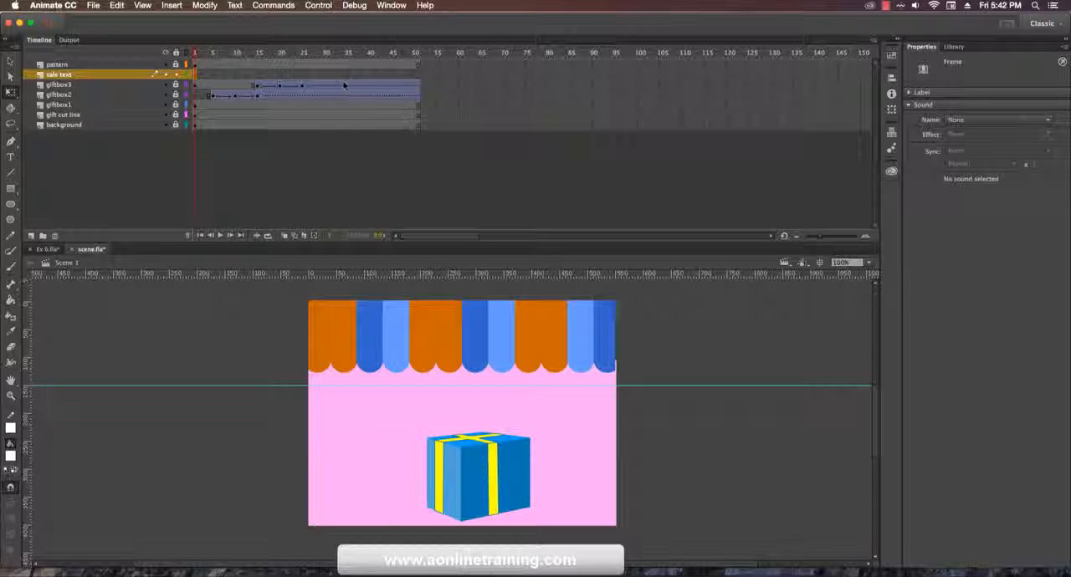
{"action": "left_click", "coordinate": [303, 75]}
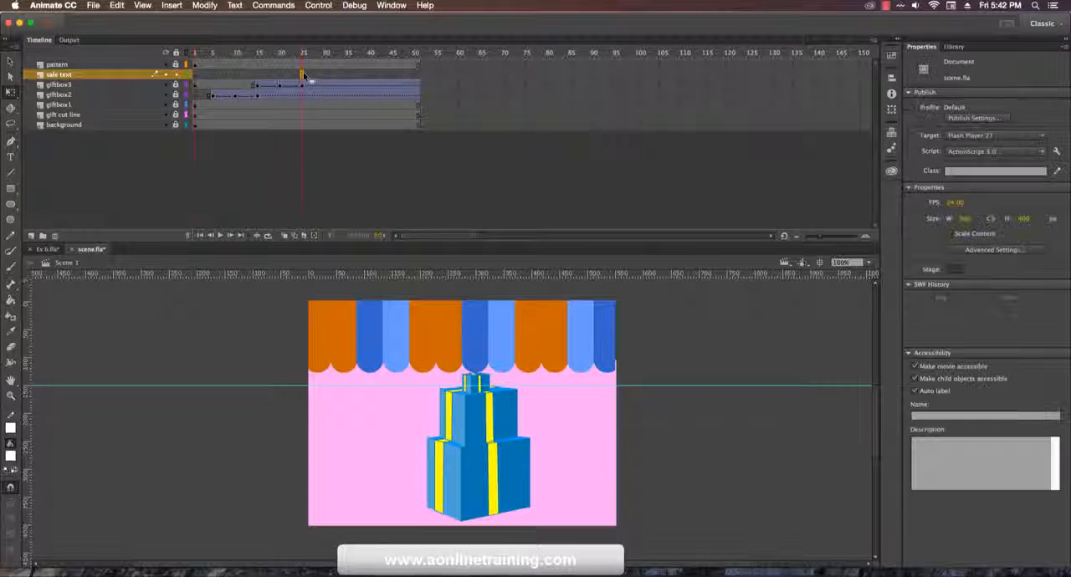
{"action": "right_click", "coordinate": [304, 76]}
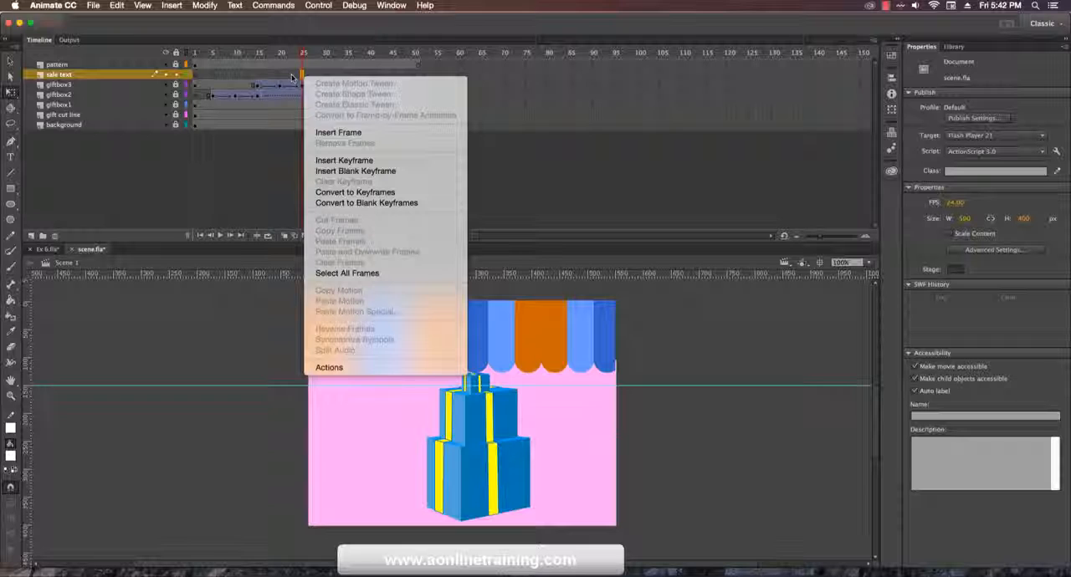
{"action": "left_click", "coordinate": [356, 160]}
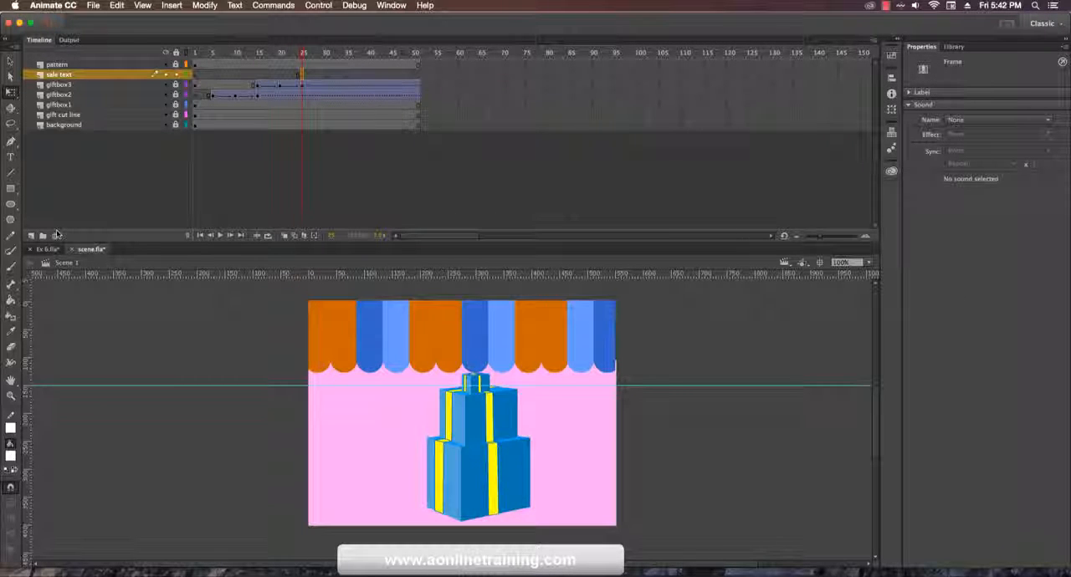
Step: Add a three-line static text reading "50%", "Online", "shop" on the pink area beside the gift boxes
{"action": "left_click", "coordinate": [10, 157]}
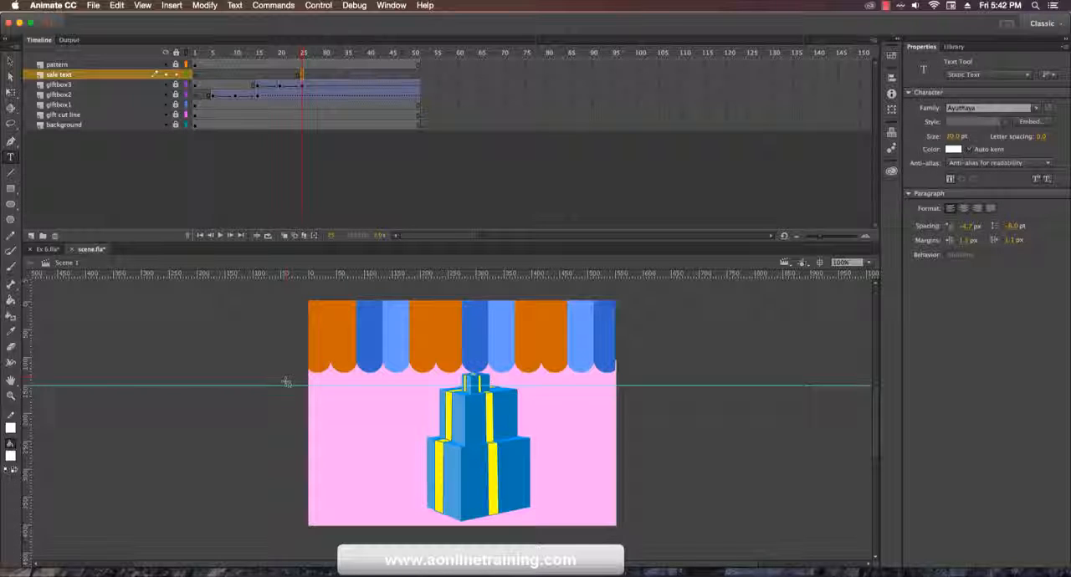
{"action": "left_click", "coordinate": [327, 410]}
{"action": "type", "text": "50"}
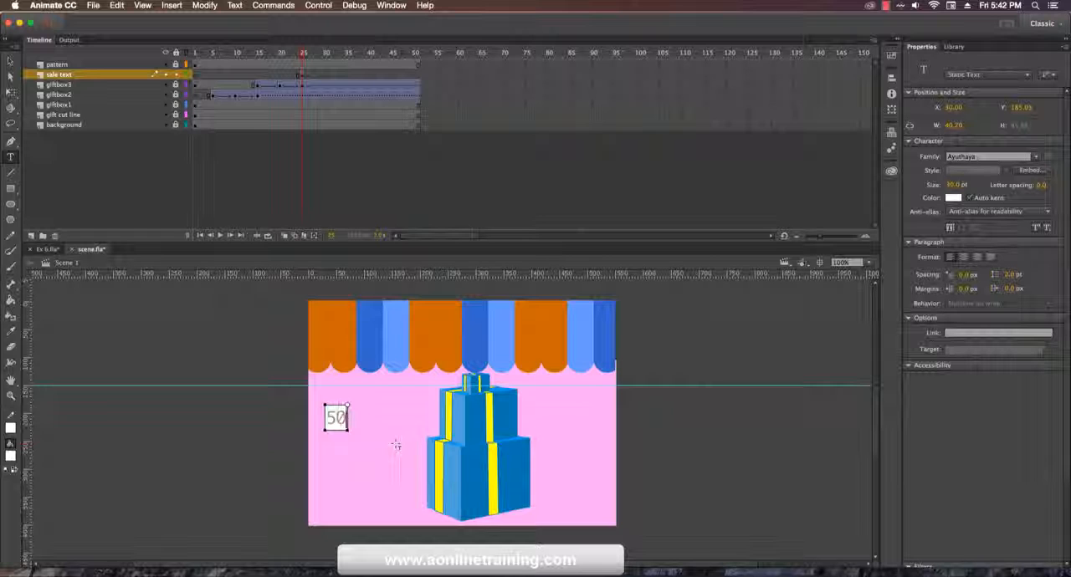
{"action": "type", "text": "%"}
{"action": "key", "text": "Return"}
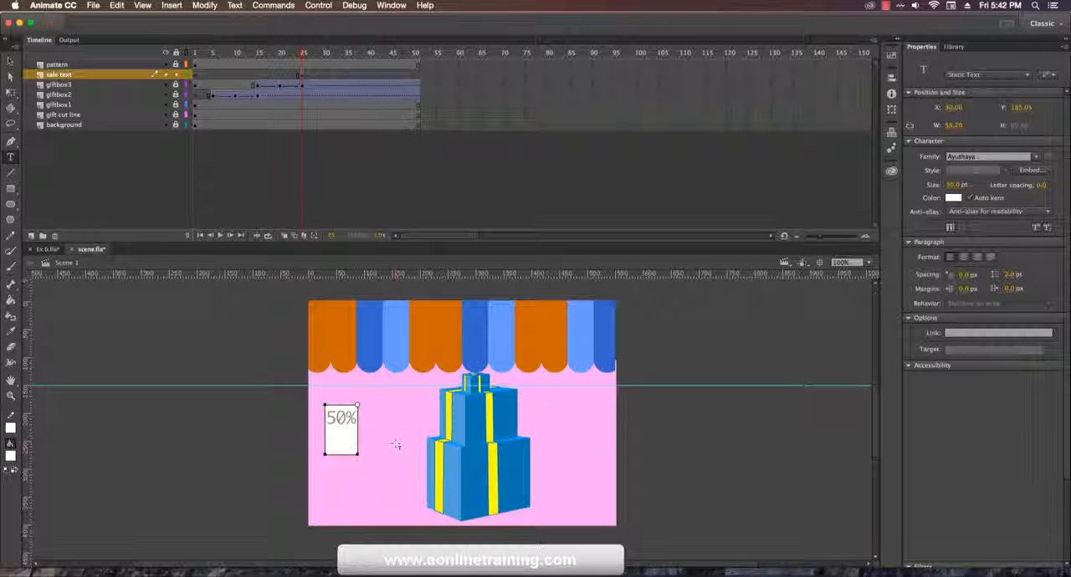
{"action": "key", "text": "BackSpace"}
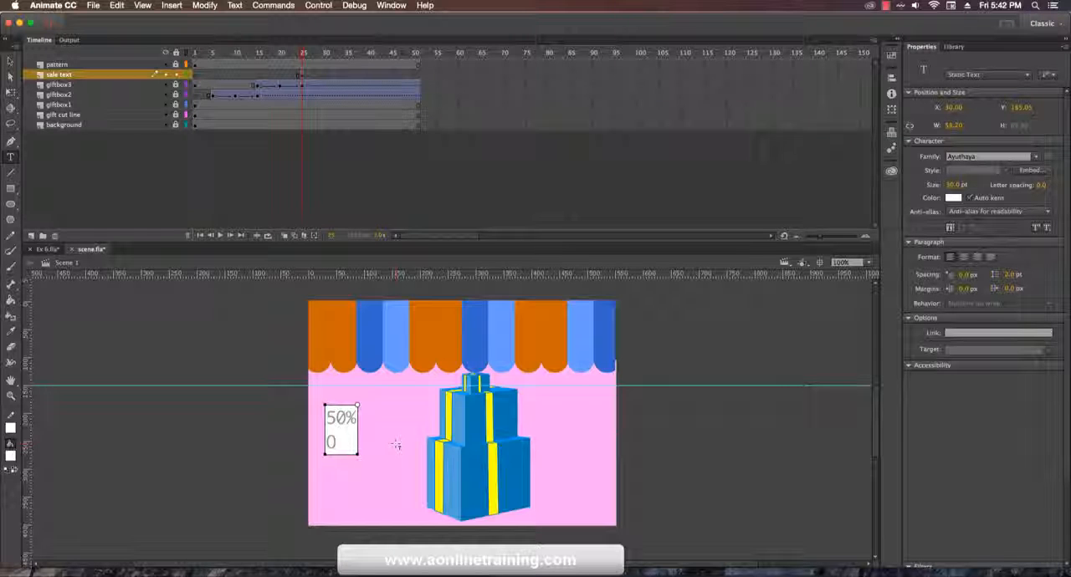
{"action": "type", "text": "nline"}
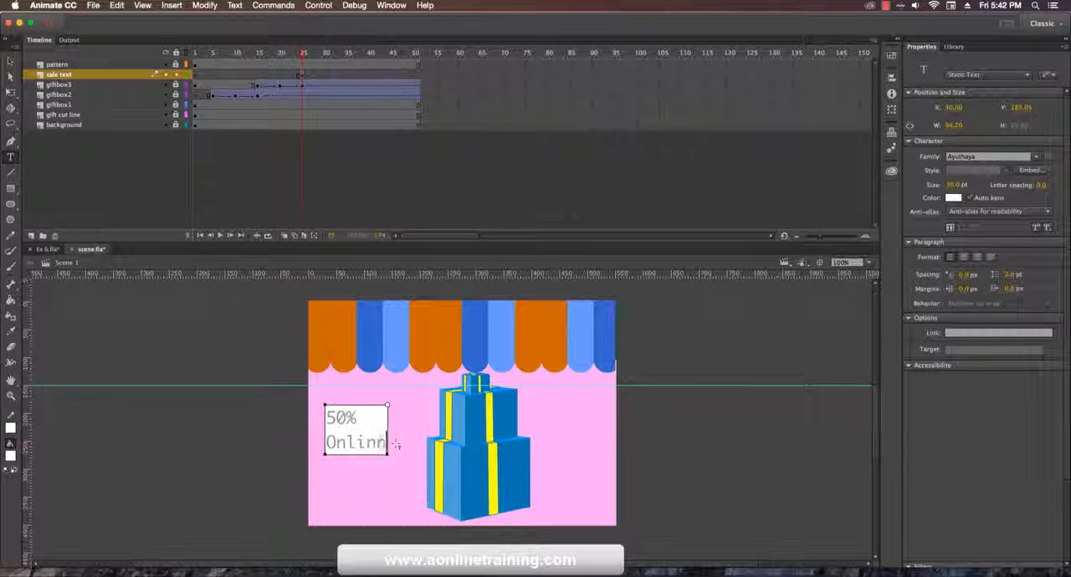
{"action": "key", "text": "Return"}
{"action": "type", "text": "shop"}
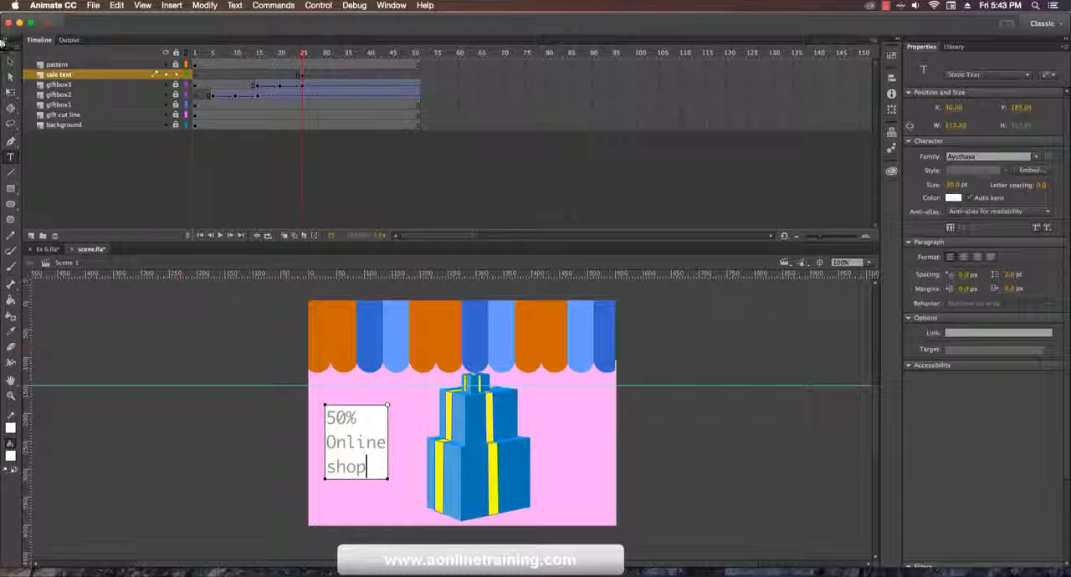
Step: Center-align the sale text and set its font family to Arial Black
{"action": "left_click", "coordinate": [11, 62]}
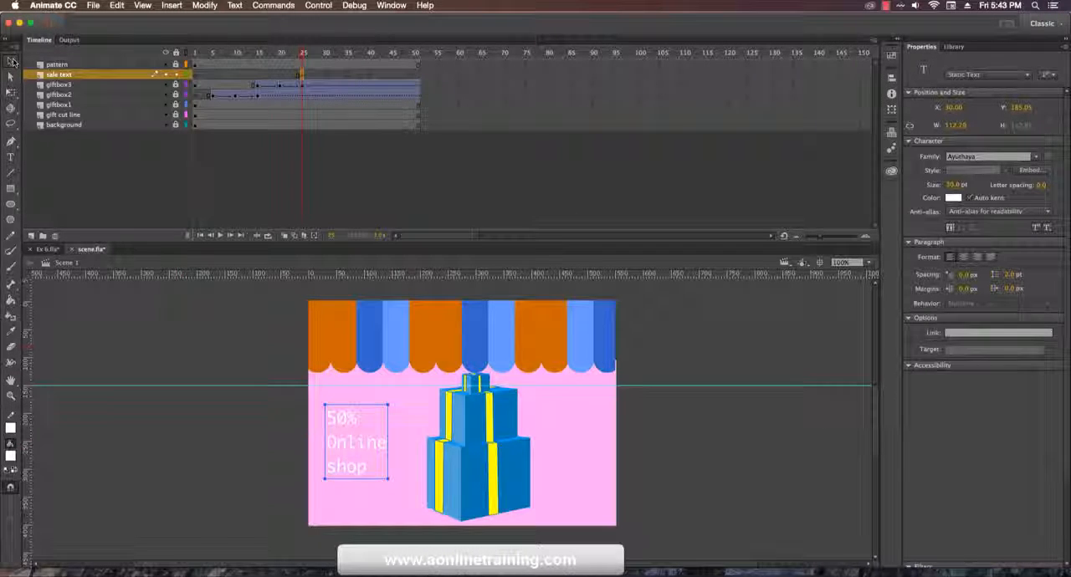
{"action": "left_click", "coordinate": [964, 258]}
{"action": "left_click", "coordinate": [970, 156]}
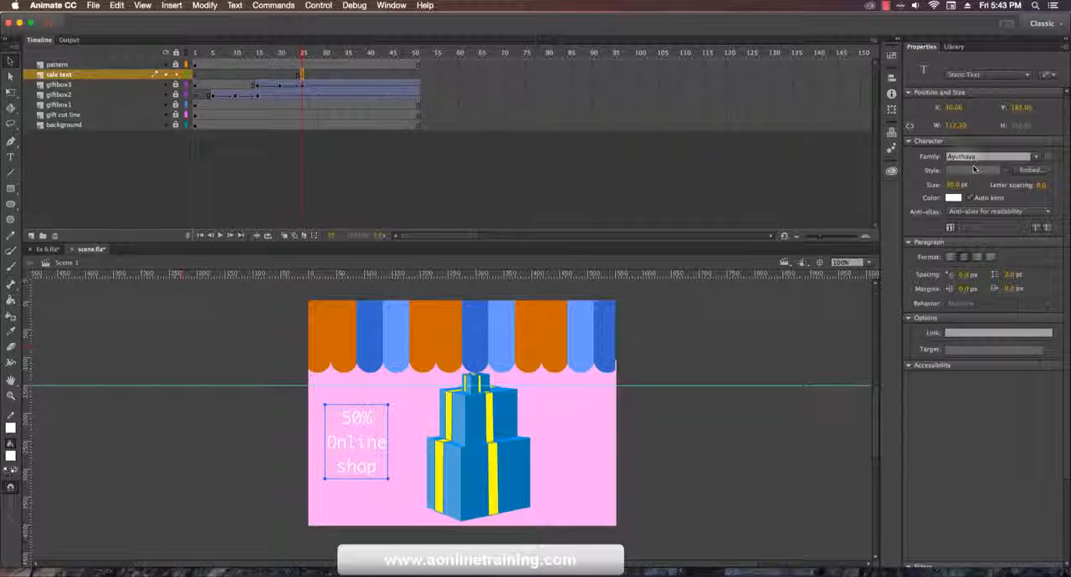
{"action": "left_click", "coordinate": [1036, 157]}
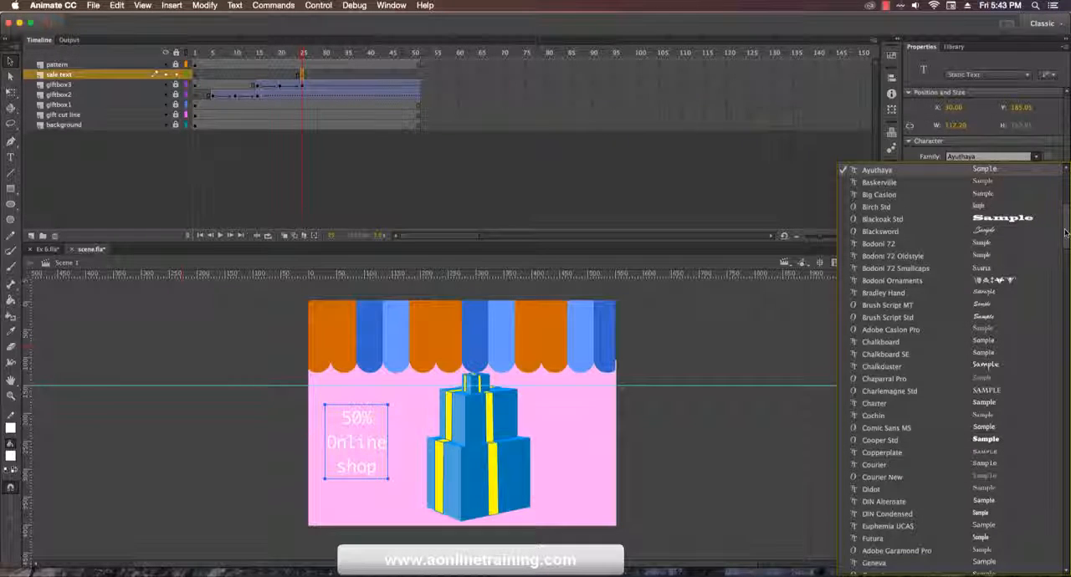
{"action": "scroll", "coordinate": [1062, 205], "scroll_direction": "up", "scroll_amount": 5}
{"action": "scroll", "coordinate": [1064, 205], "scroll_direction": "up", "scroll_amount": 2}
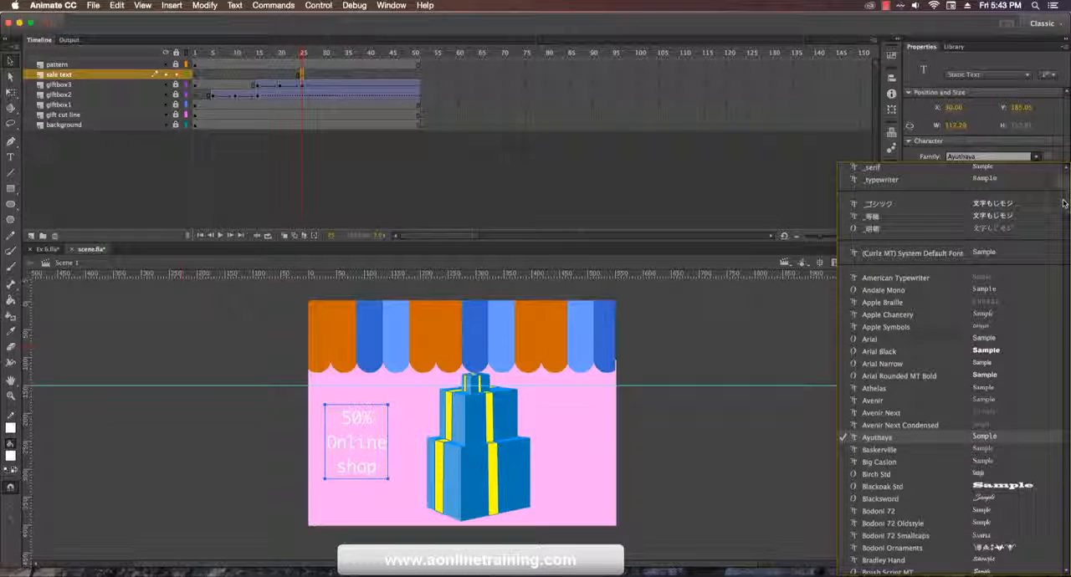
{"action": "left_click", "coordinate": [988, 353]}
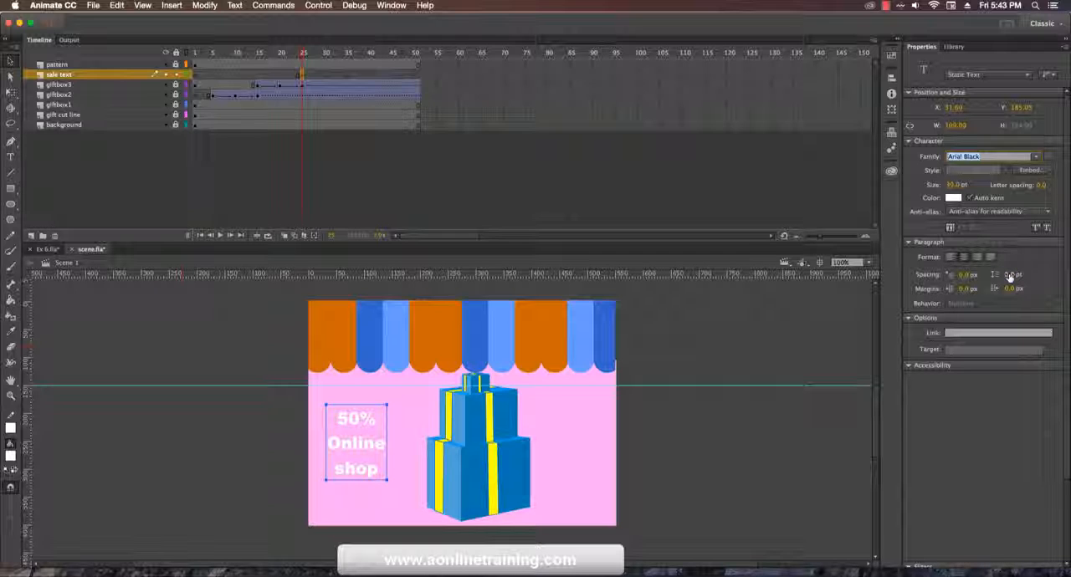
Step: Tighten the sale text's line spacing to about -16 pt and color the text pinkish red
{"action": "left_click_drag", "start_coordinate": [1010, 276], "coordinate": [993, 275]}
{"action": "left_click", "coordinate": [953, 198]}
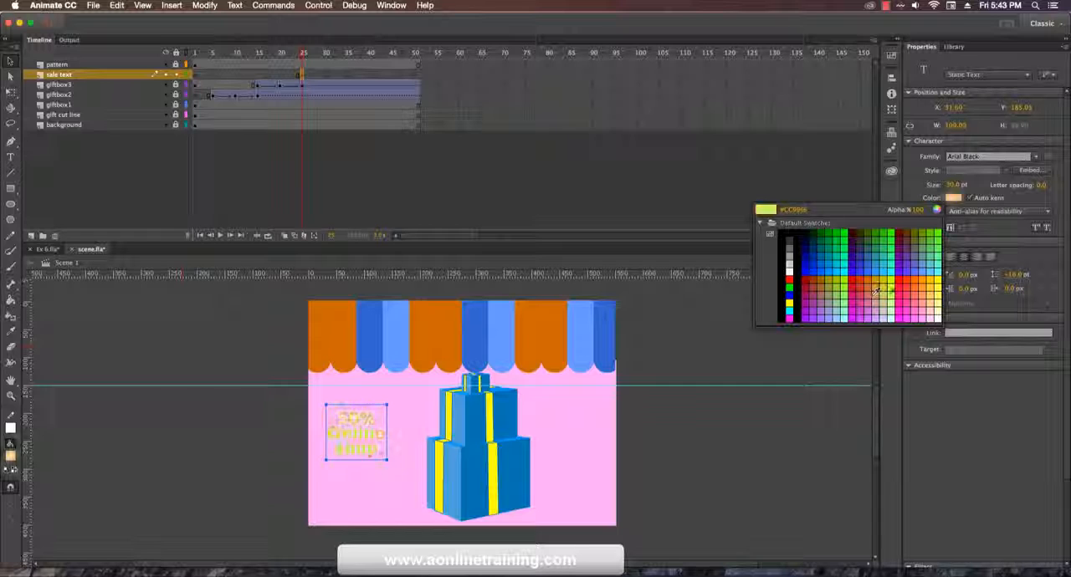
{"action": "left_click", "coordinate": [908, 291]}
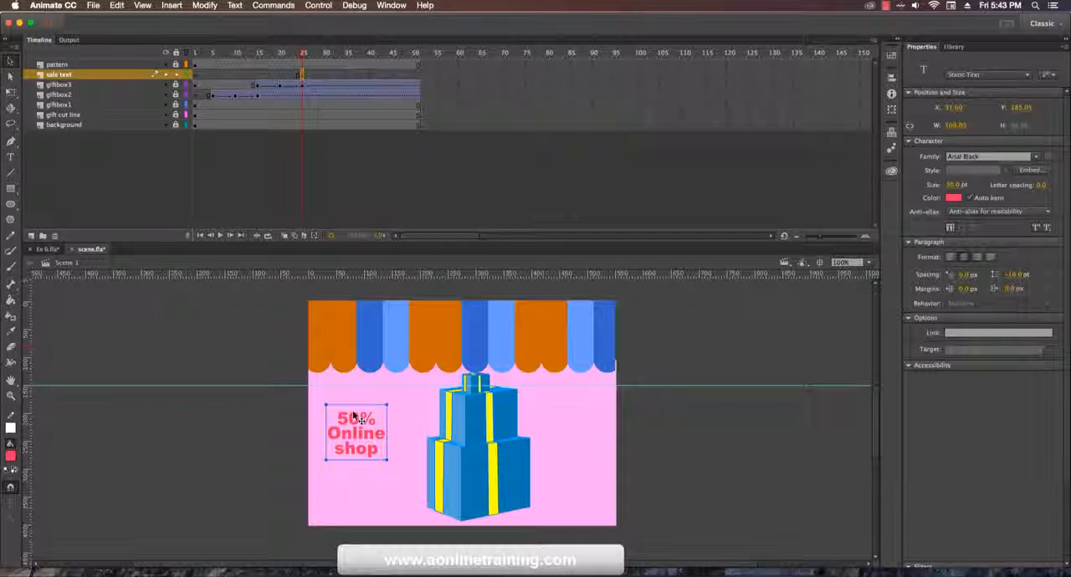
Step: Tilt the sale text slightly counterclockwise with Free Transform and enlarge it to about 150 px wide
{"action": "key", "text": "q"}
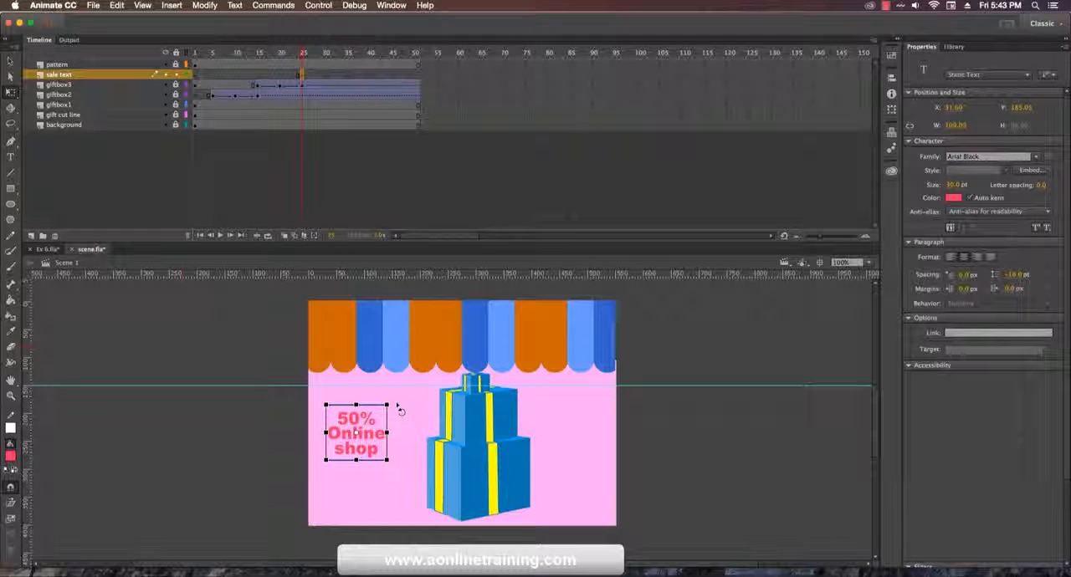
{"action": "left_click_drag", "start_coordinate": [400, 410], "coordinate": [393, 400]}
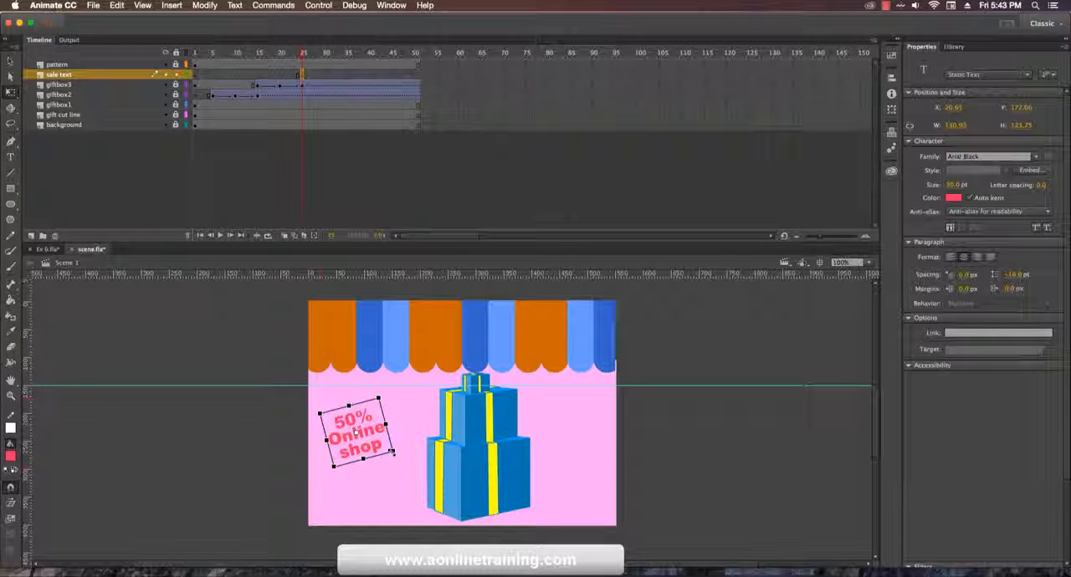
{"action": "mouse_move", "coordinate": [391, 452]}
{"action": "left_mouse_down"}
{"action": "mouse_move", "coordinate": [402, 454]}
{"action": "mouse_move", "coordinate": [388, 462]}
{"action": "left_mouse_up"}
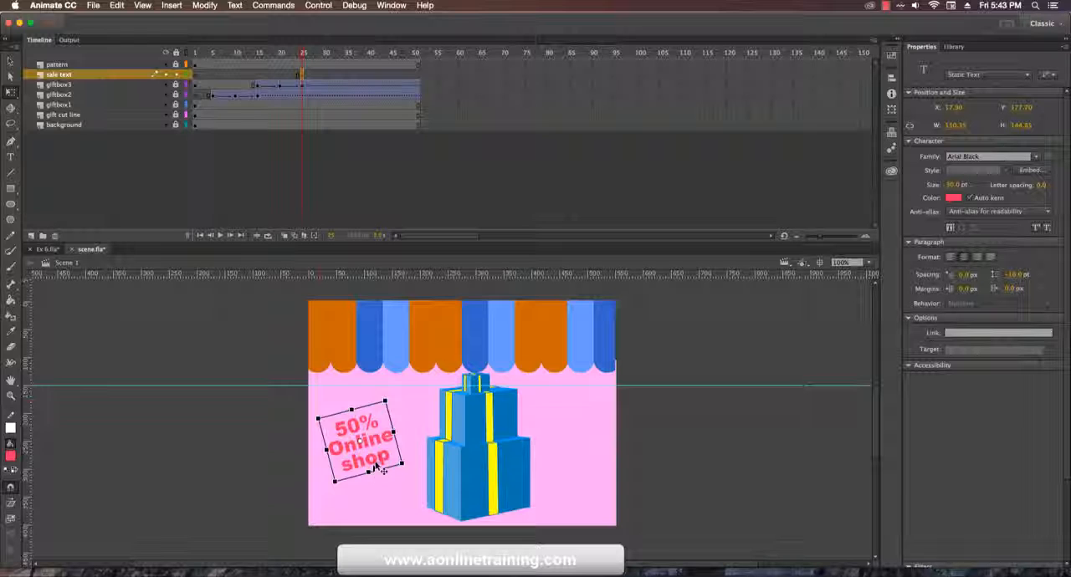
Step: Duplicate the sale text onto the other side of the boxes and enlarge both copies together at frame 25 until they lie outside the stage
{"action": "left_click_drag", "start_coordinate": [375, 469], "coordinate": [591, 459]}
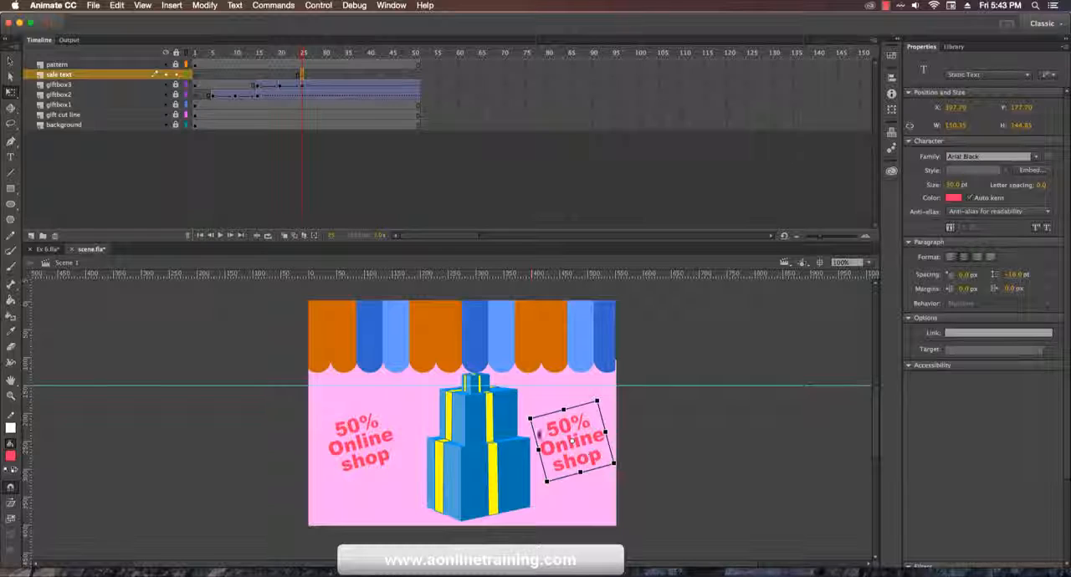
{"action": "left_click", "coordinate": [303, 75]}
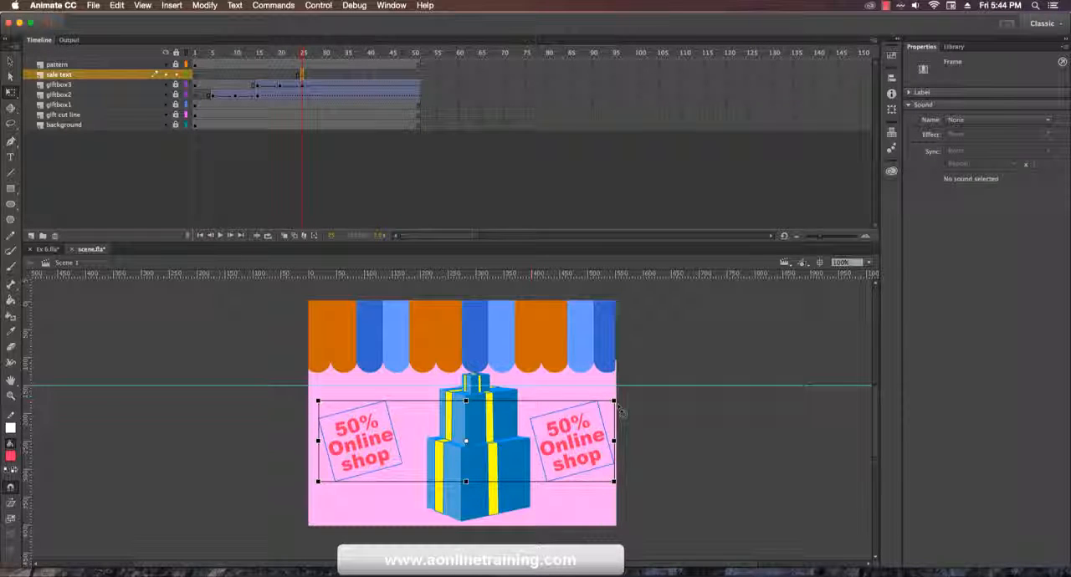
{"action": "left_click_drag", "start_coordinate": [615, 401], "coordinate": [847, 55]}
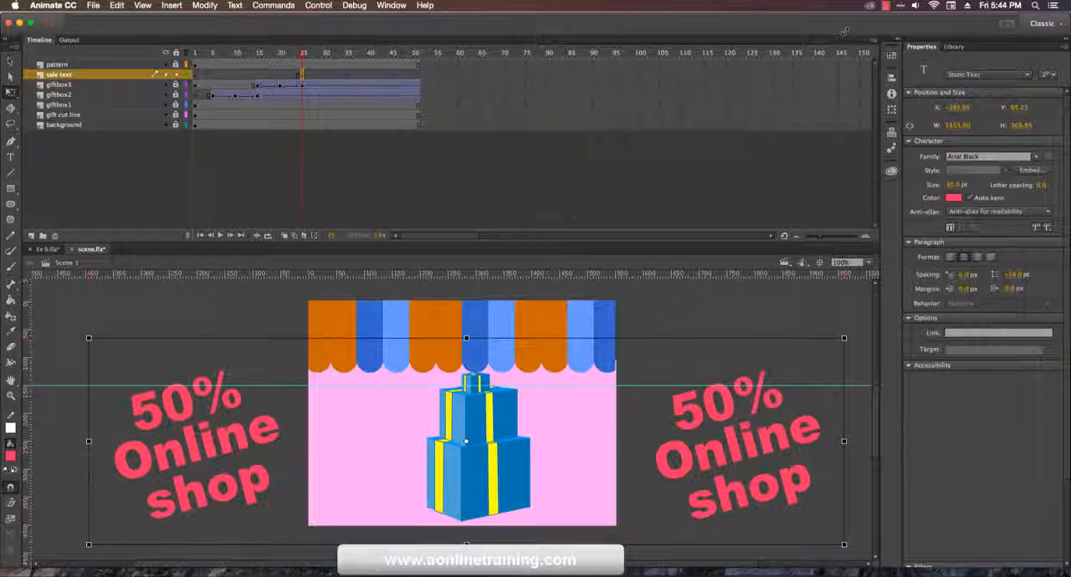
Step: Insert a keyframe at frame 30 of the sale text layer and scale both texts down there to about 505 px overall width
{"action": "left_click", "coordinate": [325, 74]}
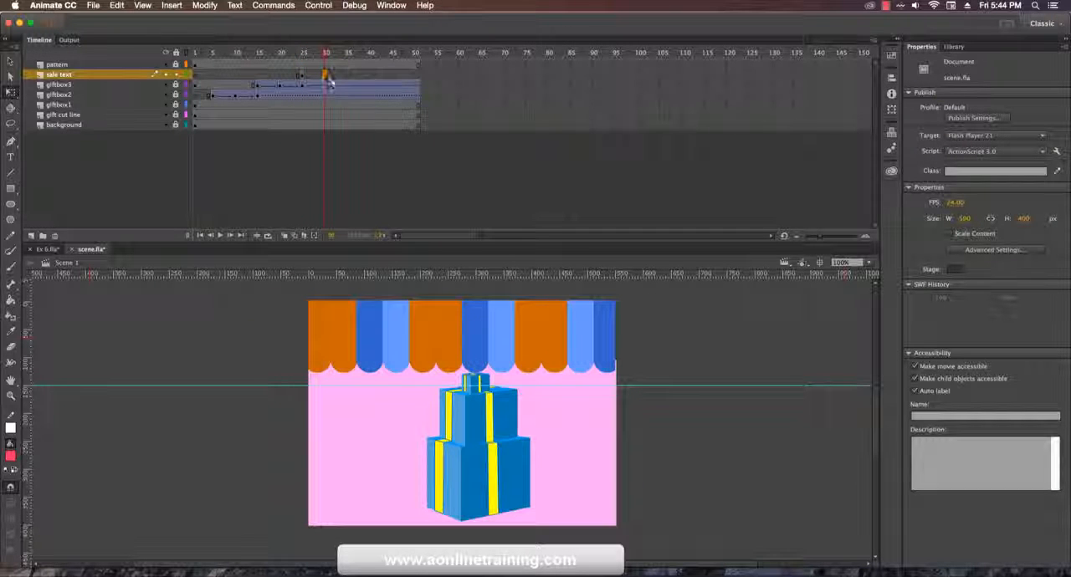
{"action": "right_click", "coordinate": [327, 75]}
{"action": "left_click", "coordinate": [381, 164]}
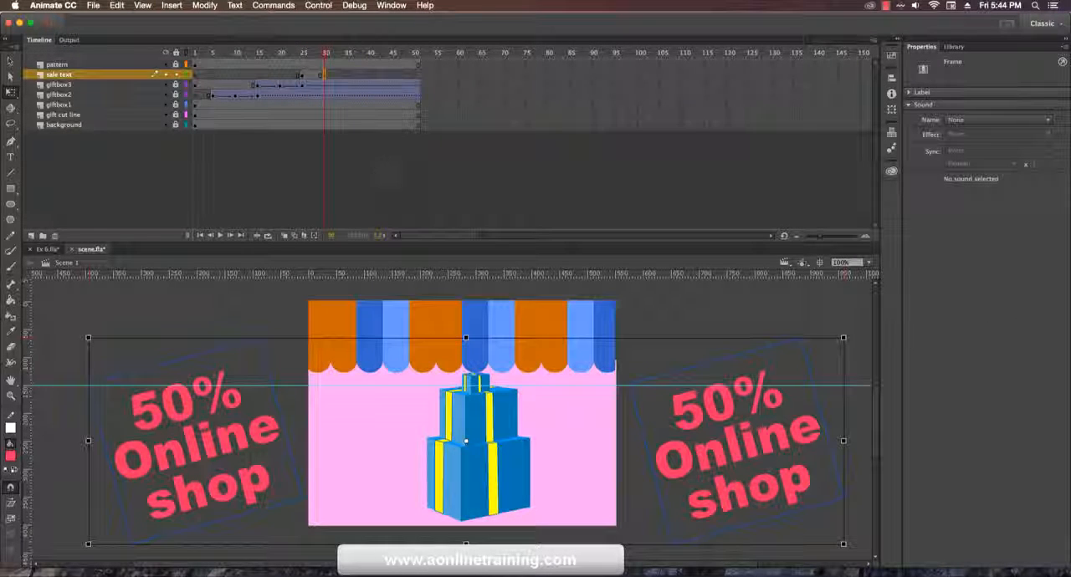
{"action": "left_click_drag", "start_coordinate": [844, 338], "coordinate": [703, 404]}
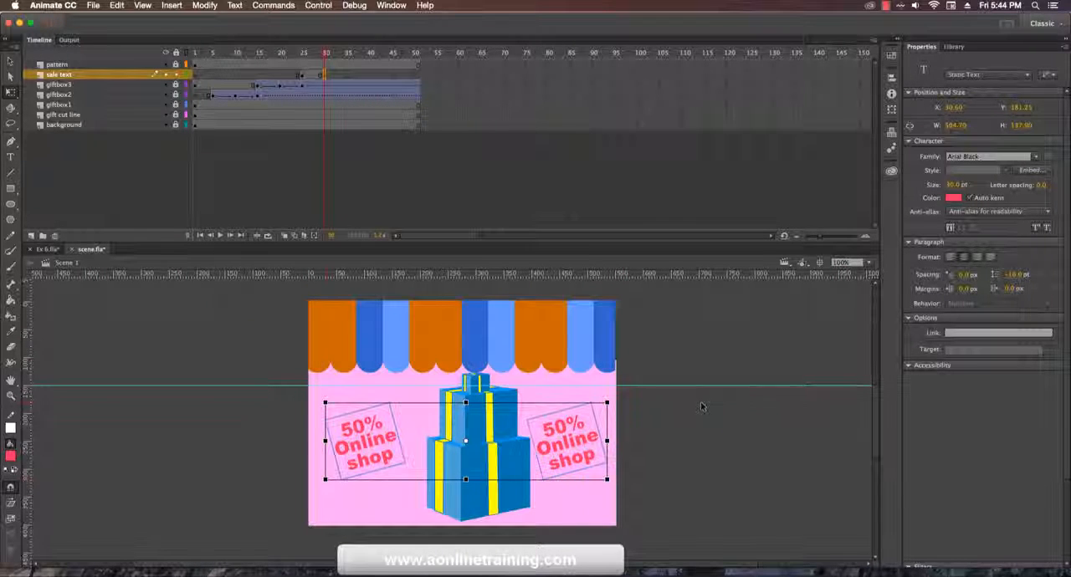
Step: Insert keyframes at frames 33 and 36 of the sale text layer, undoing any misplaced ones
{"action": "left_click", "coordinate": [337, 76]}
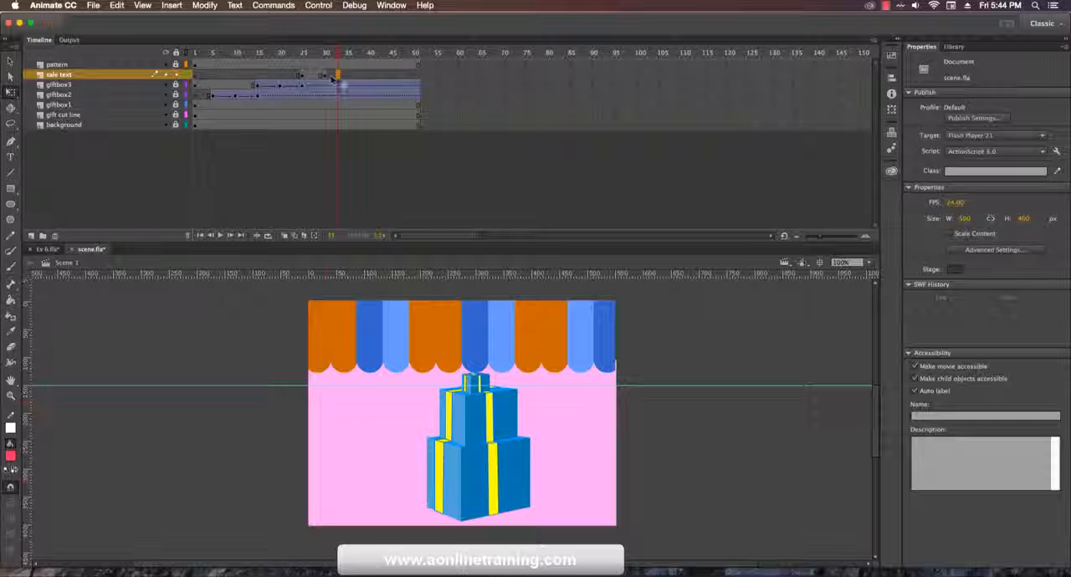
{"action": "key", "text": "F6"}
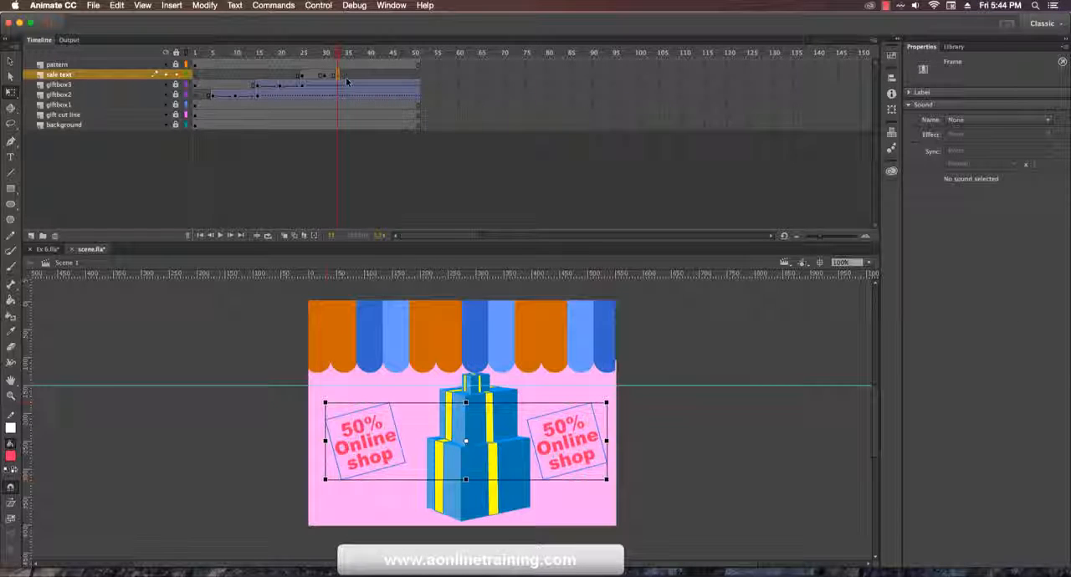
{"action": "left_click", "coordinate": [351, 76]}
{"action": "left_click", "coordinate": [347, 76]}
{"action": "key", "text": "F6"}
{"action": "key", "text": "super+z"}
{"action": "left_click", "coordinate": [352, 75]}
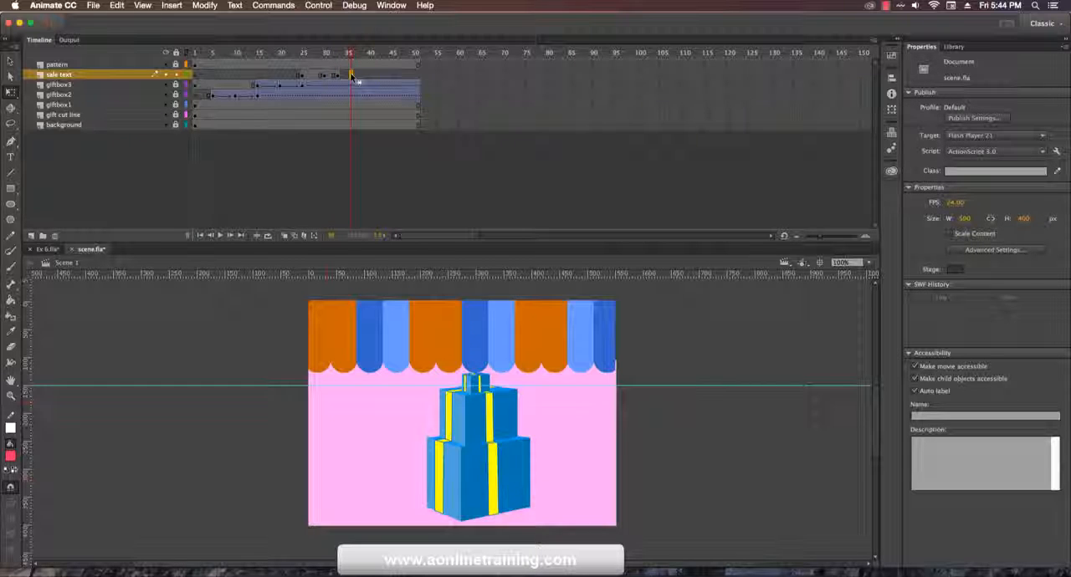
{"action": "key", "text": "F6"}
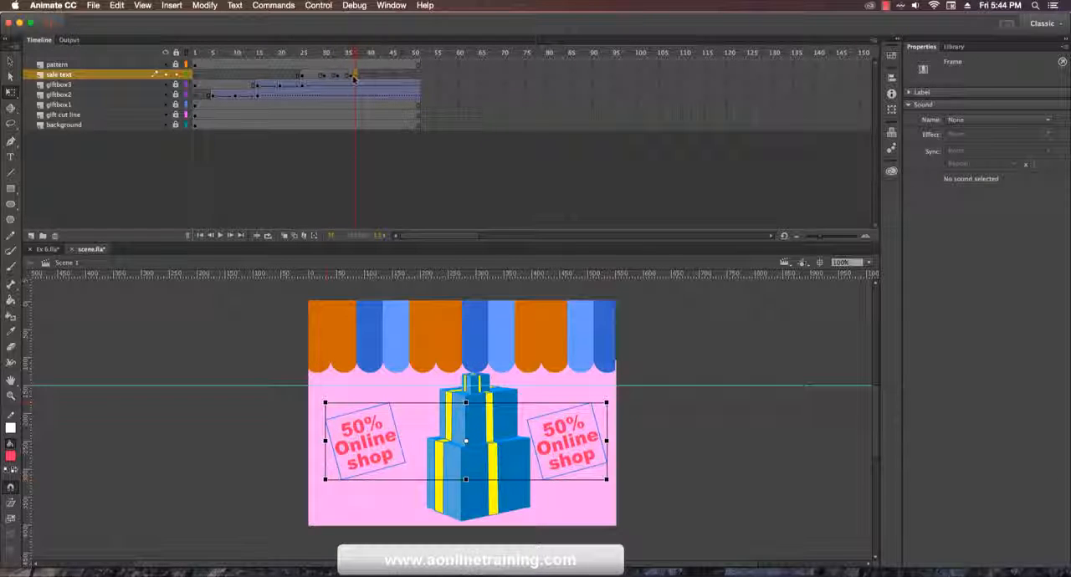
{"action": "key", "text": "super+z"}
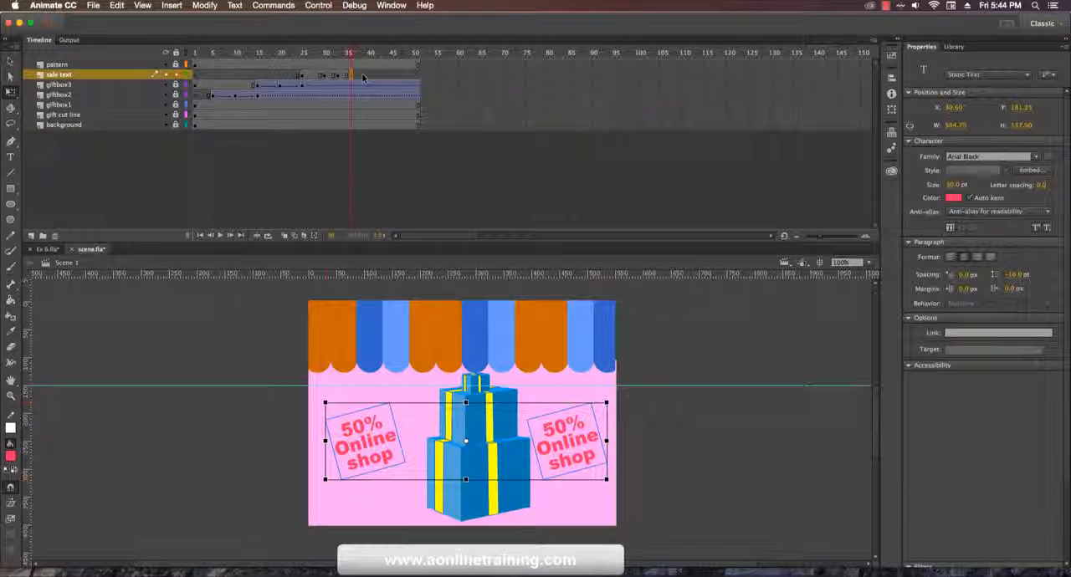
Step: Add further sale text keyframes at frames 39, 42, 45 and 51
{"action": "left_click", "coordinate": [364, 76]}
{"action": "key", "text": "F6"}
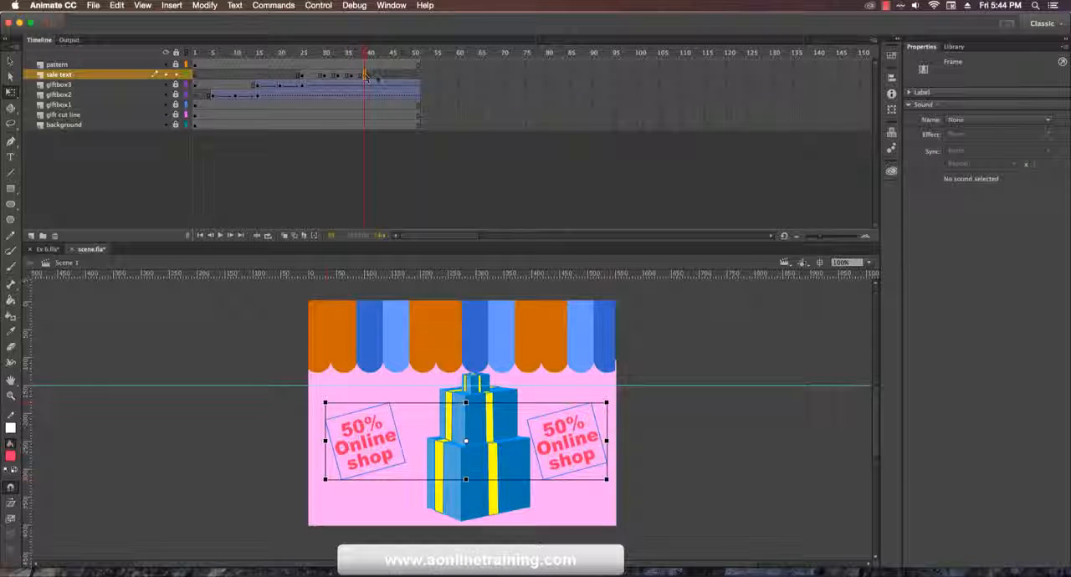
{"action": "left_click", "coordinate": [390, 76]}
{"action": "key", "text": "F6"}
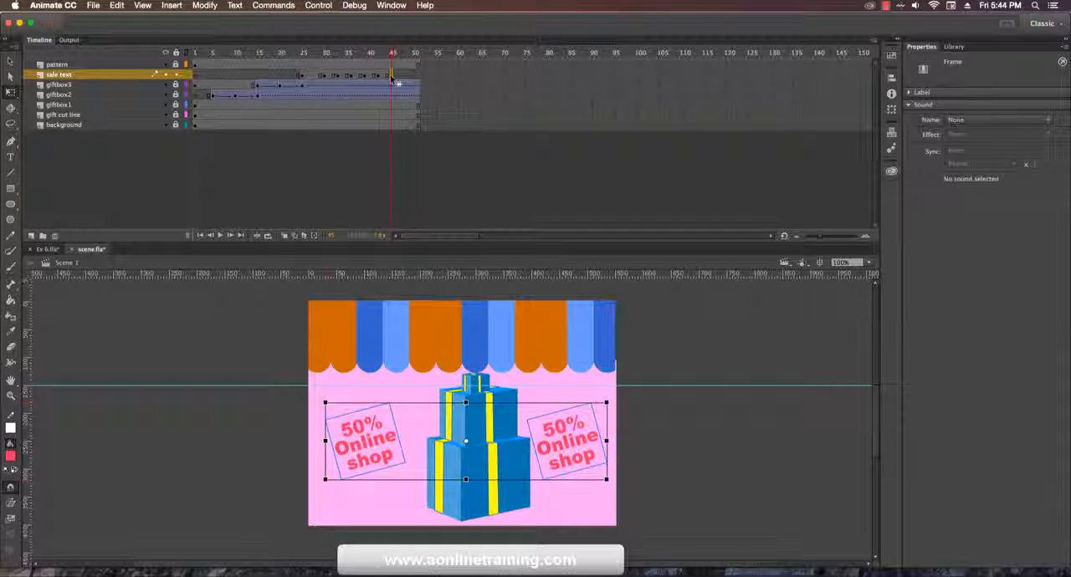
{"action": "left_click", "coordinate": [420, 76]}
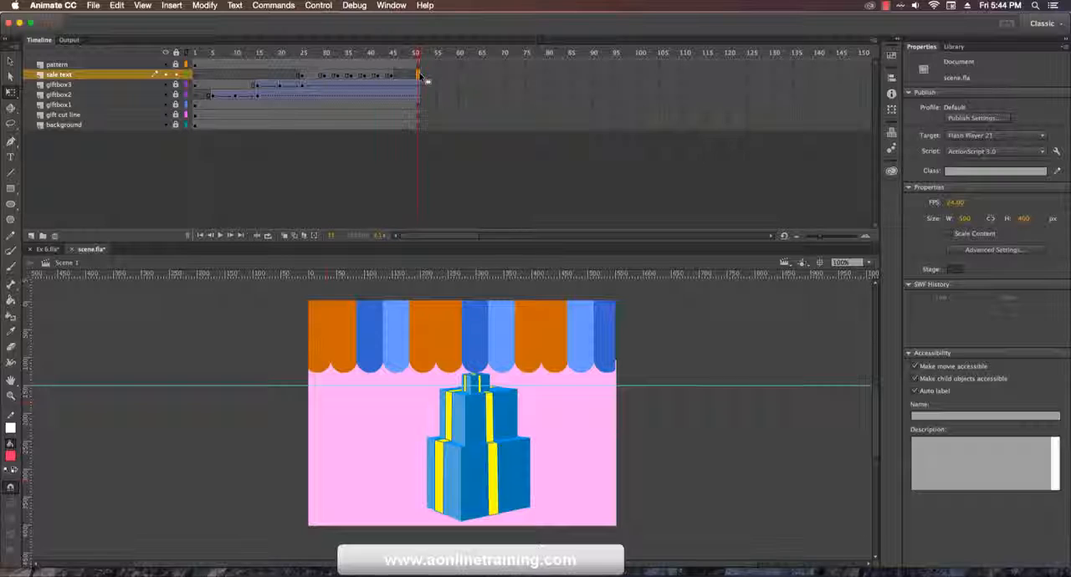
{"action": "key", "text": "F6"}
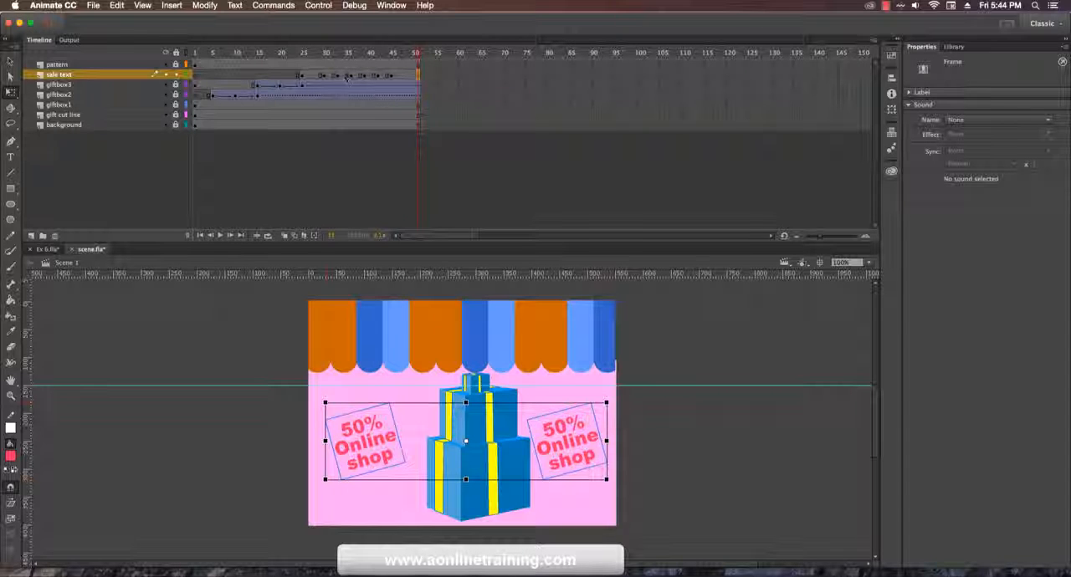
Step: Delete both sale texts from the keyframe spans starting at frames 33 and 39 to make the text blink
{"action": "left_click", "coordinate": [391, 65]}
{"action": "left_click", "coordinate": [392, 76]}
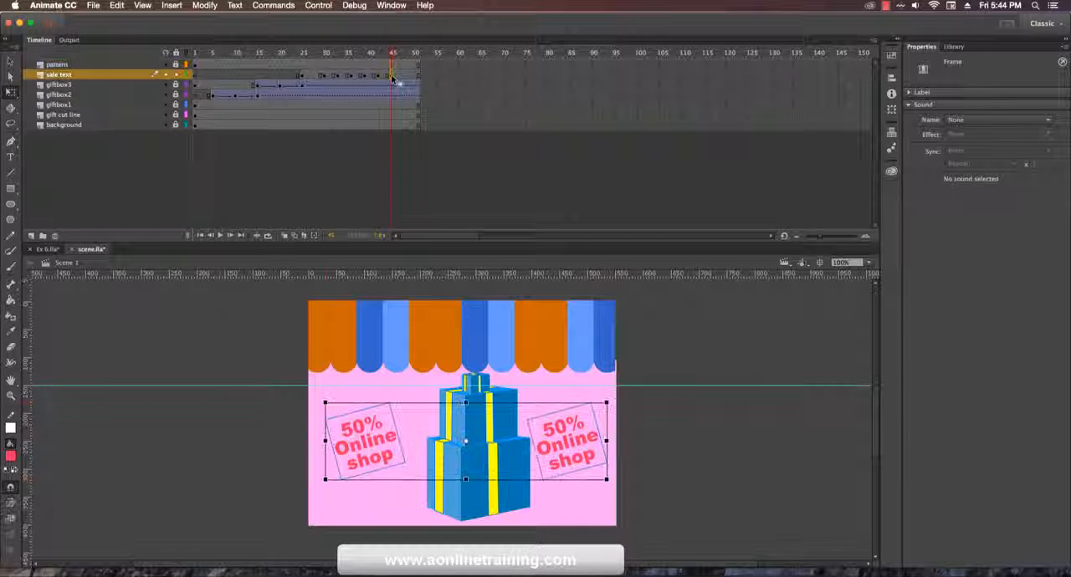
{"action": "left_click", "coordinate": [342, 76]}
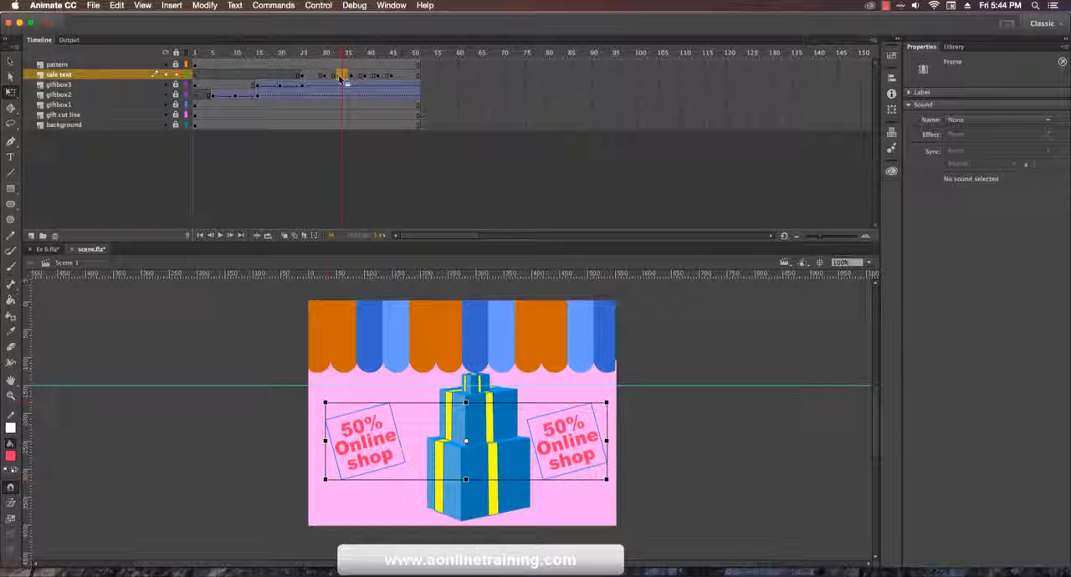
{"action": "left_click", "coordinate": [344, 78]}
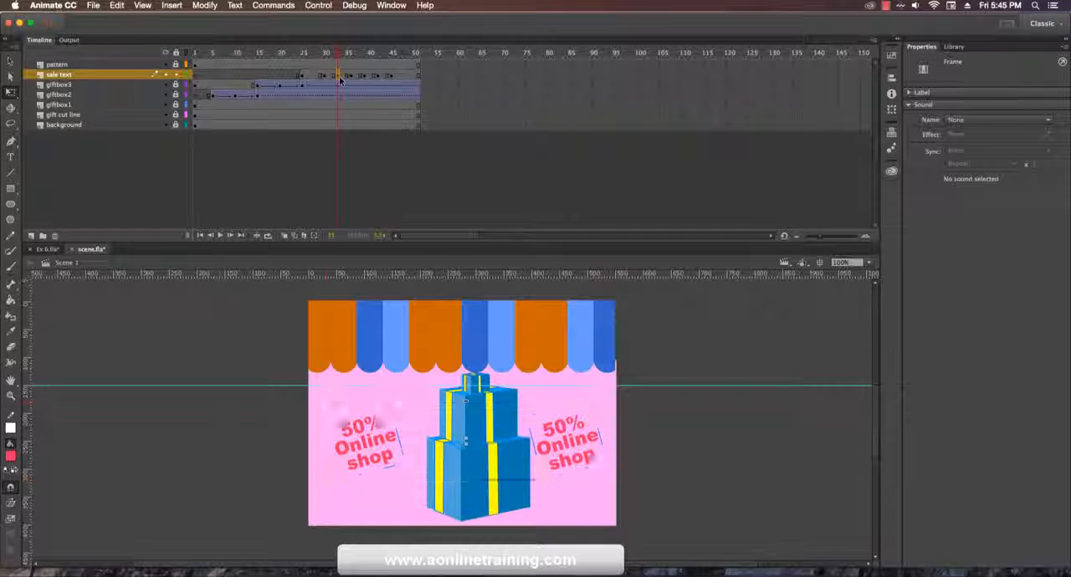
{"action": "left_click_drag", "start_coordinate": [345, 78], "coordinate": [340, 78]}
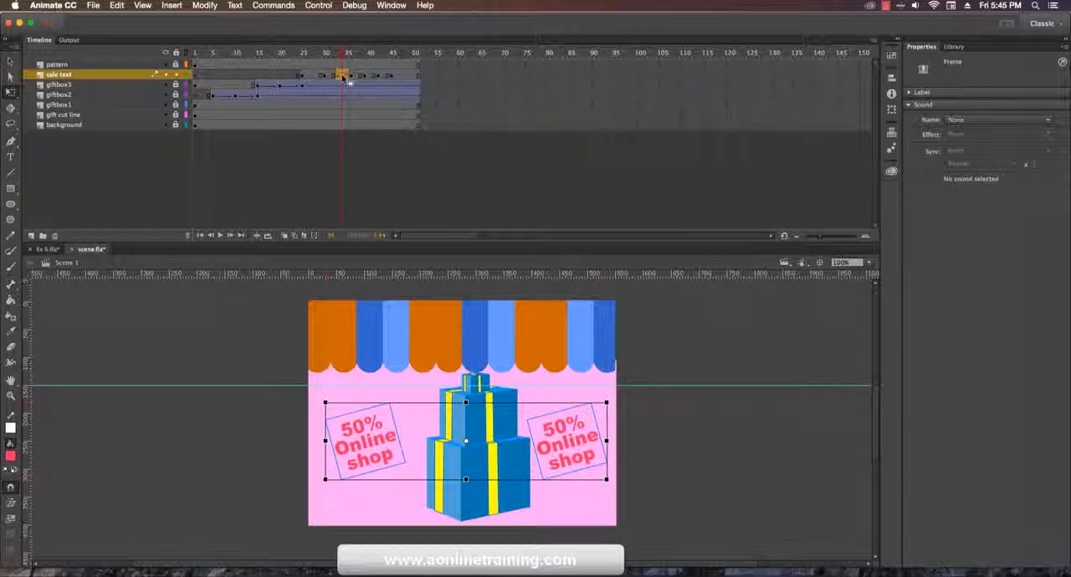
{"action": "key", "text": "Delete"}
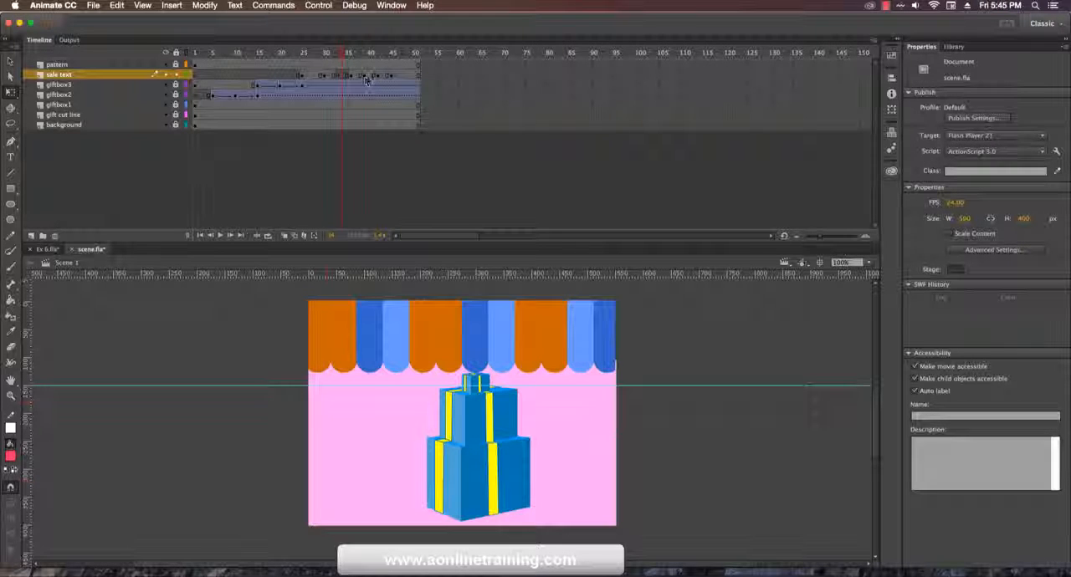
{"action": "left_click", "coordinate": [366, 76]}
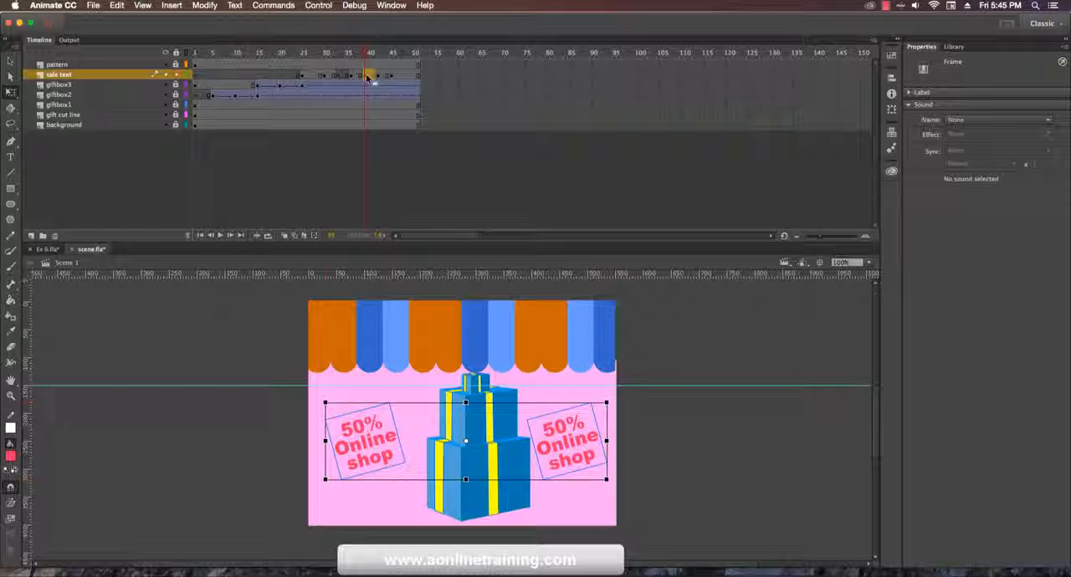
{"action": "key", "text": "Delete"}
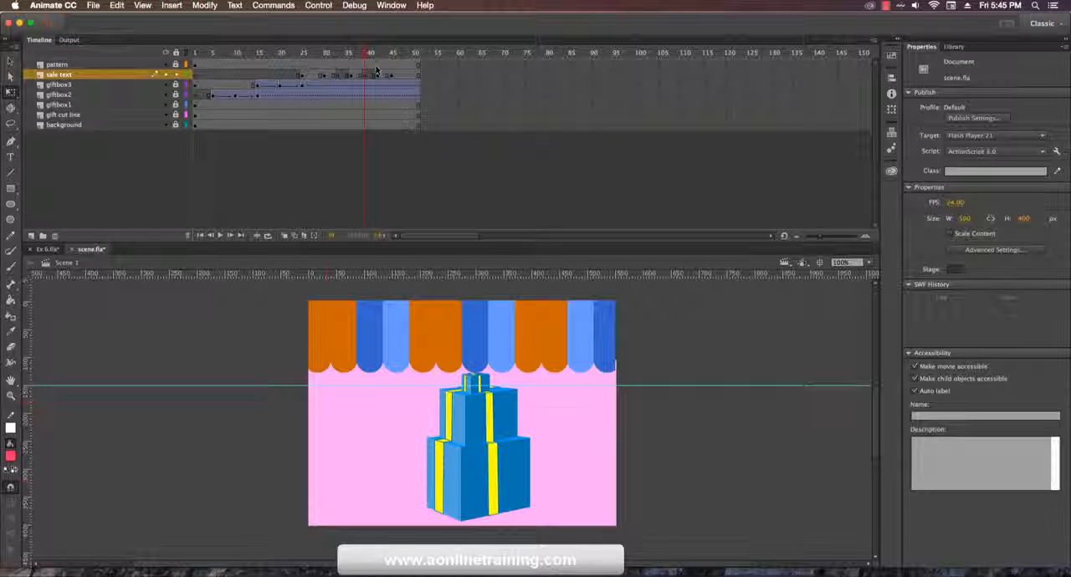
Step: Create a classic tween on the sale text layer between the keyframes at frames 25 and 30
{"action": "left_click_drag", "start_coordinate": [366, 59], "coordinate": [304, 56]}
{"action": "left_click", "coordinate": [306, 76]}
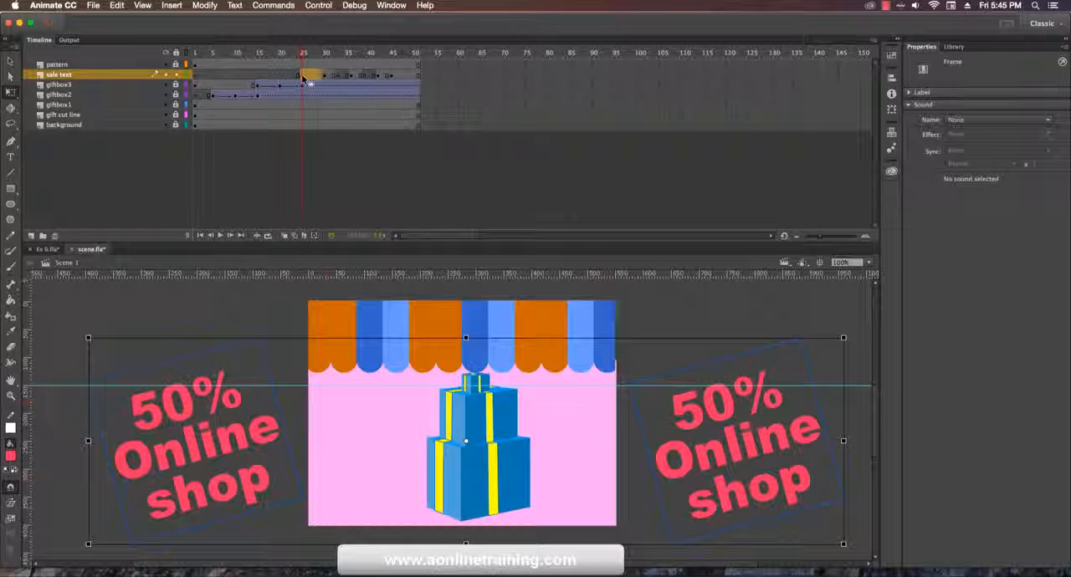
{"action": "right_click", "coordinate": [306, 79]}
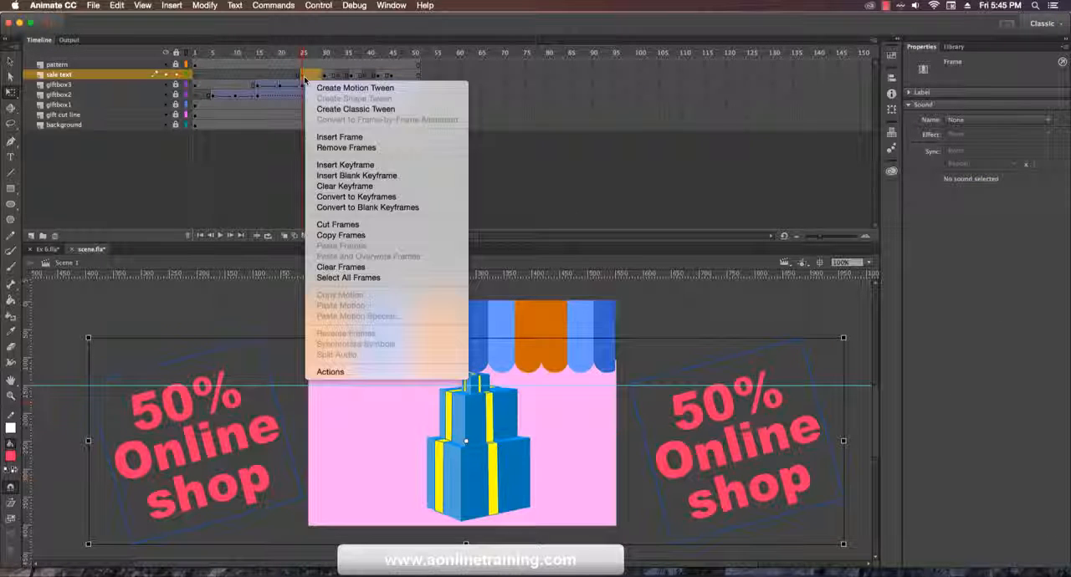
{"action": "left_click", "coordinate": [341, 105]}
Step: Play the whole animation from frame 1 to review the sale text motion and blinking
{"action": "left_click", "coordinate": [224, 54]}
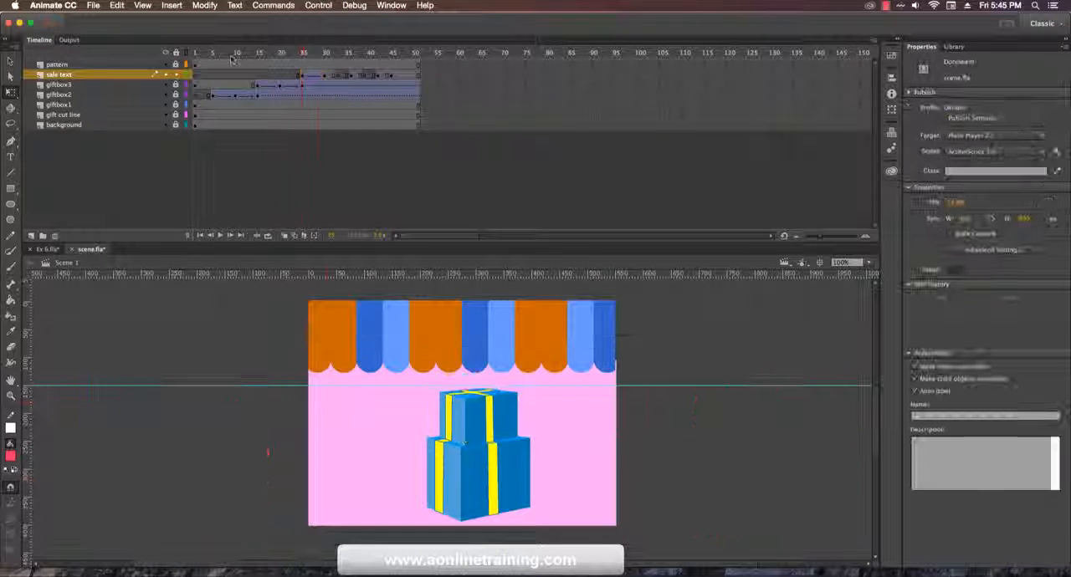
{"action": "left_click_drag", "start_coordinate": [211, 59], "coordinate": [185, 57]}
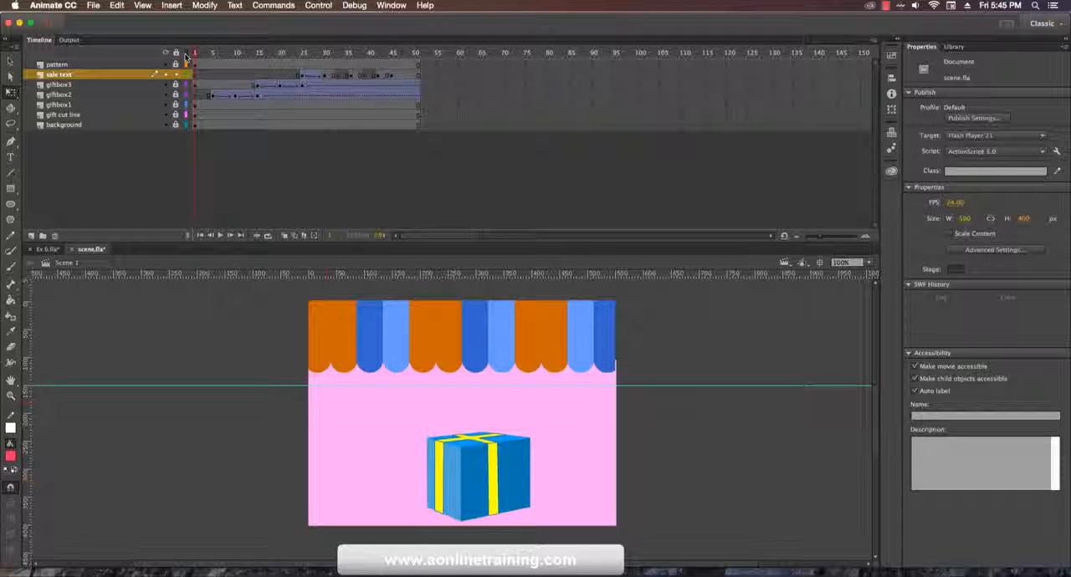
{"action": "key", "text": "Return"}
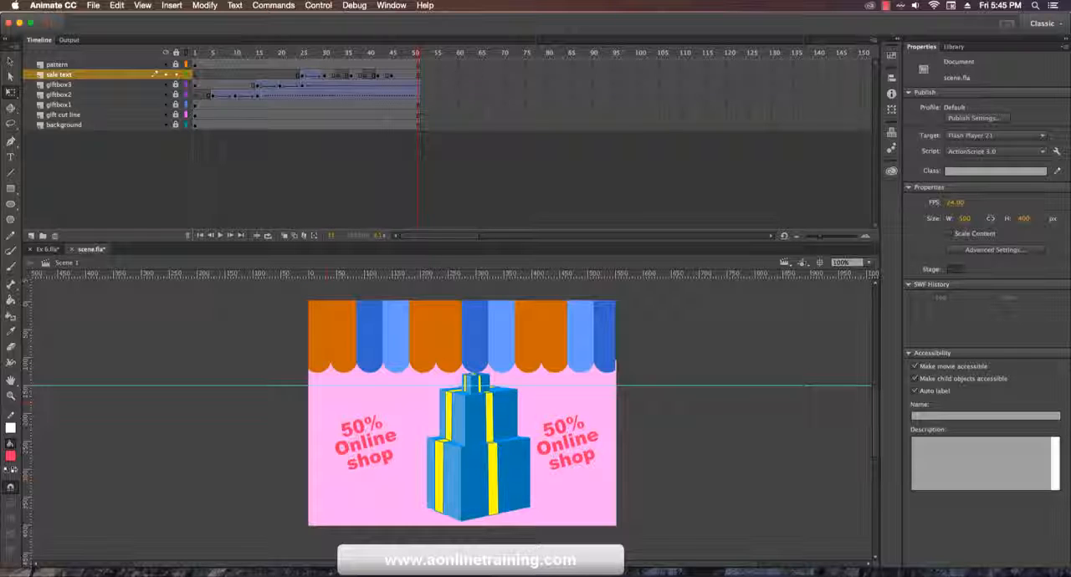
Step: Extend all layers, from pattern down to background, to frame 70
{"action": "left_click", "coordinate": [502, 65]}
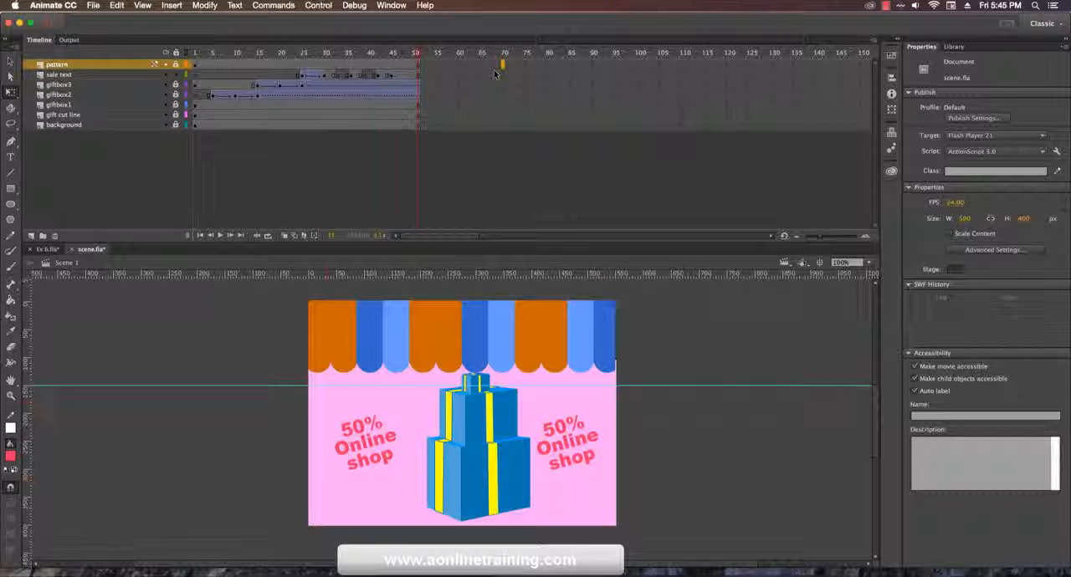
{"action": "left_click", "coordinate": [502, 128]}
{"action": "left_click", "coordinate": [502, 128], "text": "shift"}
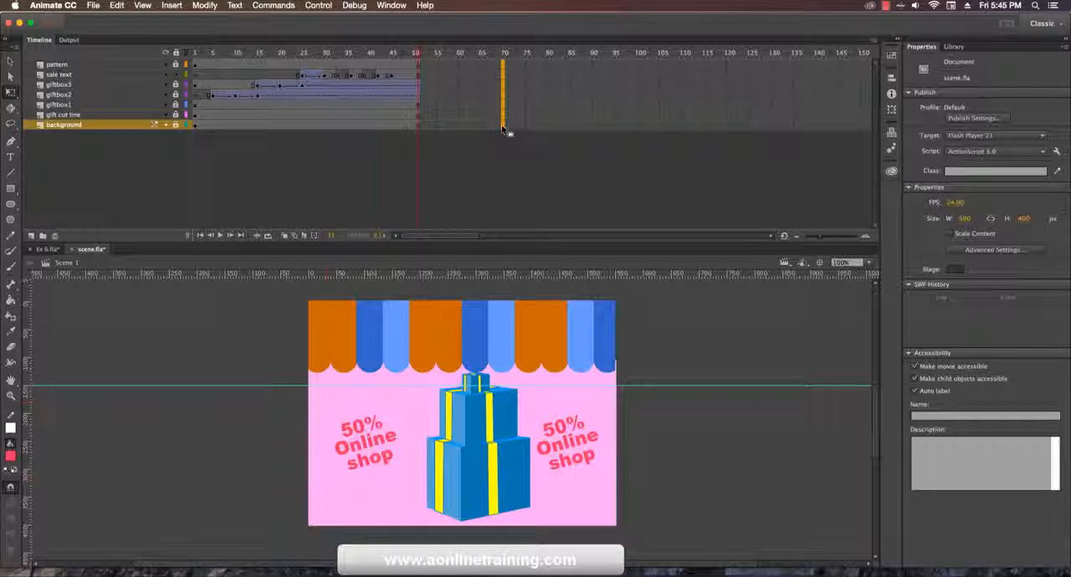
{"action": "key", "text": "F5"}
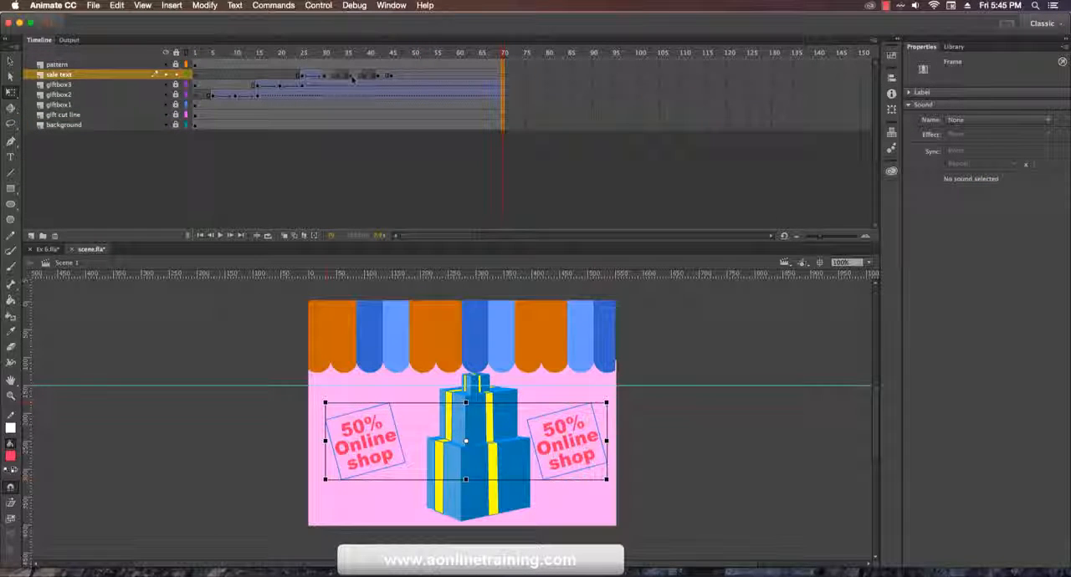
Step: Lengthen the sale text's classic tween so it ends at about frame 38, and play the timeline from frame 22
{"action": "left_click", "coordinate": [322, 76]}
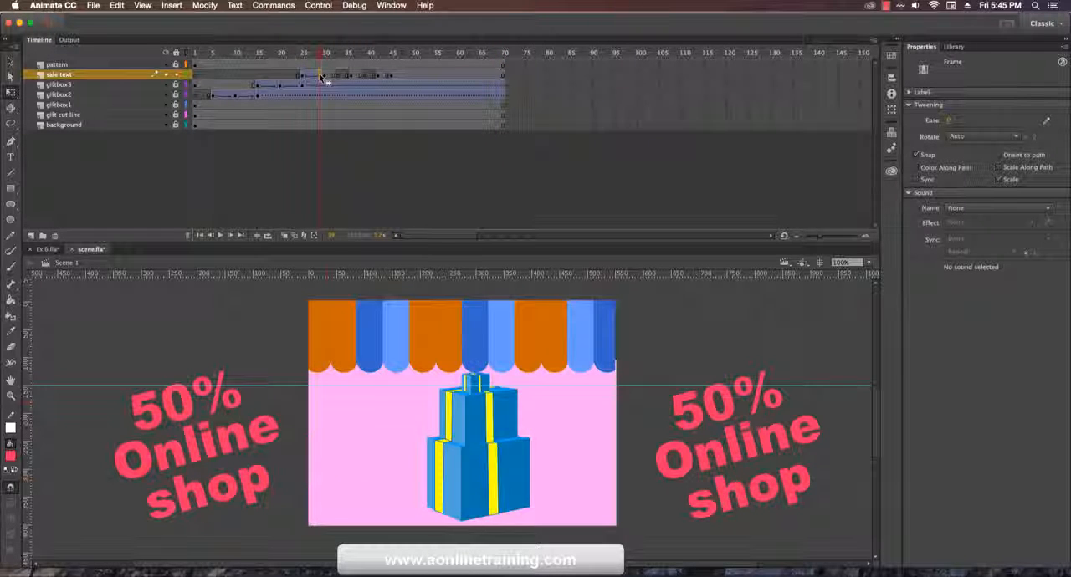
{"action": "key", "text": "F5"}
{"action": "key", "text": "F5"}
{"action": "key", "text": "F5"}
{"action": "key", "text": "F5"}
{"action": "key", "text": "F5"}
{"action": "key", "text": "F5"}
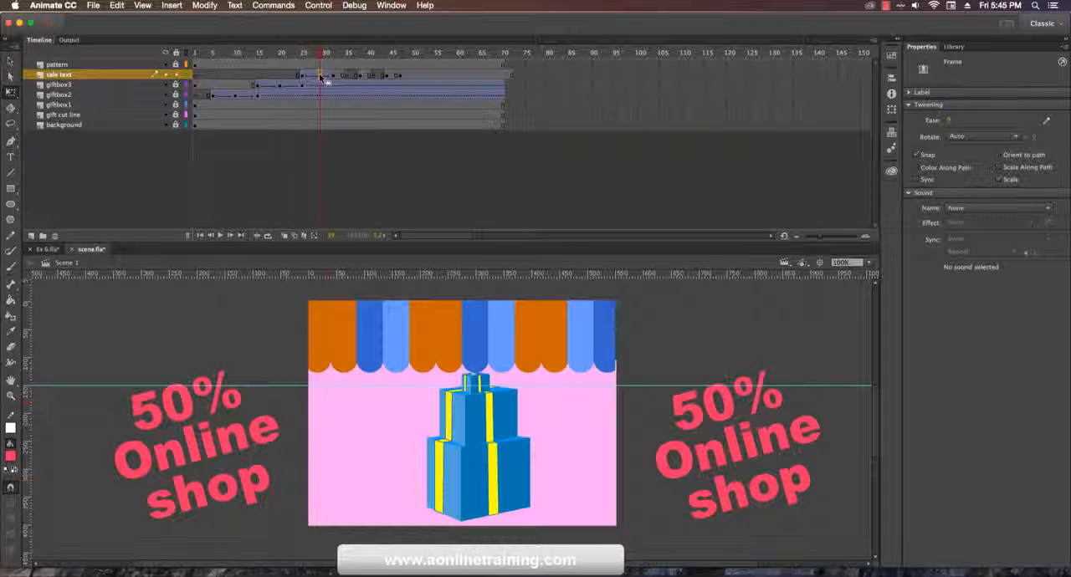
{"action": "key", "text": "F5"}
{"action": "key", "text": "F5"}
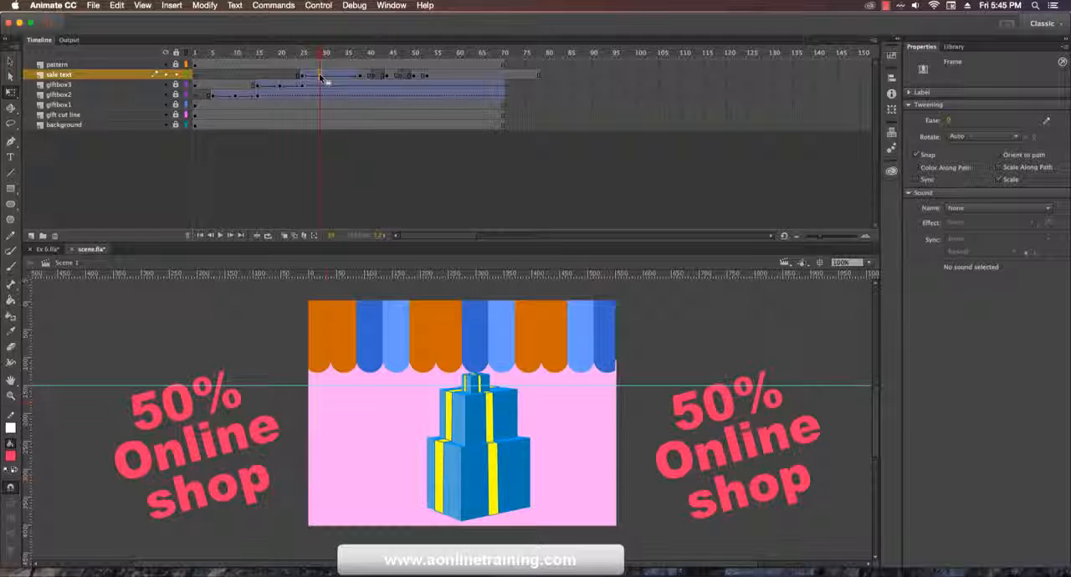
{"action": "left_click", "coordinate": [287, 65]}
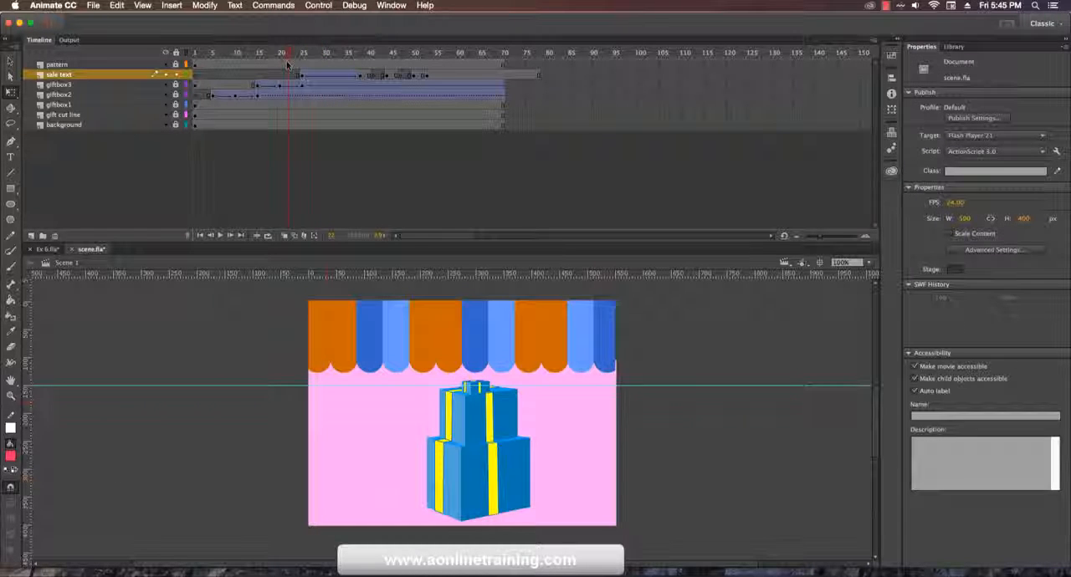
{"action": "key", "text": "Return"}
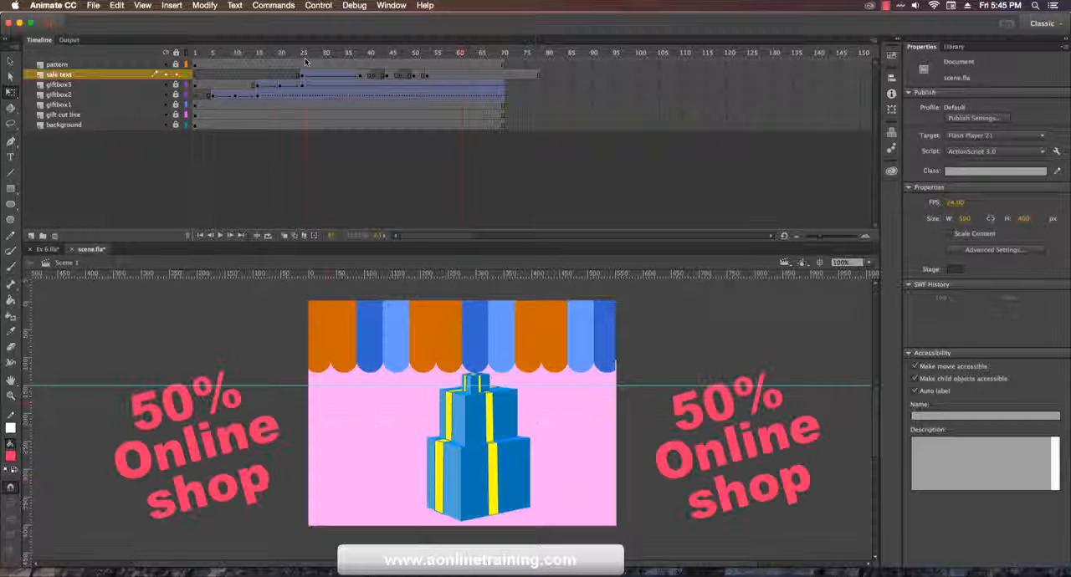
Step: Scale down the sale text partway through its classic tween, at about frame 31, to roughly 1062 px wide
{"action": "left_click", "coordinate": [306, 62]}
{"action": "left_click_drag", "start_coordinate": [306, 56], "coordinate": [364, 65]}
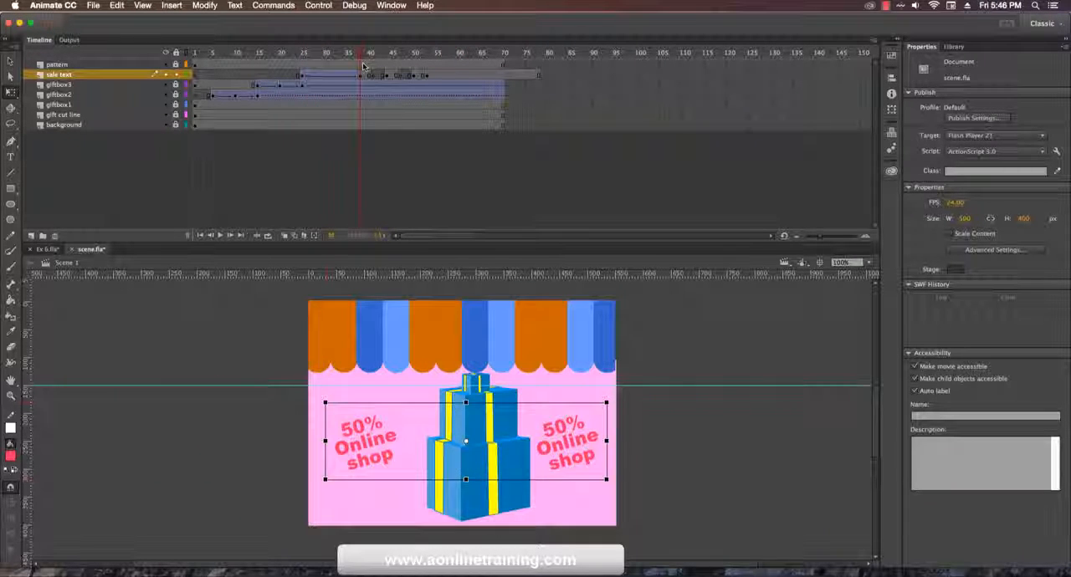
{"action": "left_click", "coordinate": [302, 74]}
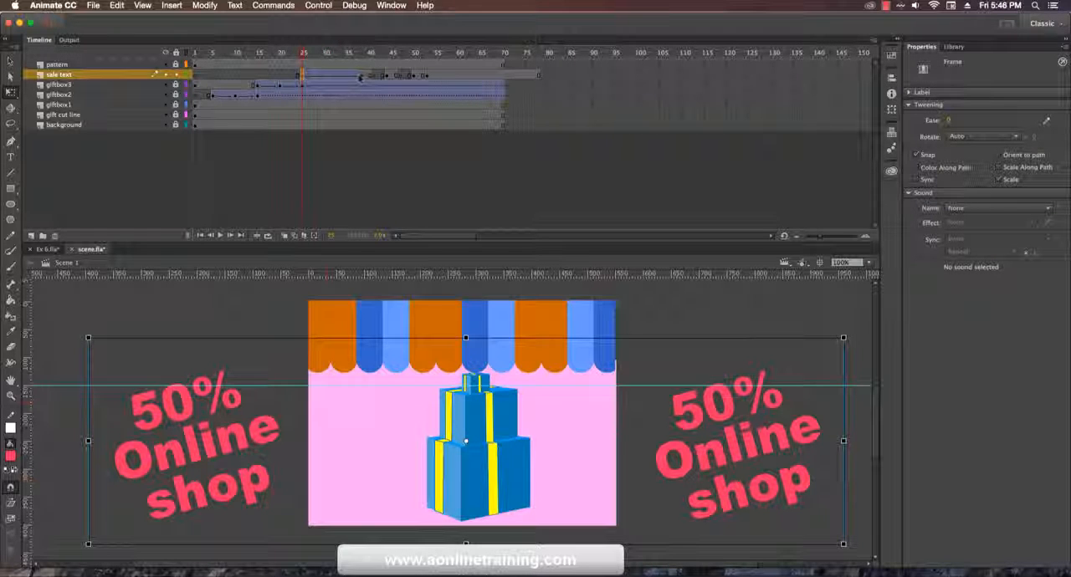
{"action": "left_click", "coordinate": [360, 75]}
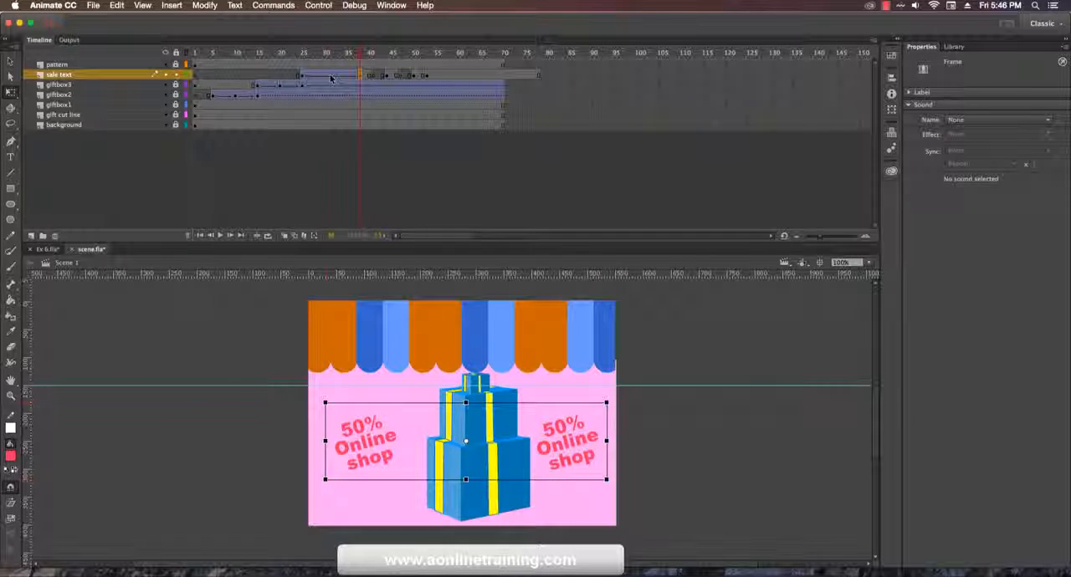
{"action": "left_click", "coordinate": [331, 76]}
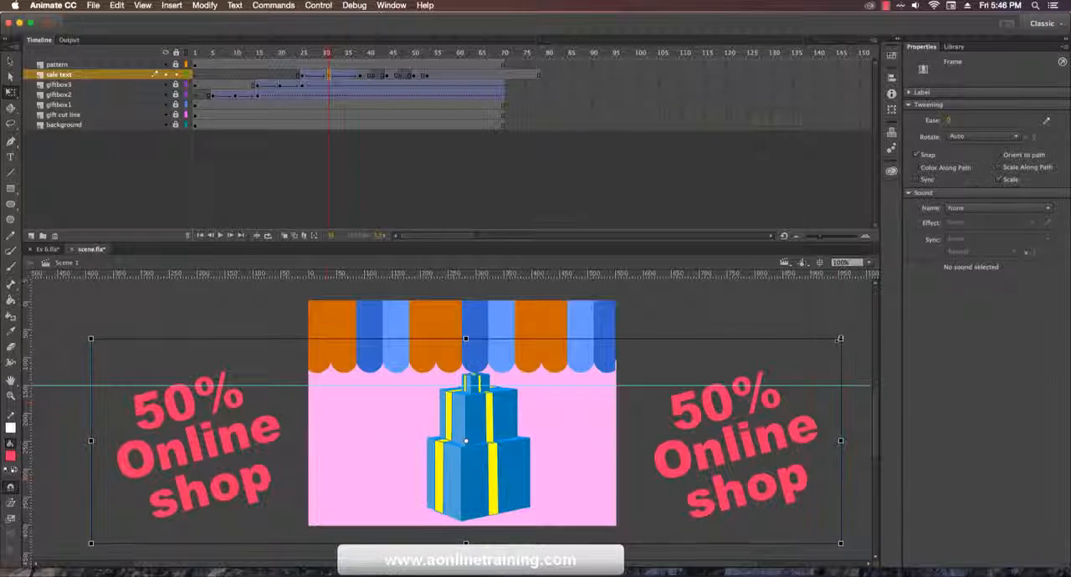
{"action": "left_click_drag", "start_coordinate": [850, 338], "coordinate": [805, 358]}
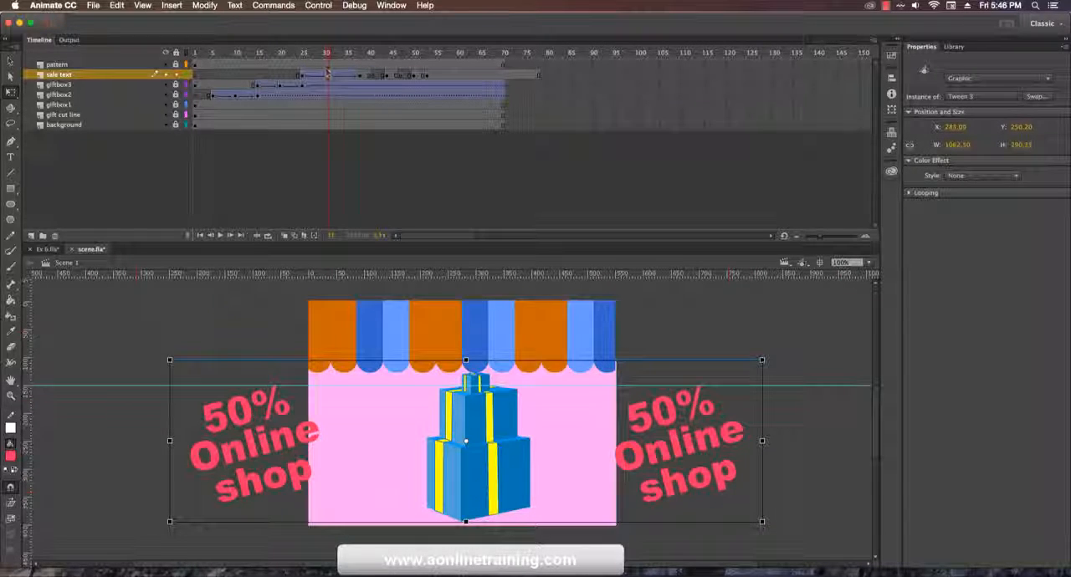
Step: Play the timeline from about frame 24 twice to review the shrinking and blinking of the sale text
{"action": "left_click", "coordinate": [298, 55]}
{"action": "key", "text": "Return"}
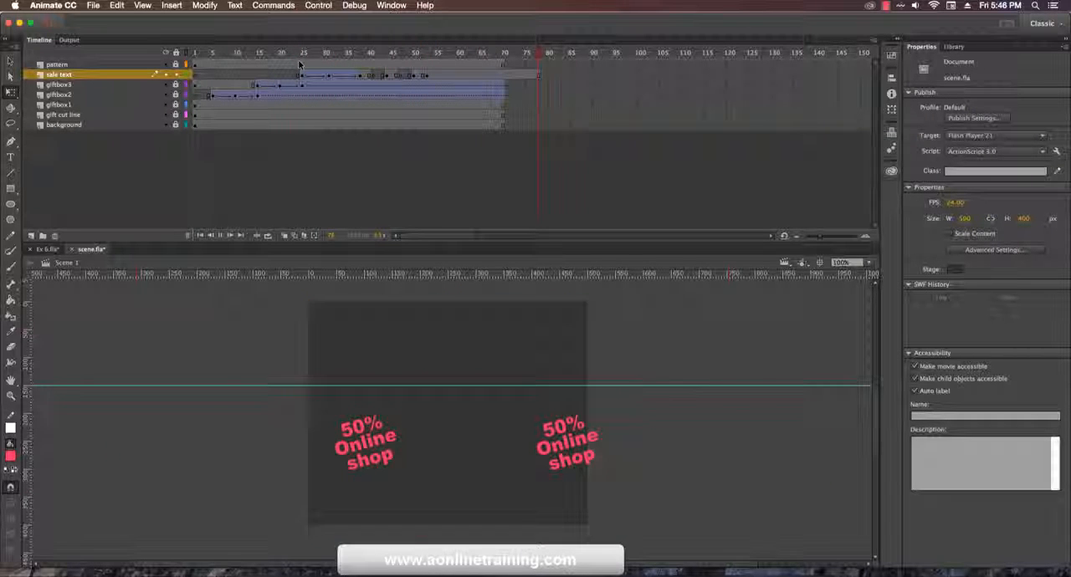
{"action": "left_click", "coordinate": [302, 57]}
{"action": "key", "text": "Return"}
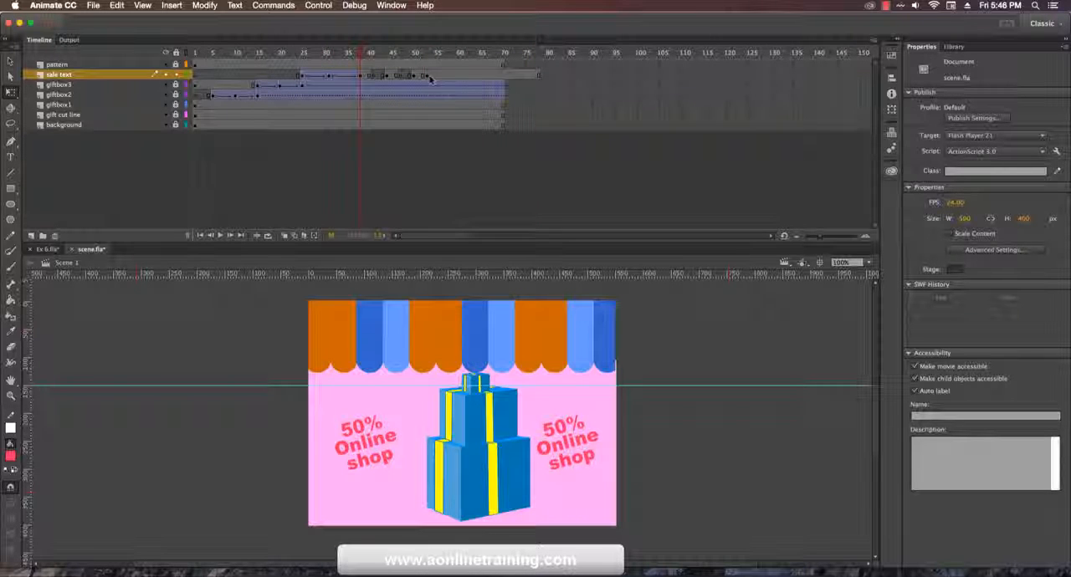
Step: Insert a sale text keyframe at about frame 55 and delete the texts at about frame 53 for another blink
{"action": "left_click", "coordinate": [439, 74]}
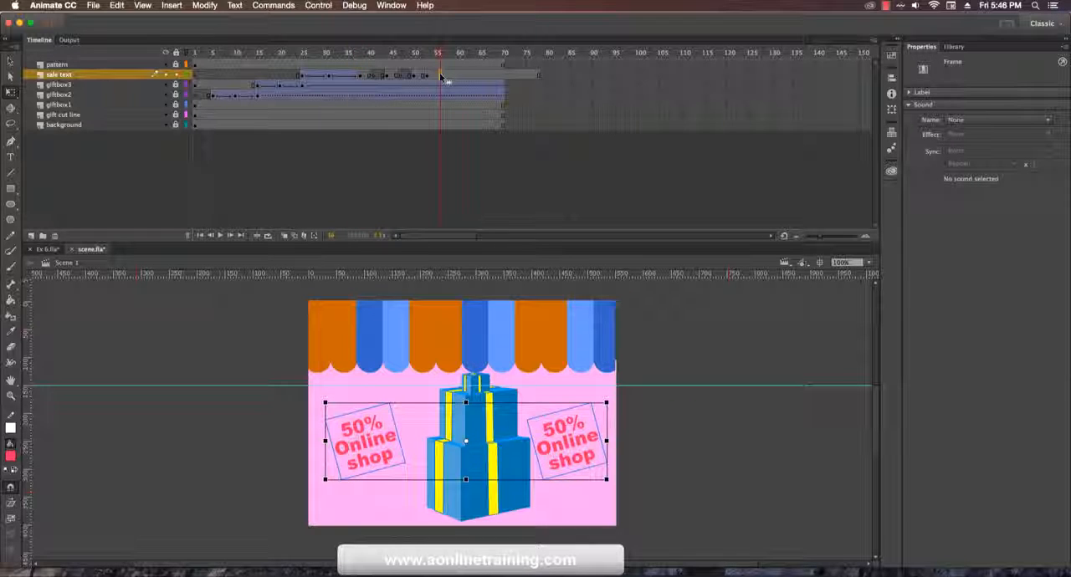
{"action": "key", "text": "F6"}
{"action": "left_click", "coordinate": [428, 76]}
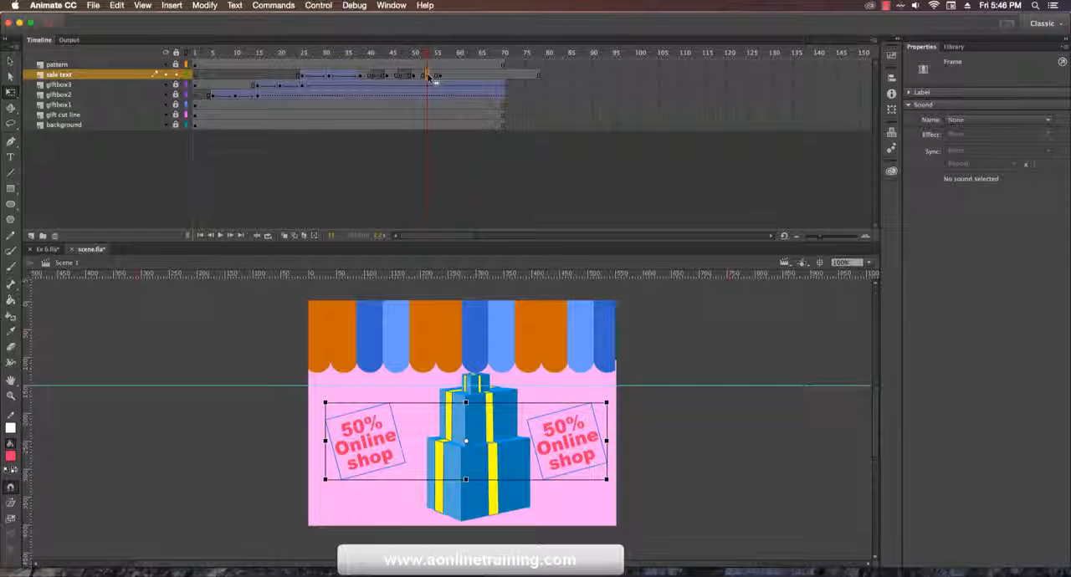
{"action": "key", "text": "Delete"}
Step: Trim the excess frames from the sale text layer so it ends at frame 70 like the other layers
{"action": "left_click", "coordinate": [503, 77]}
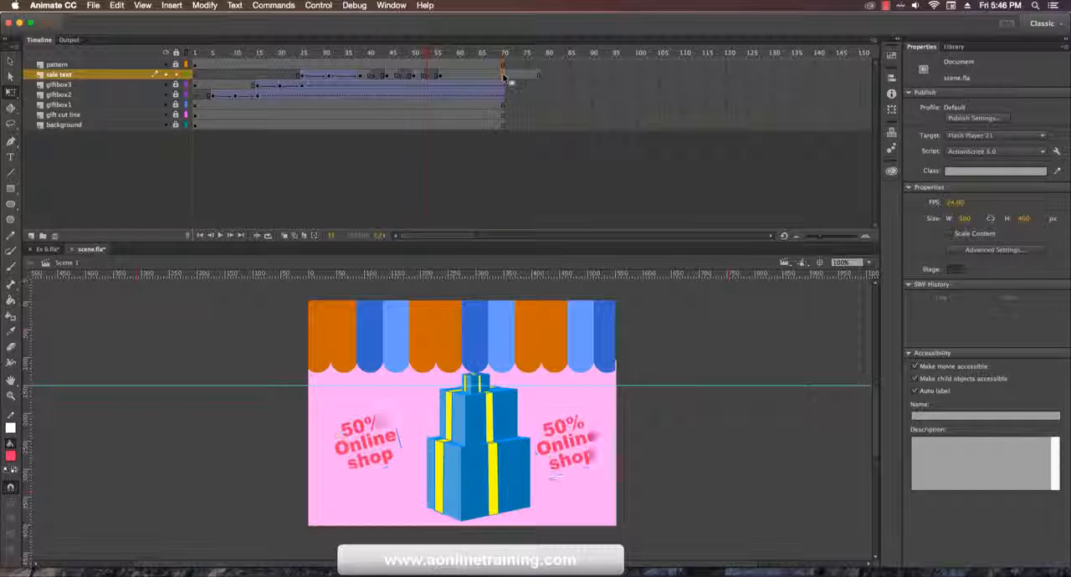
{"action": "left_click", "coordinate": [503, 76]}
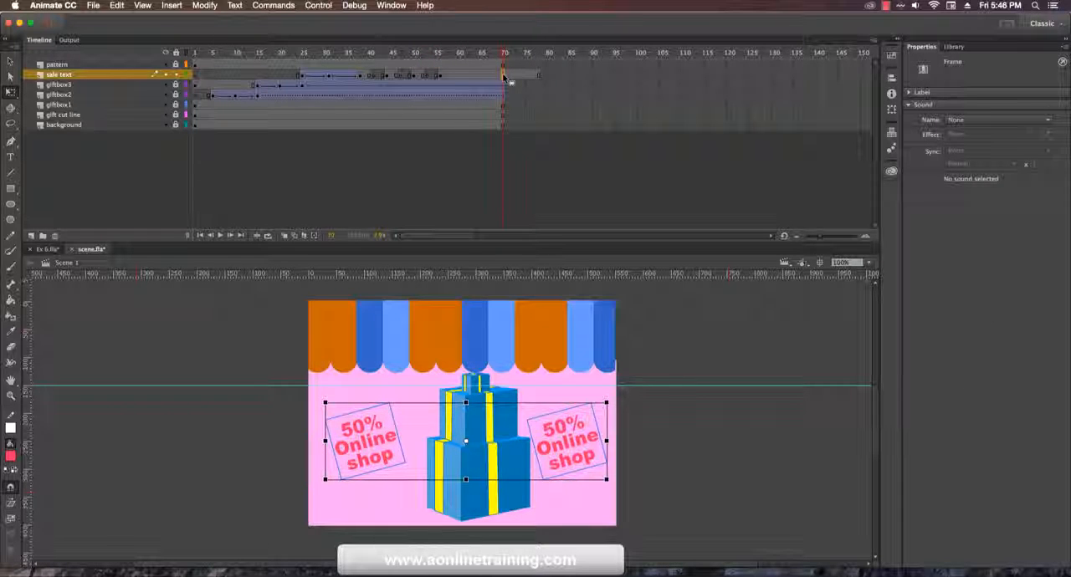
{"action": "left_click", "coordinate": [507, 78]}
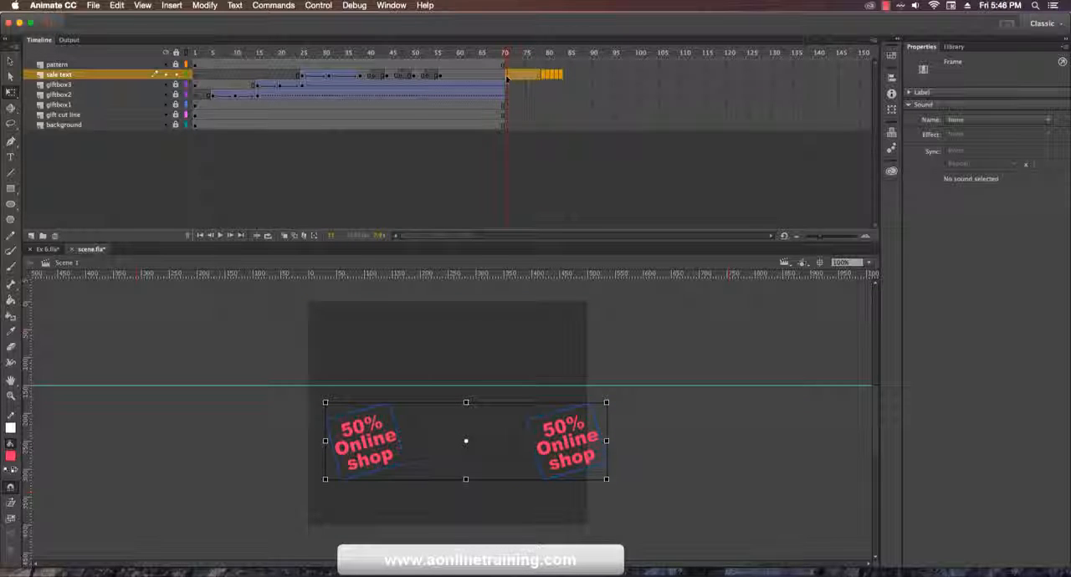
{"action": "key", "text": "shift+F5"}
{"action": "key", "text": "super+z"}
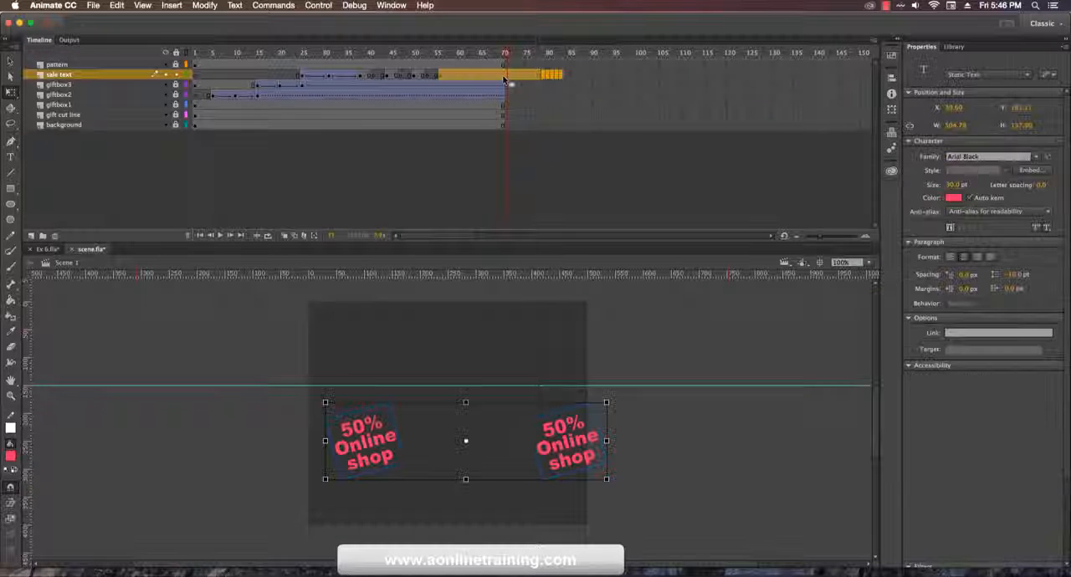
{"action": "left_click", "coordinate": [539, 77]}
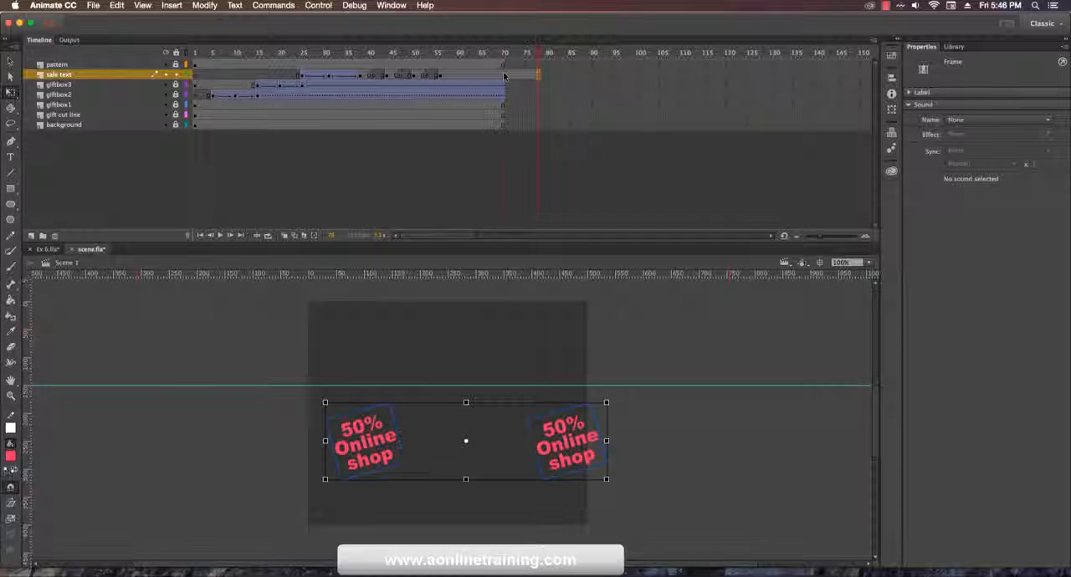
{"action": "left_click", "coordinate": [505, 77]}
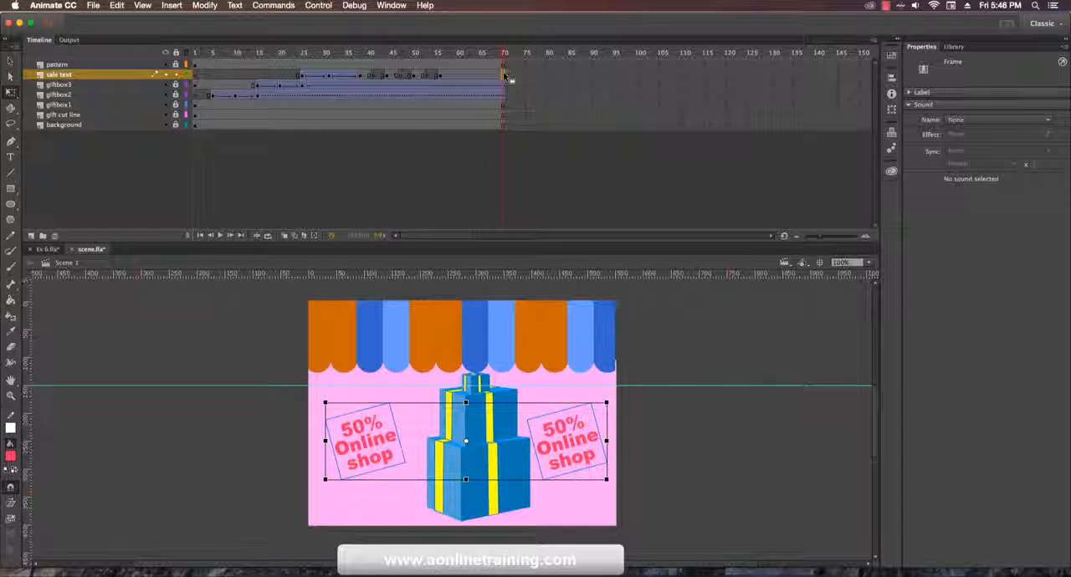
Step: Play the animation from frame 1, and test the movie in a preview window before closing it
{"action": "left_click_drag", "start_coordinate": [502, 67], "coordinate": [186, 67]}
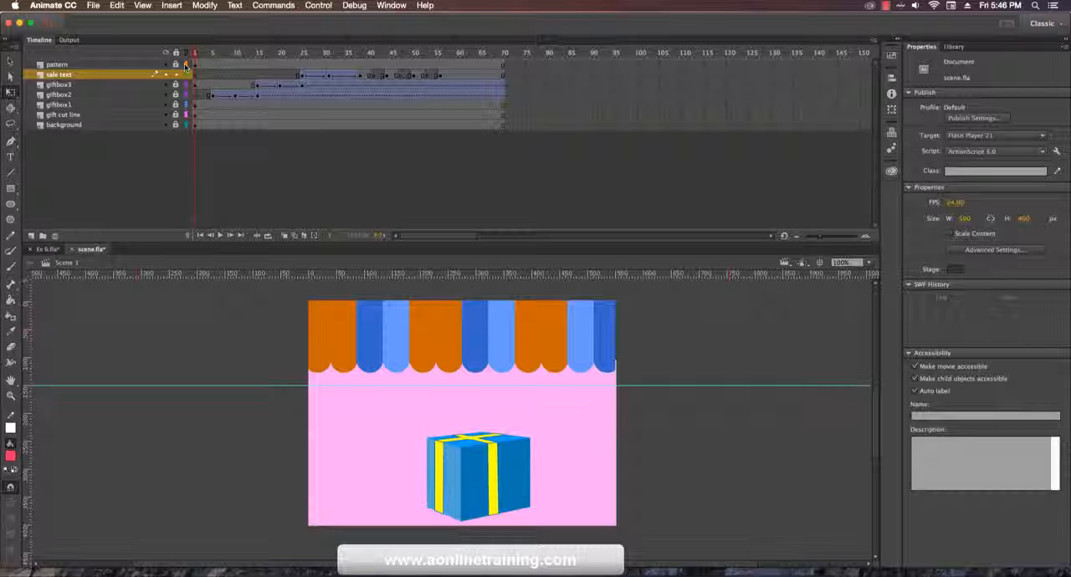
{"action": "key", "text": "Return"}
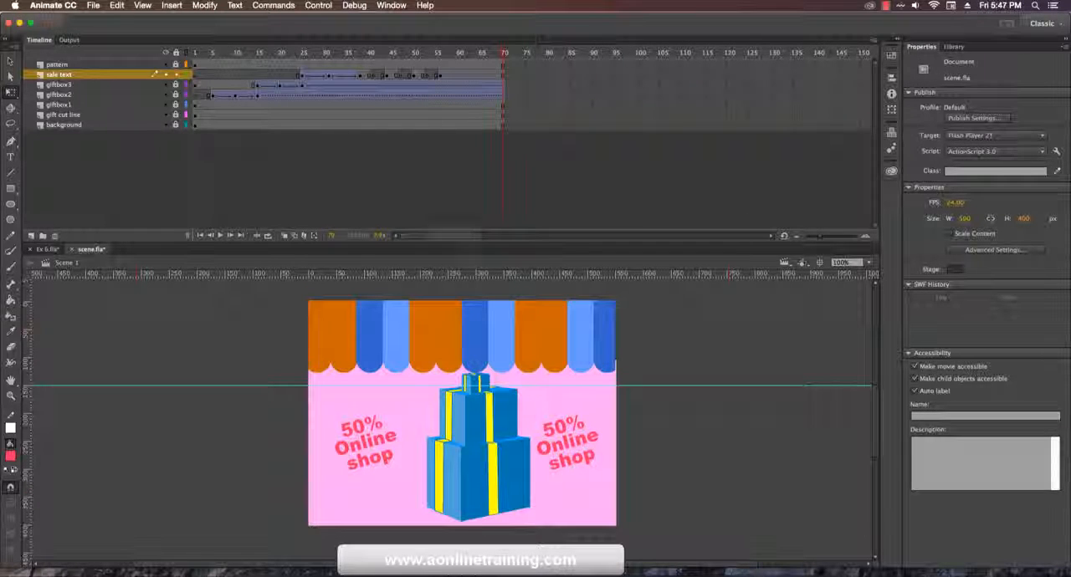
{"action": "left_click", "coordinate": [318, 5]}
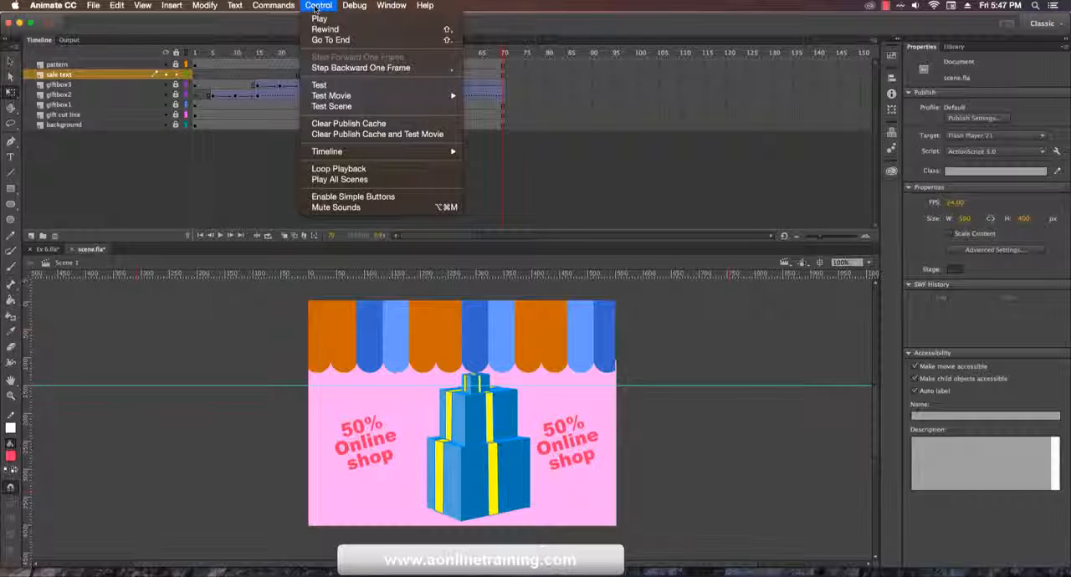
{"action": "left_click", "coordinate": [342, 85]}
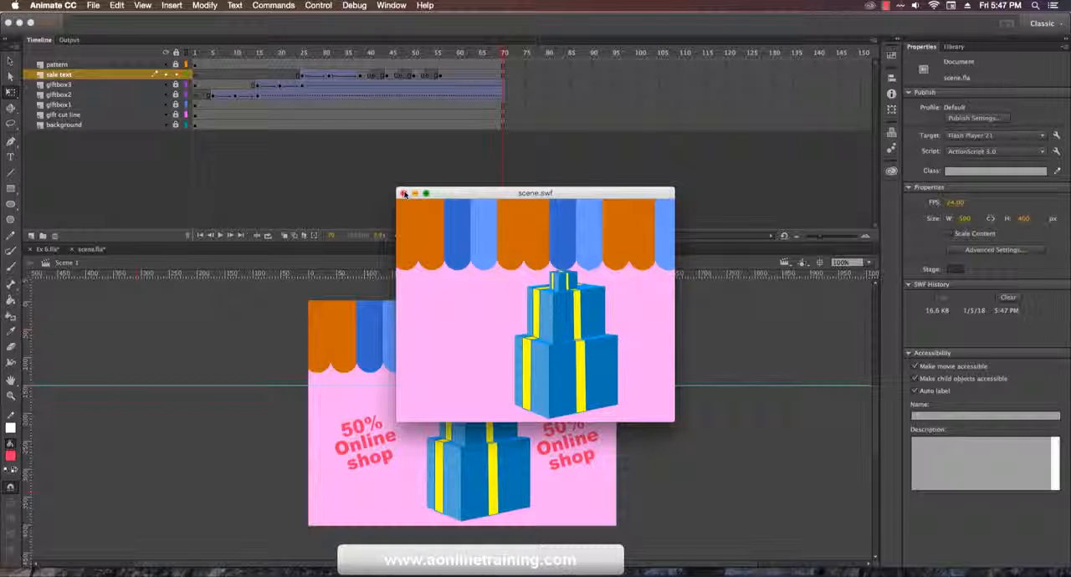
{"action": "left_click", "coordinate": [402, 194]}
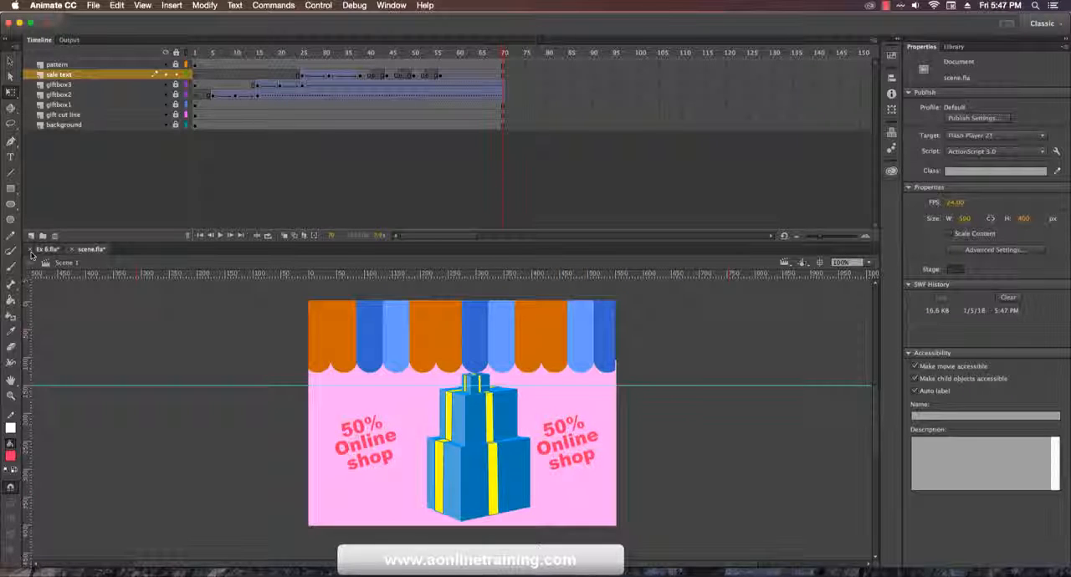
Step: Close Ex 6.fla without saving its changes
{"action": "left_click", "coordinate": [31, 249]}
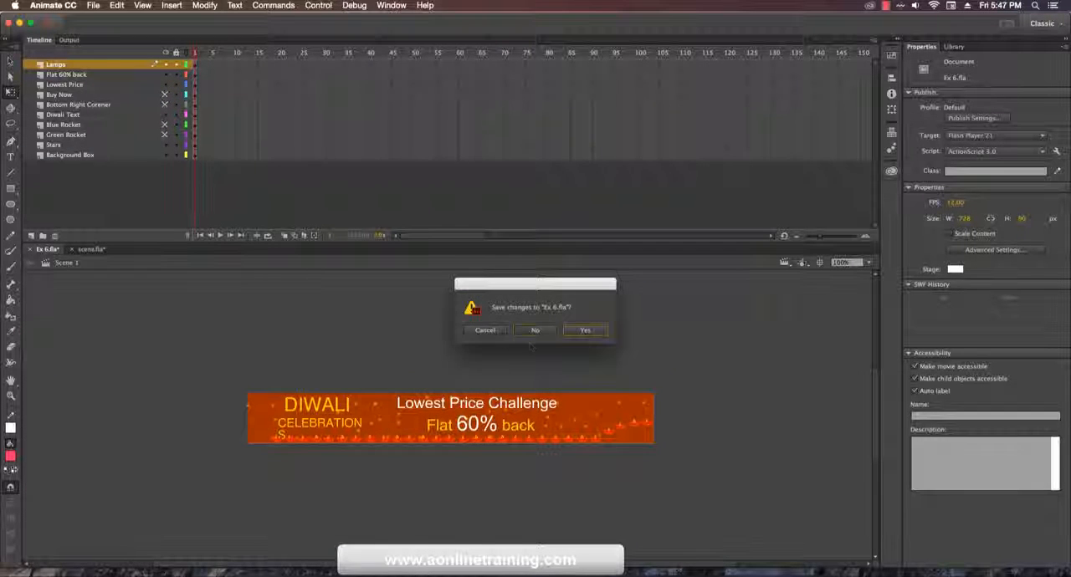
{"action": "left_click", "coordinate": [535, 331]}
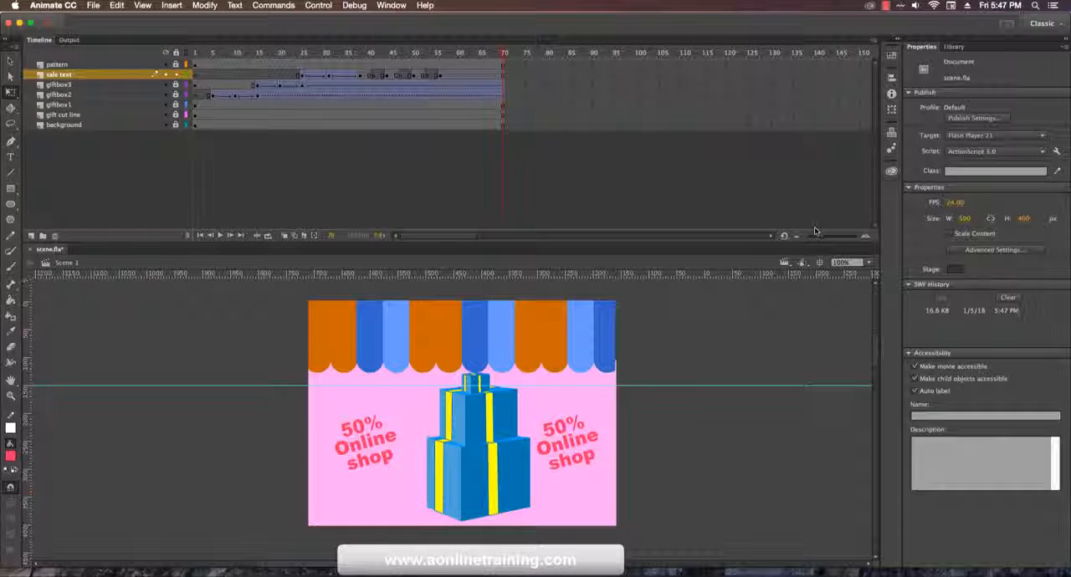
Step: Show the list of scenes and delete Scene 2 from scene.fla
{"action": "left_click", "coordinate": [390, 6]}
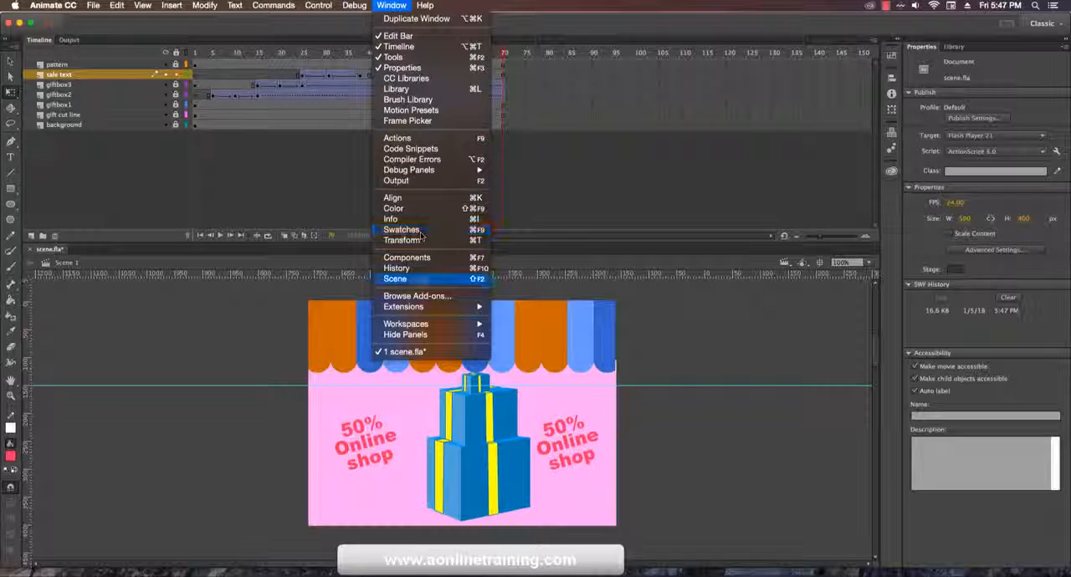
{"action": "left_click", "coordinate": [423, 280]}
{"action": "left_click_drag", "start_coordinate": [527, 256], "coordinate": [738, 239]}
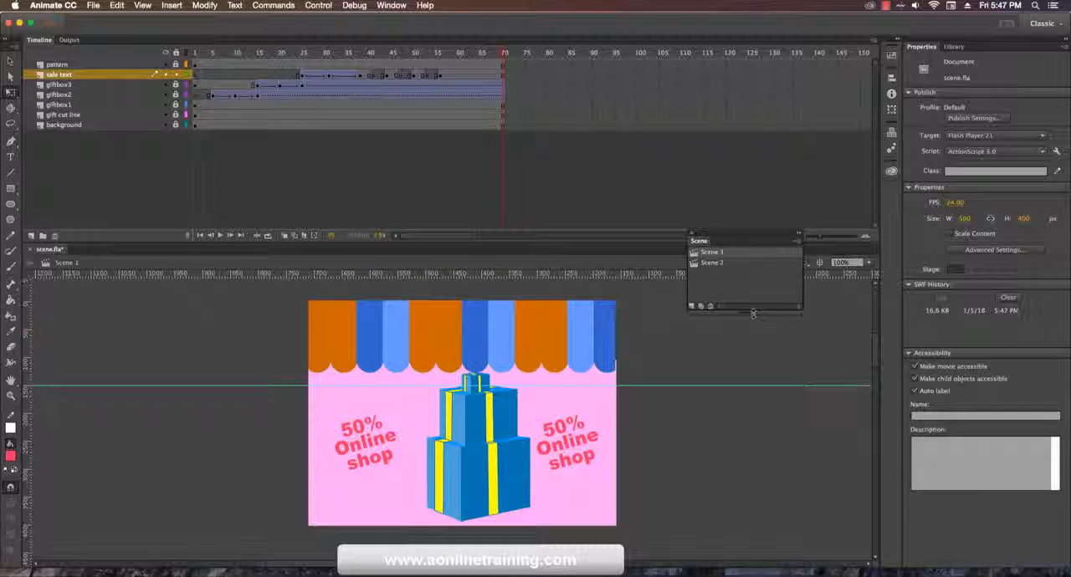
{"action": "left_click_drag", "start_coordinate": [797, 316], "coordinate": [748, 326]}
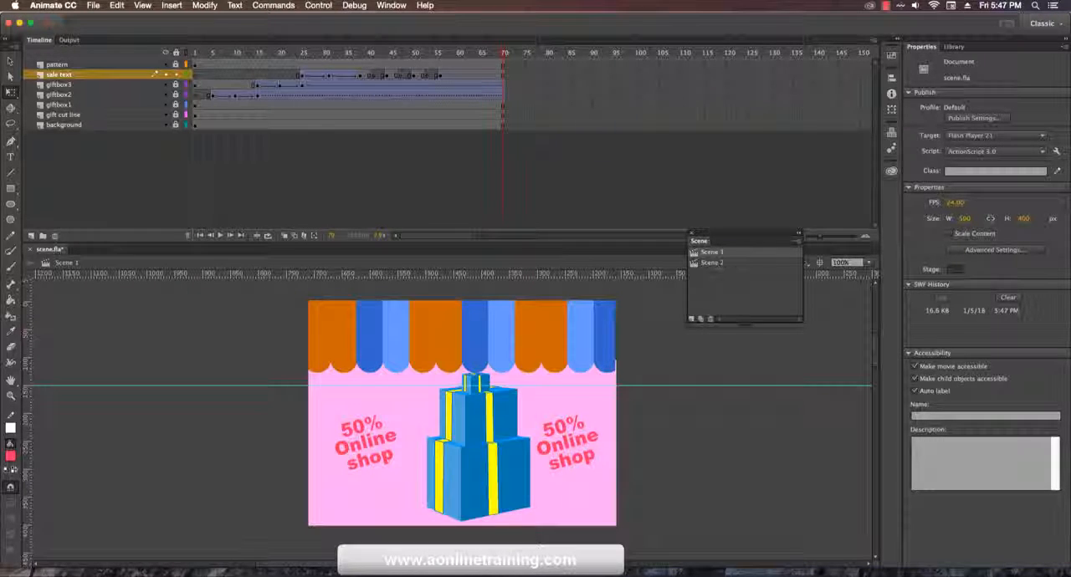
{"action": "left_click", "coordinate": [713, 262]}
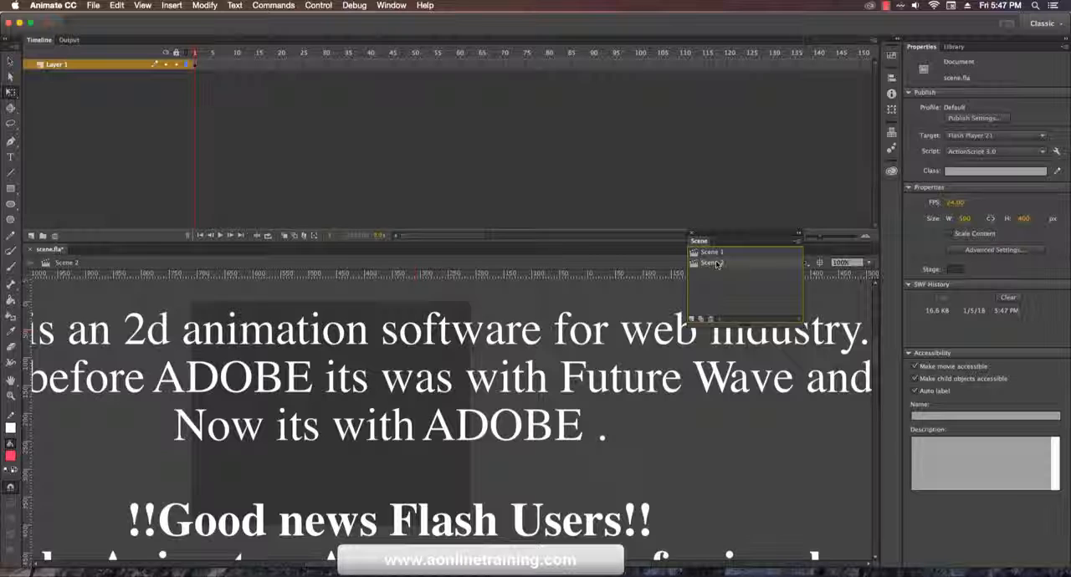
{"action": "left_click", "coordinate": [710, 319]}
{"action": "left_click", "coordinate": [635, 328]}
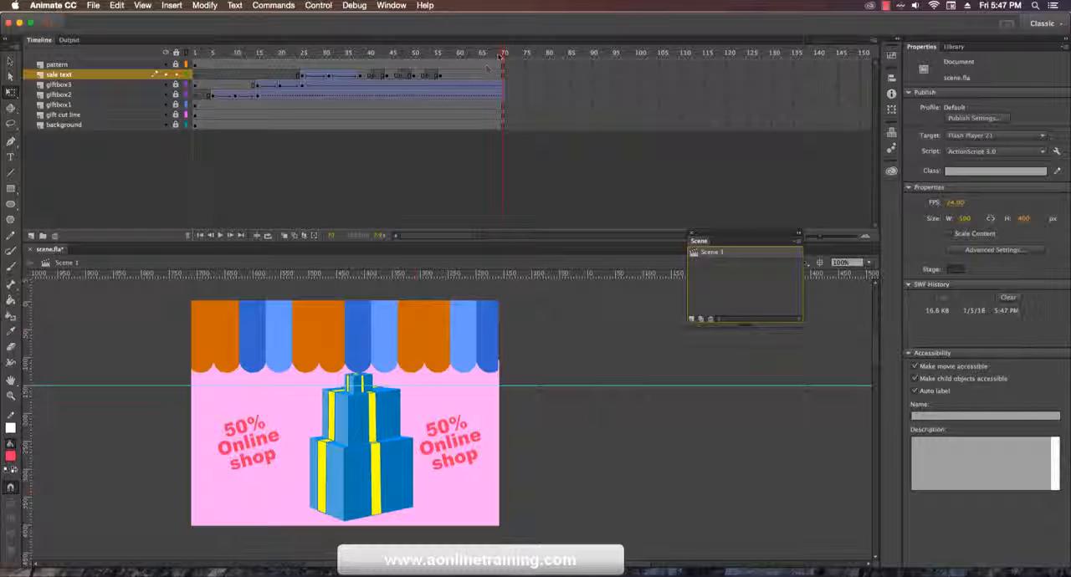
Step: Scrub the timeline back to about frame 53, test the movie again and close the preview
{"action": "left_click_drag", "start_coordinate": [500, 55], "coordinate": [428, 81]}
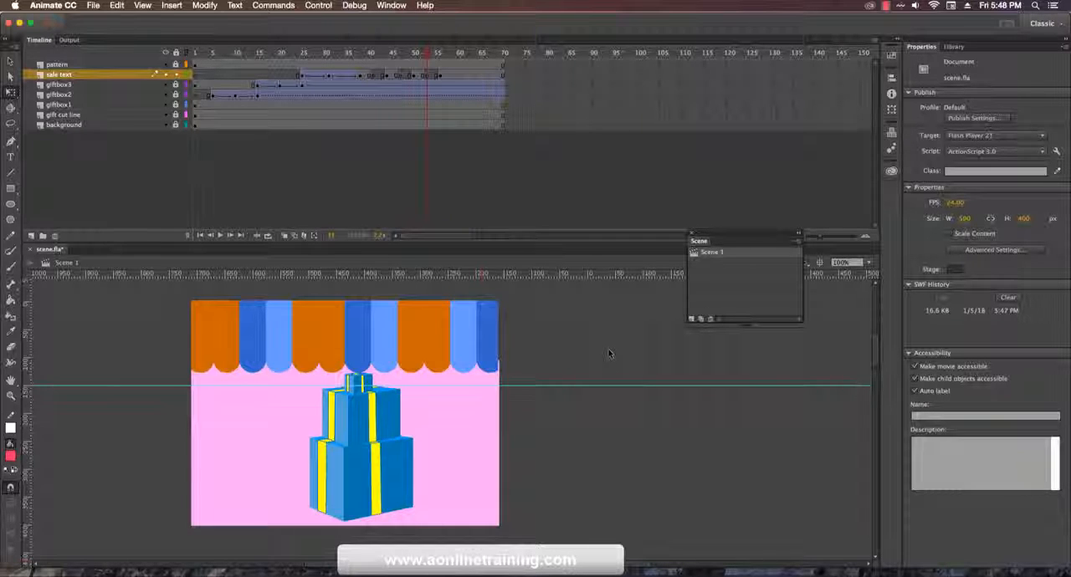
{"action": "key", "text": "super+Return"}
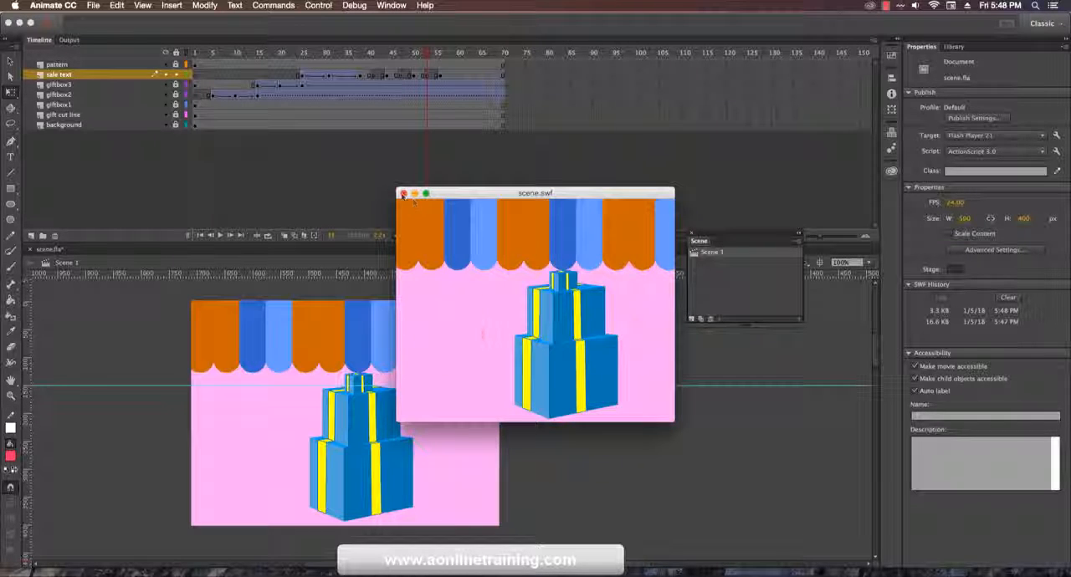
{"action": "key", "text": "super+w"}
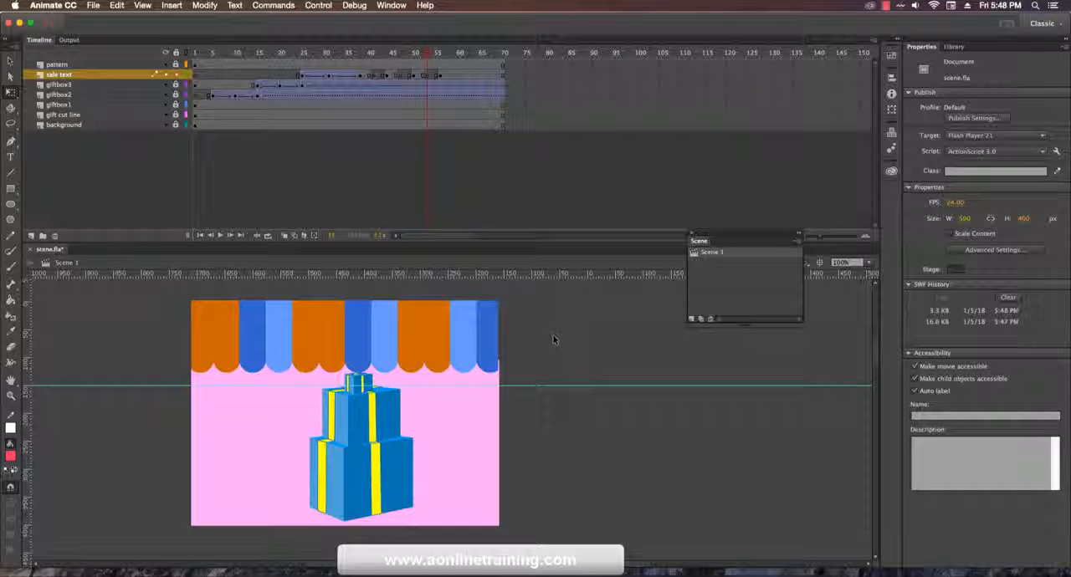
Step: Unlock all layers, try moving the selected banner artwork away from the stage, and undo the move
{"action": "left_click", "coordinate": [177, 53]}
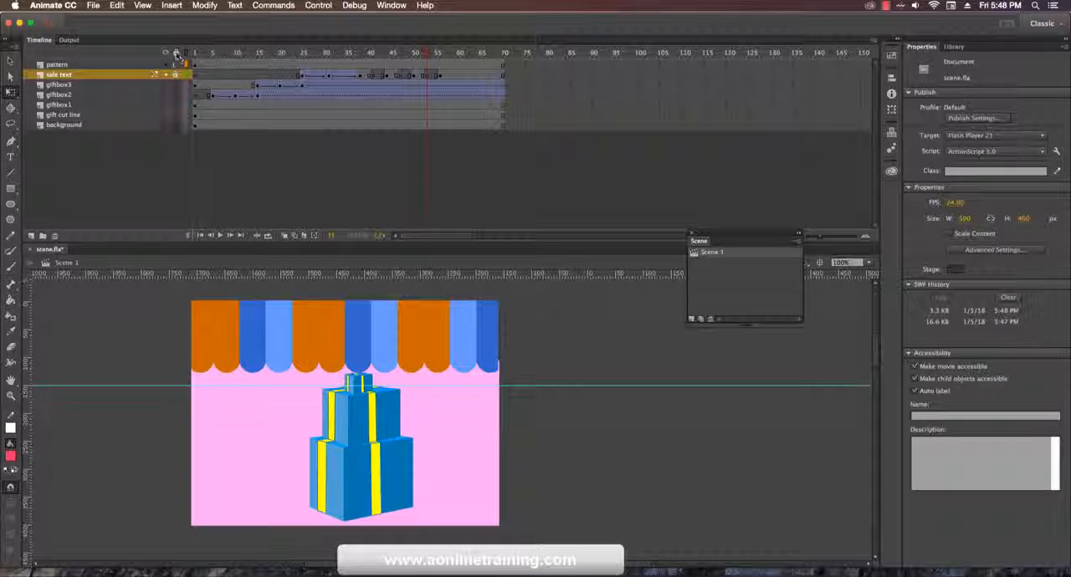
{"action": "left_click_drag", "start_coordinate": [228, 502], "coordinate": [123, 556]}
{"action": "left_click_drag", "start_coordinate": [276, 464], "coordinate": [620, 498]}
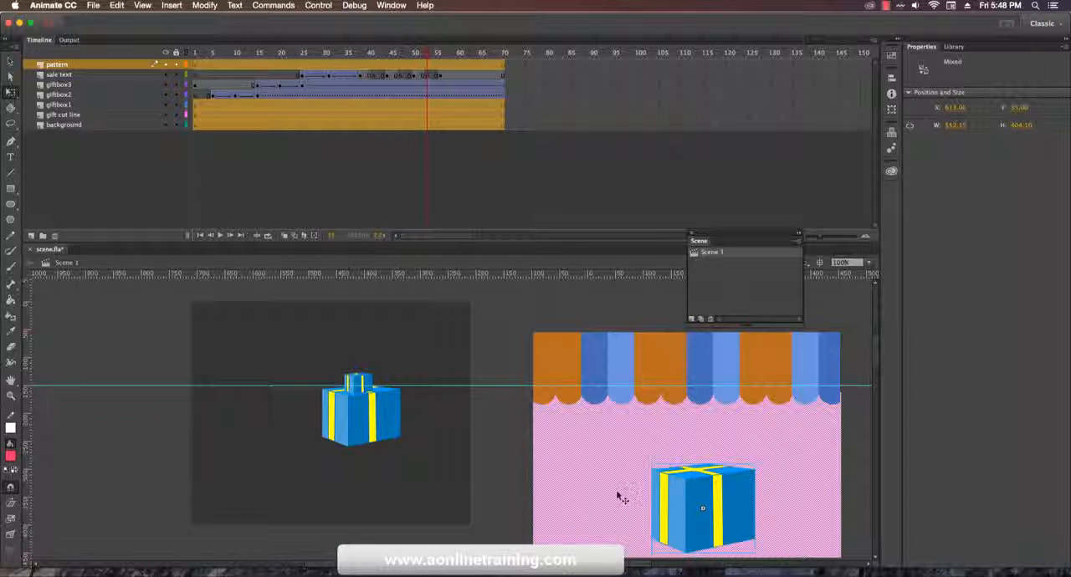
{"action": "key", "text": "super+z"}
{"action": "left_click", "coordinate": [618, 495]}
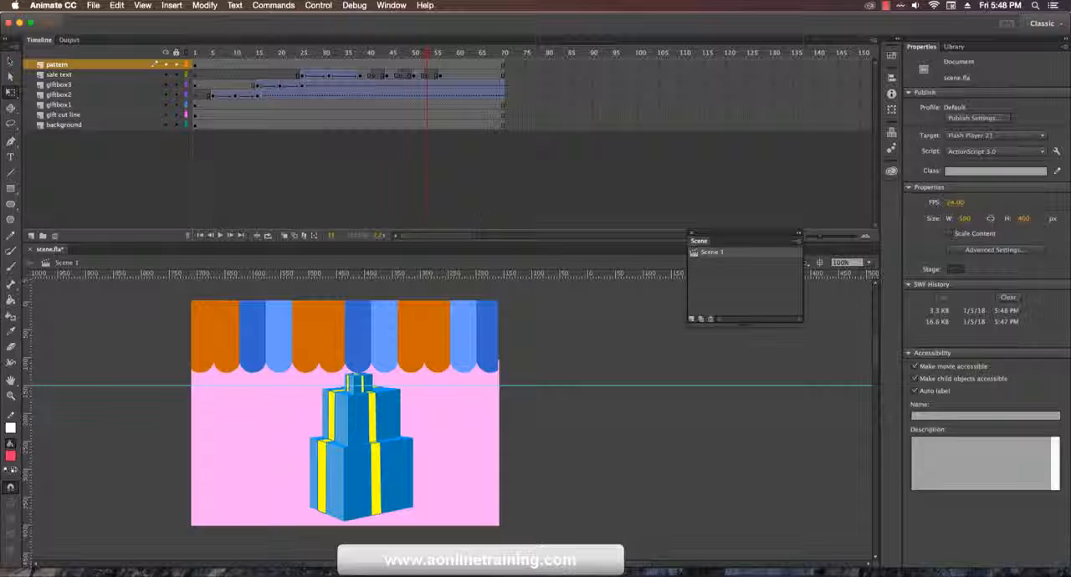
Step: Narrow the pink background shape to about 500 px wide, keeping its left edge in place
{"action": "left_click", "coordinate": [481, 415]}
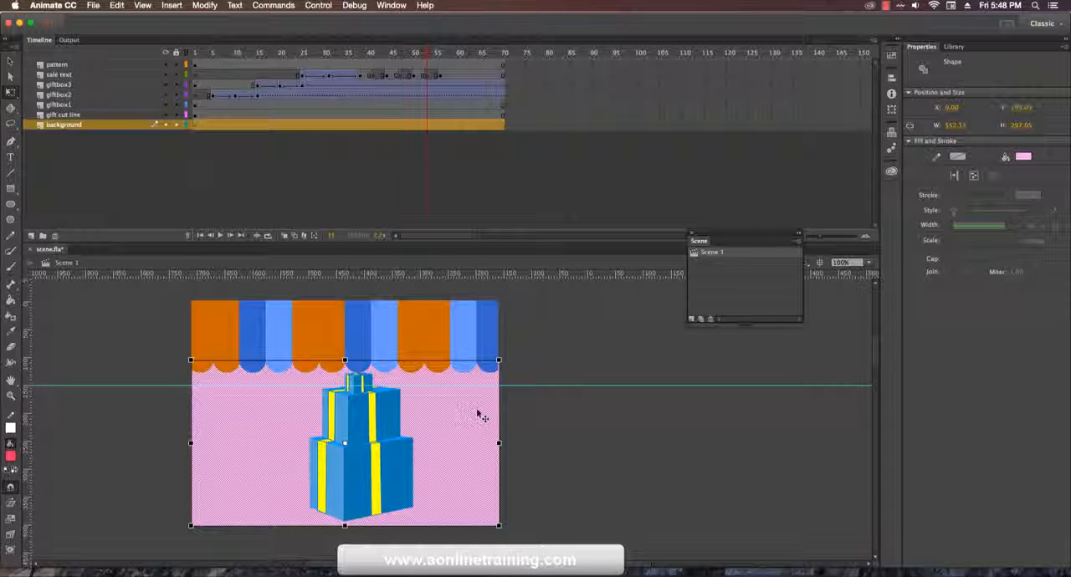
{"action": "left_click_drag", "start_coordinate": [190, 360], "coordinate": [231, 361]}
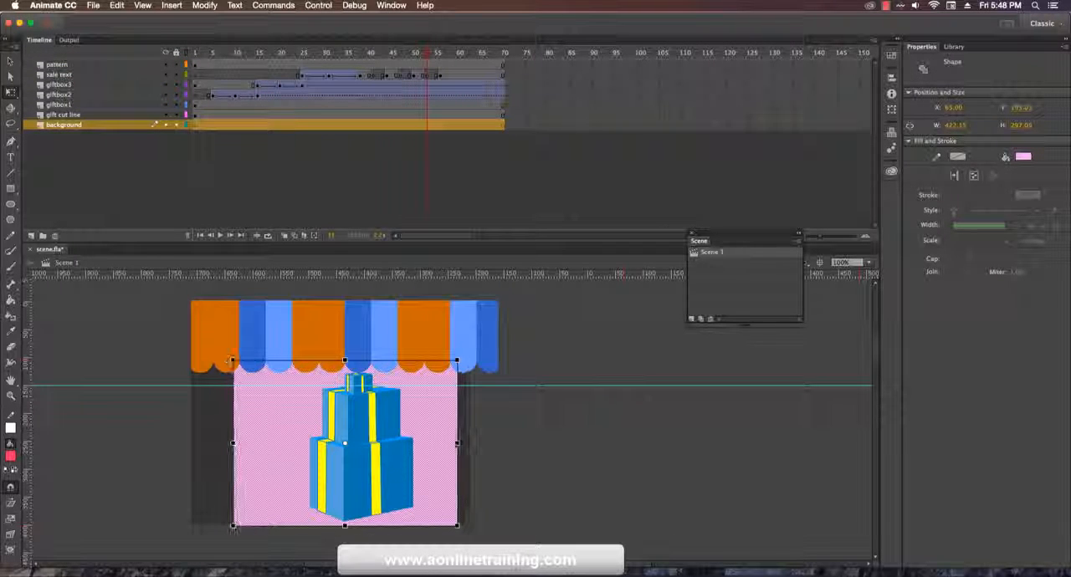
{"action": "key", "text": "super+z"}
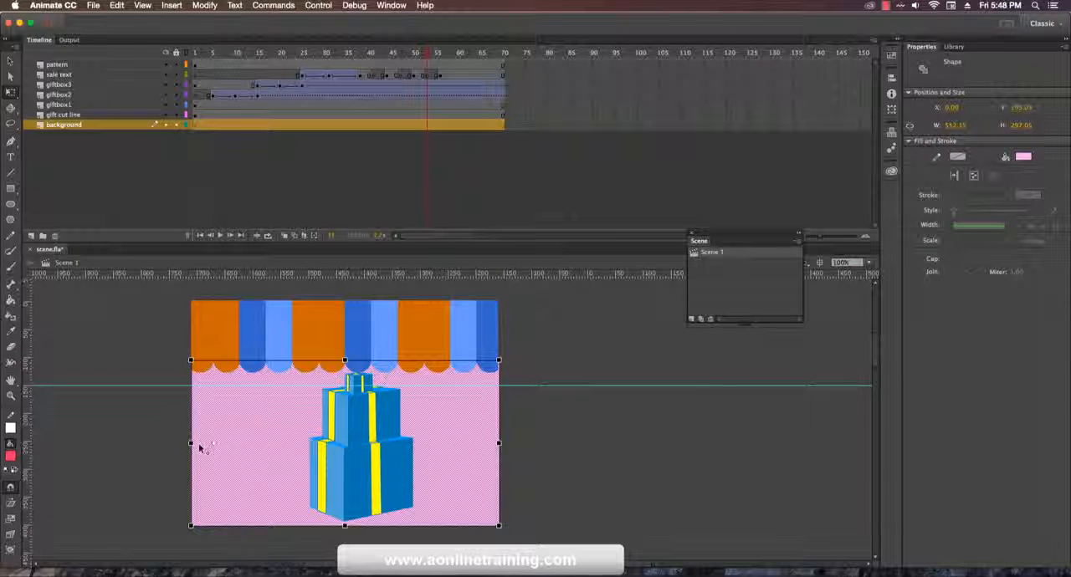
{"action": "left_click_drag", "start_coordinate": [499, 443], "coordinate": [474, 446]}
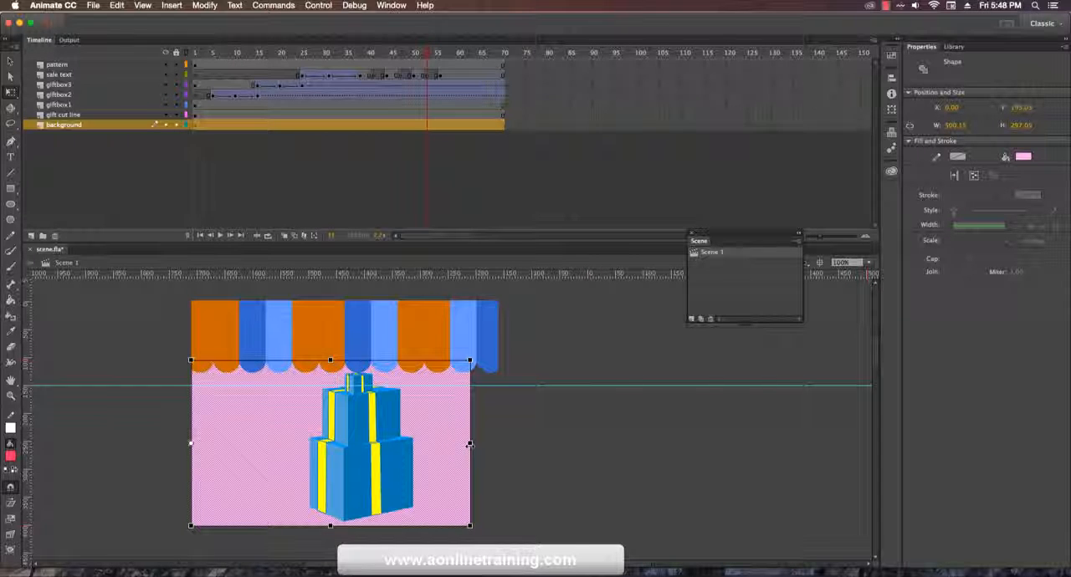
{"action": "left_click", "coordinate": [525, 336]}
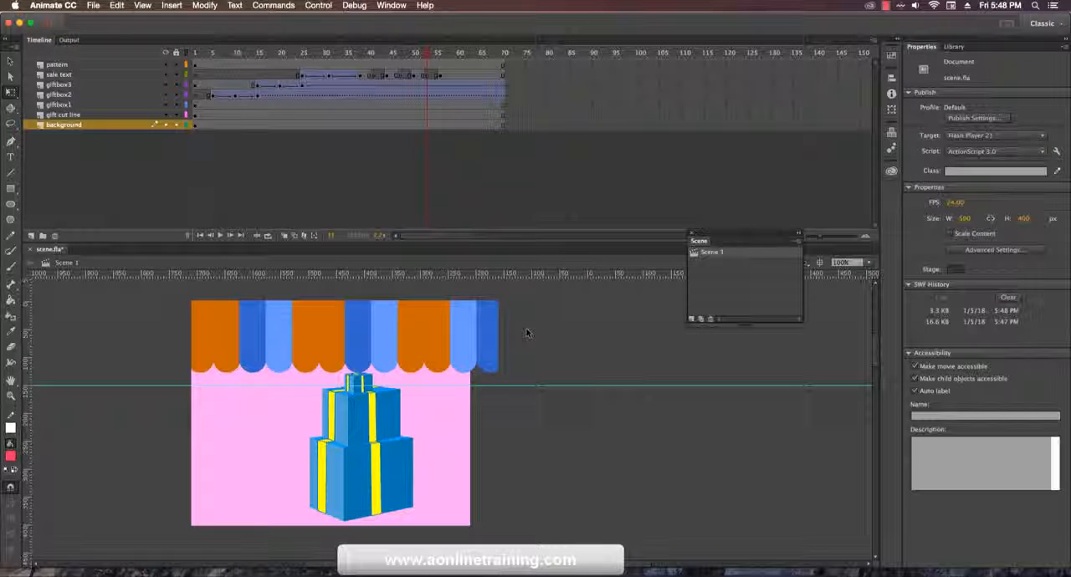
Step: Scale down the pair of "50% Online shop" texts at frame 38 of the sale text layer to about 459 px wide
{"action": "left_click_drag", "start_coordinate": [428, 65], "coordinate": [467, 62]}
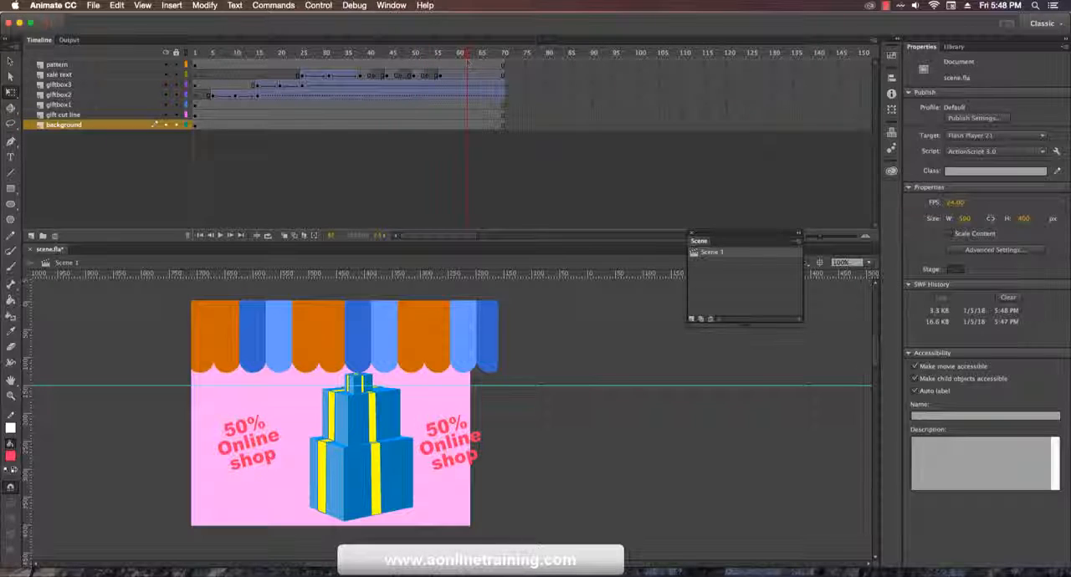
{"action": "left_click", "coordinate": [370, 77]}
{"action": "left_click", "coordinate": [358, 76]}
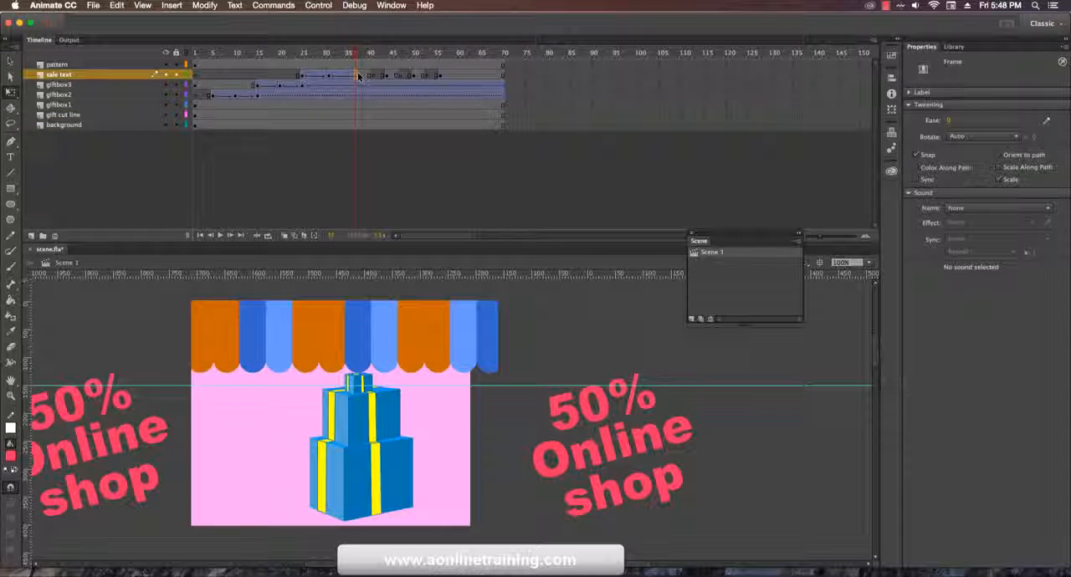
{"action": "left_click", "coordinate": [361, 75]}
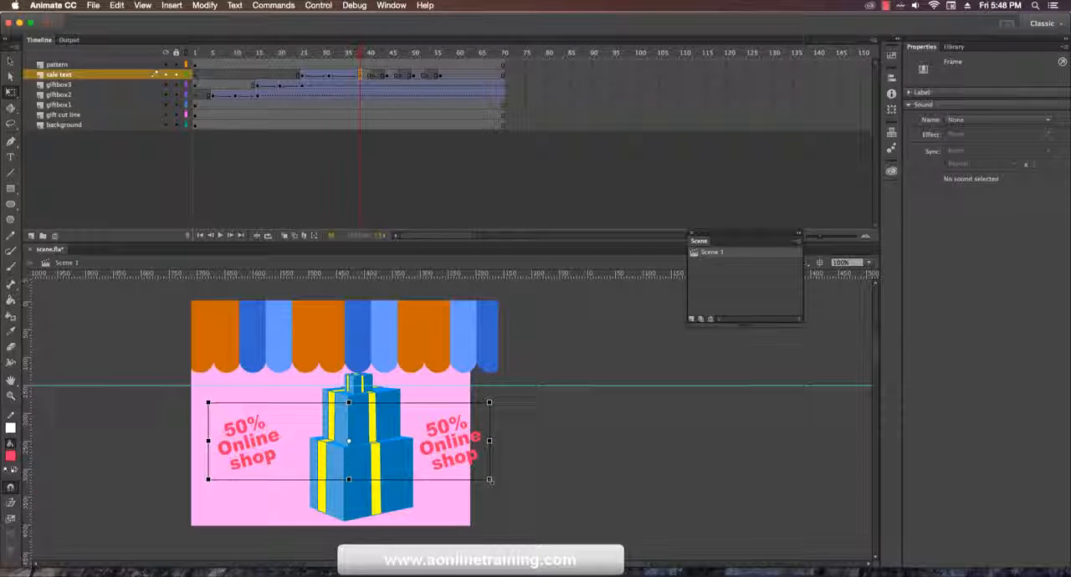
{"action": "left_click_drag", "start_coordinate": [491, 481], "coordinate": [476, 478]}
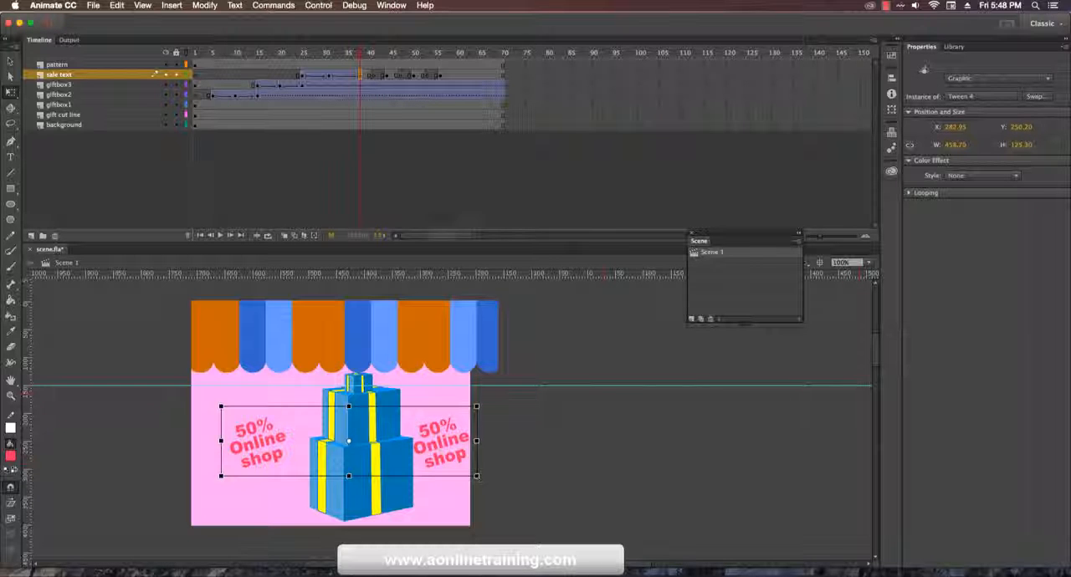
Step: Scale the "50% Online shop" texts at sale text keyframes 44 and 50 to about 460 px and 459 px wide
{"action": "left_click", "coordinate": [388, 76]}
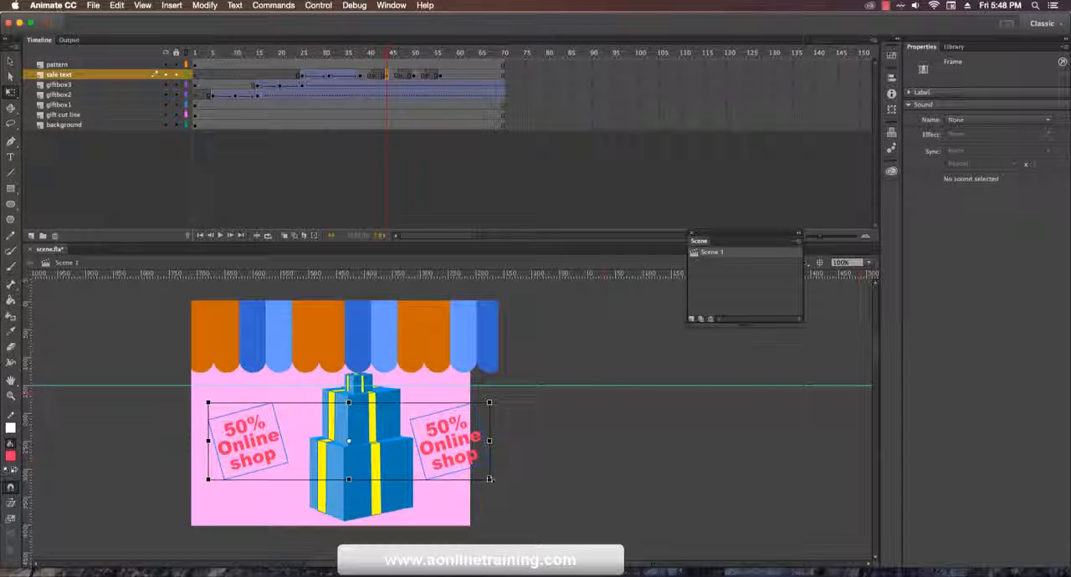
{"action": "left_click_drag", "start_coordinate": [489, 478], "coordinate": [477, 475]}
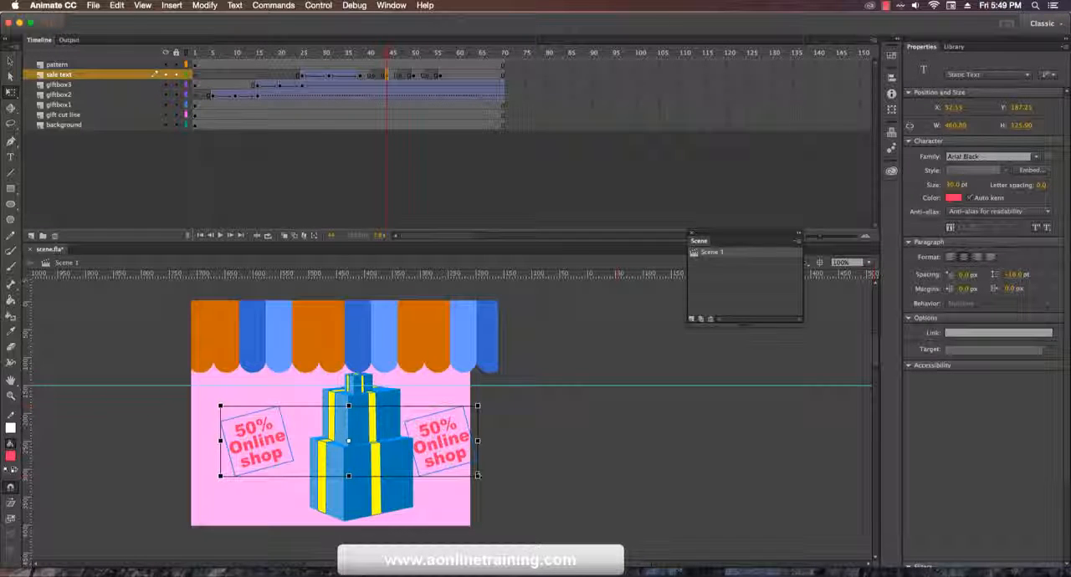
{"action": "left_click", "coordinate": [414, 75]}
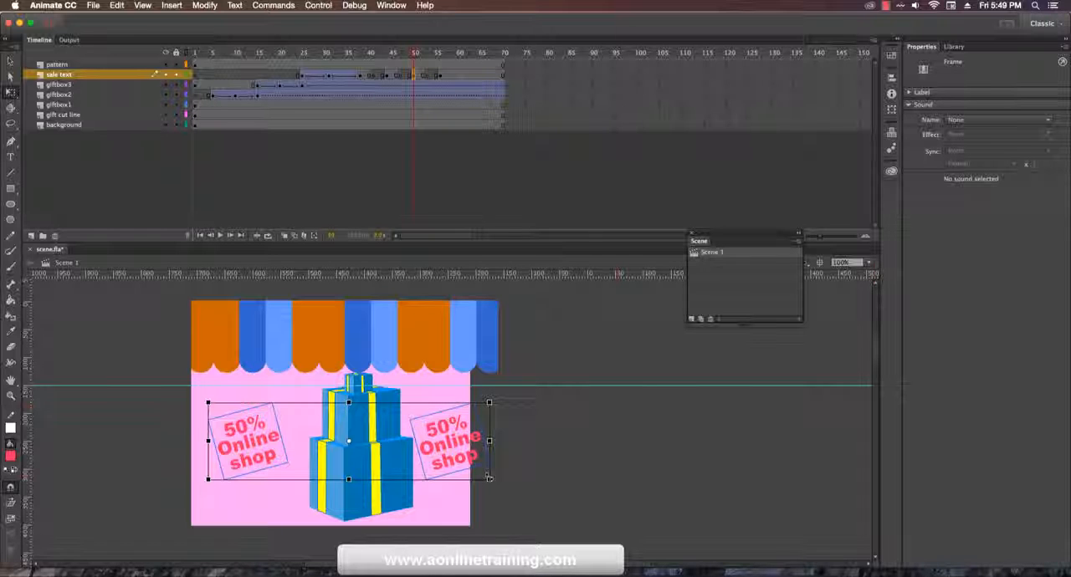
{"action": "left_click_drag", "start_coordinate": [490, 478], "coordinate": [476, 474]}
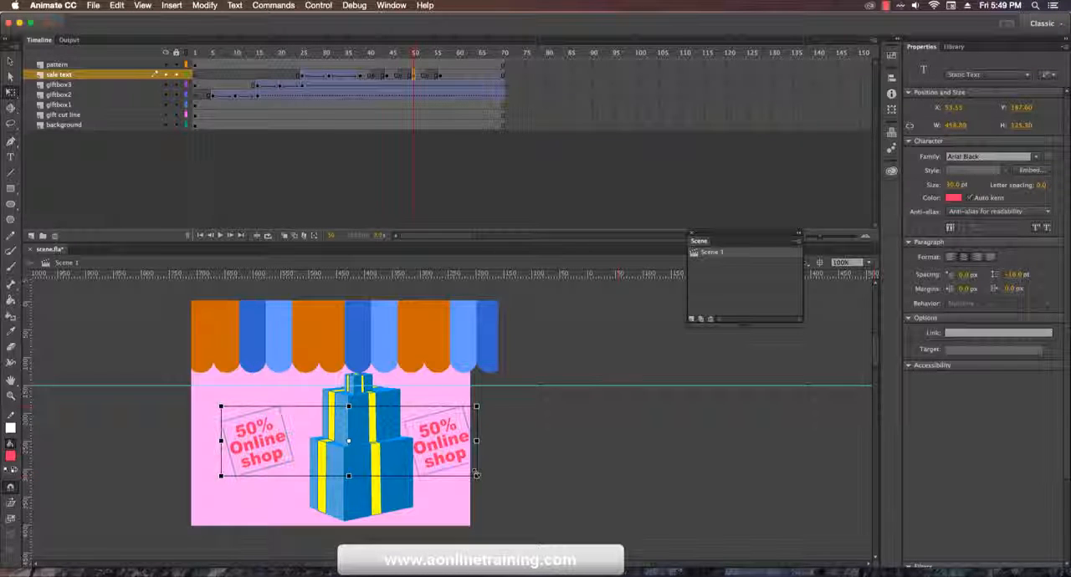
{"action": "left_click", "coordinate": [547, 447]}
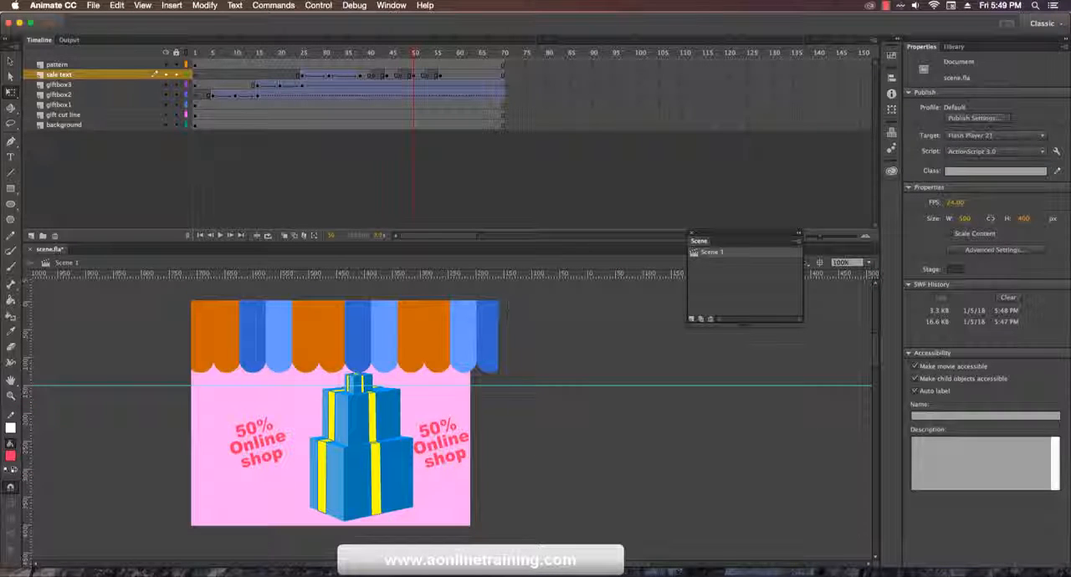
Step: Copy frames 50 to 52 of the sale text layer and paste them over its frames starting at frame 56
{"action": "left_click", "coordinate": [417, 76]}
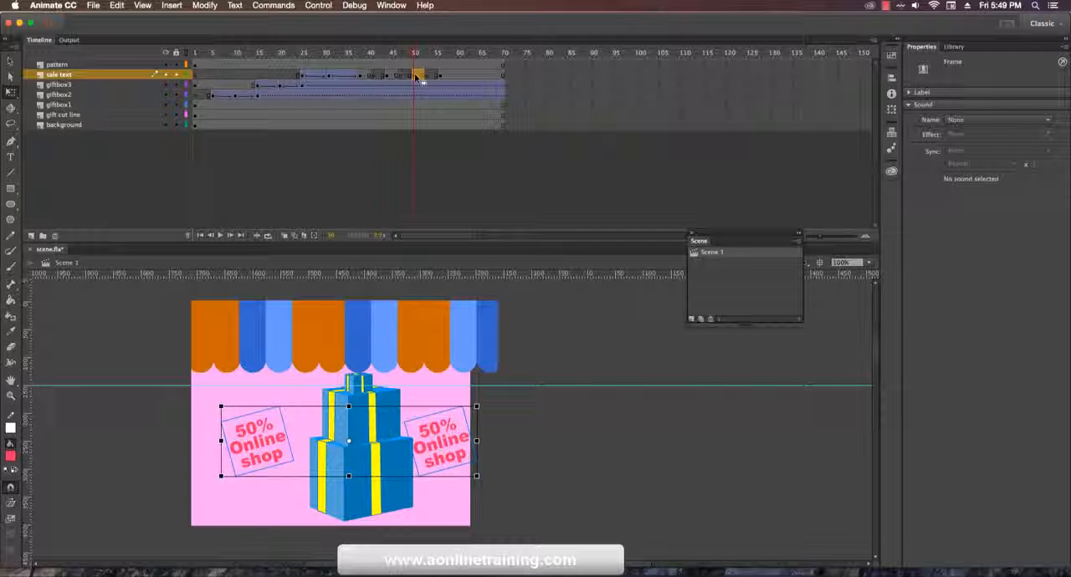
{"action": "right_click", "coordinate": [417, 76]}
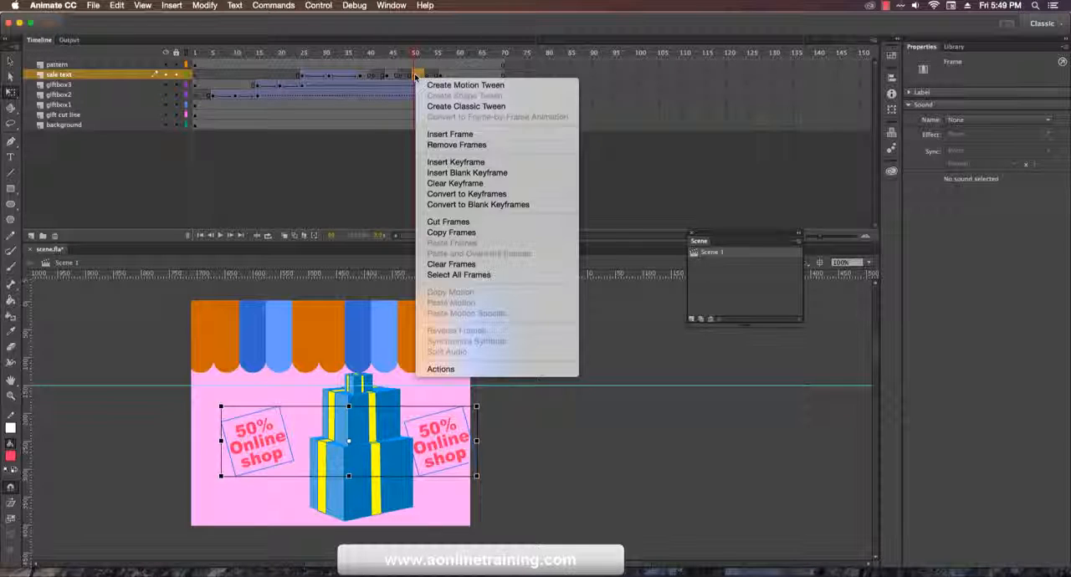
{"action": "left_click", "coordinate": [483, 233]}
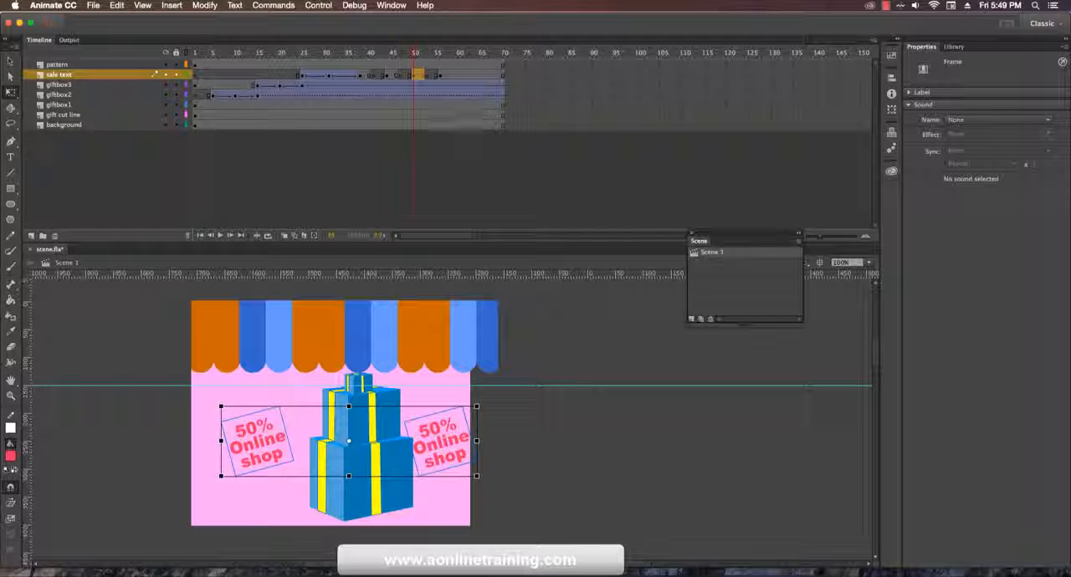
{"action": "left_click", "coordinate": [440, 76]}
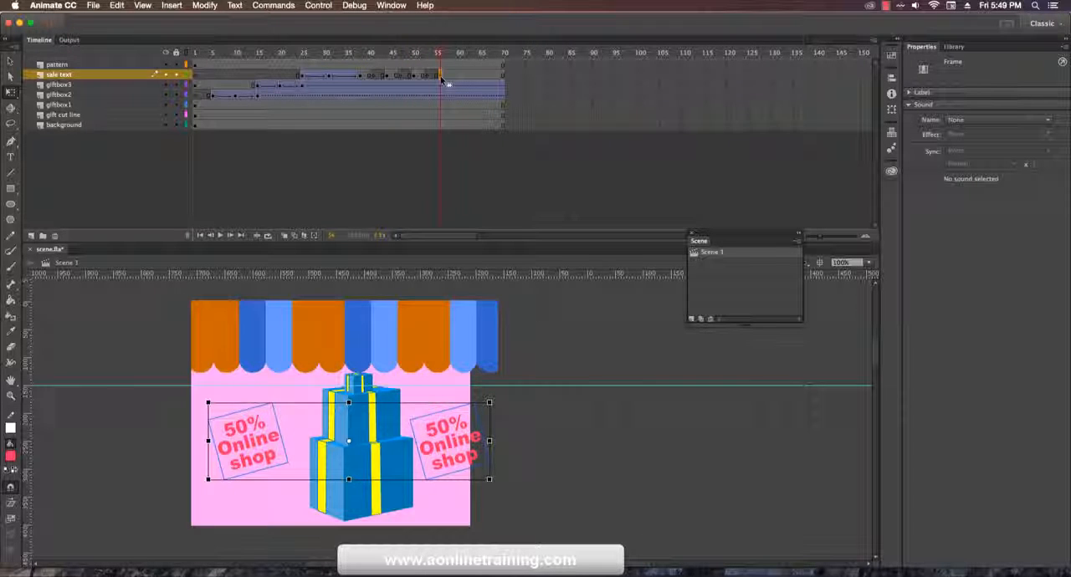
{"action": "left_click", "coordinate": [442, 78]}
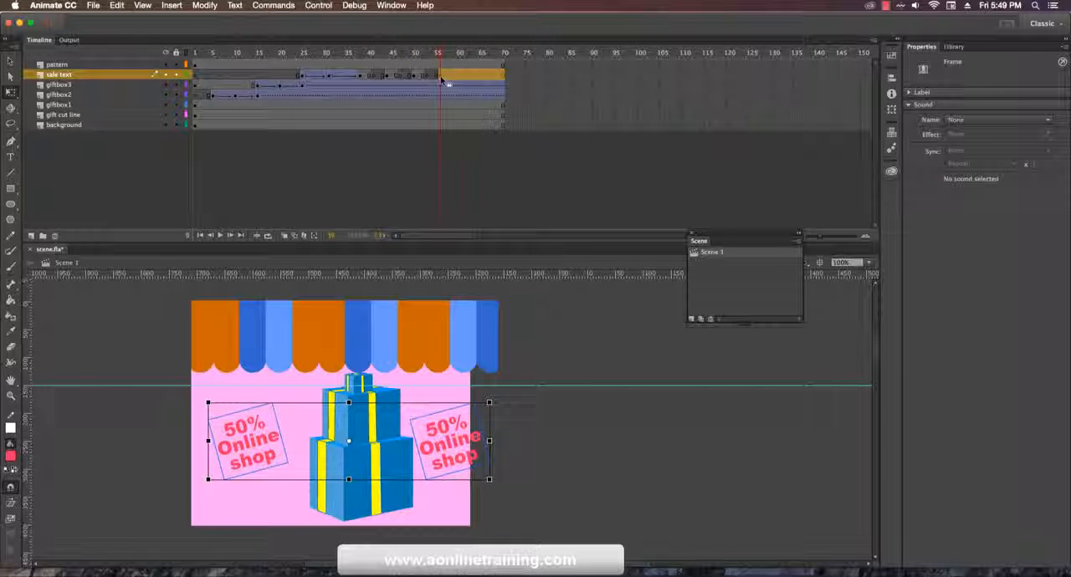
{"action": "right_click", "coordinate": [444, 79]}
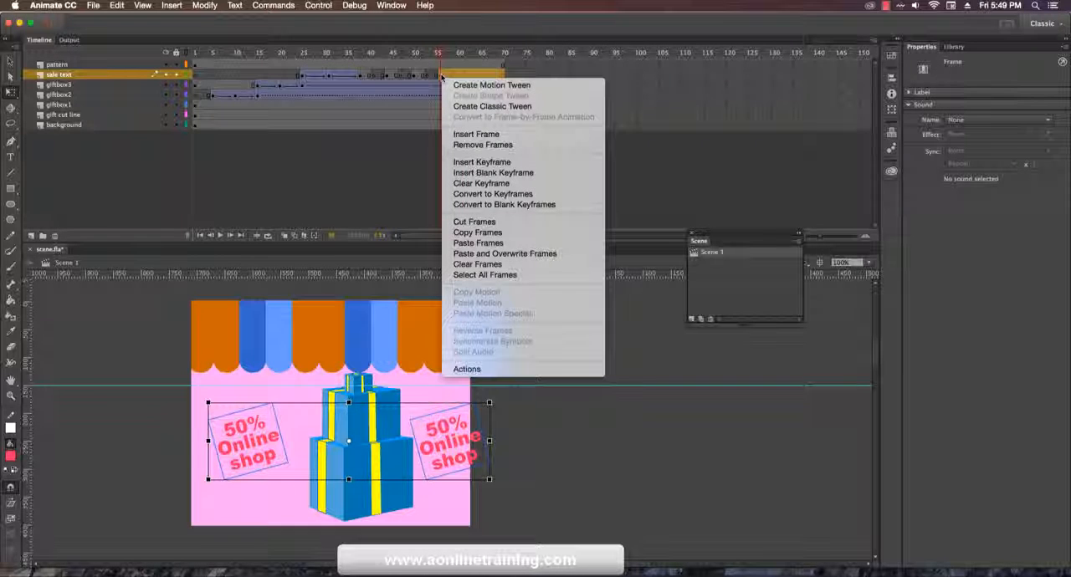
{"action": "left_click", "coordinate": [528, 255]}
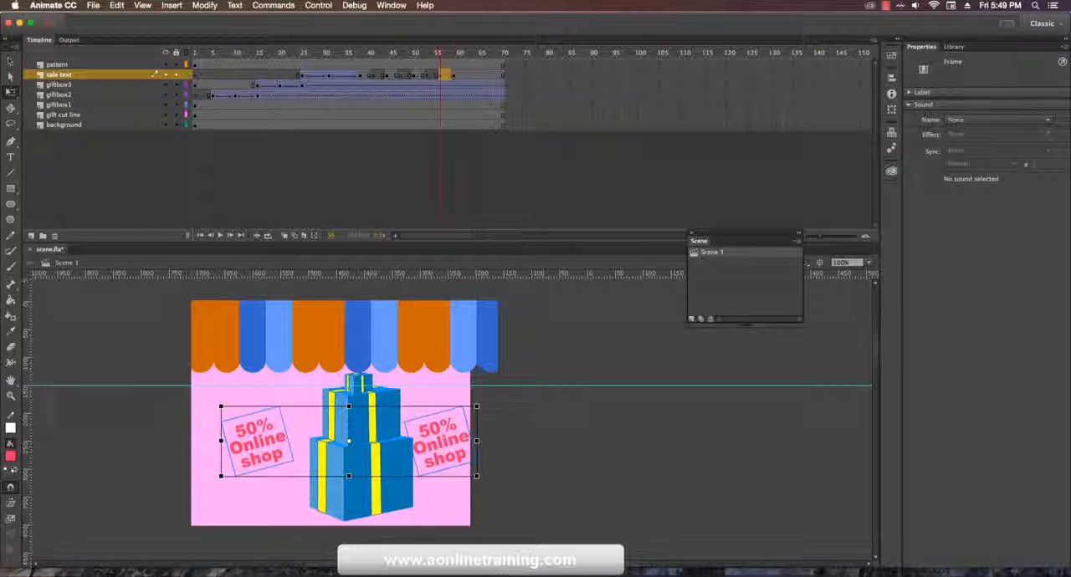
Step: Paste the copied text frames over the sale text layer starting at frame 59
{"action": "left_click", "coordinate": [456, 76]}
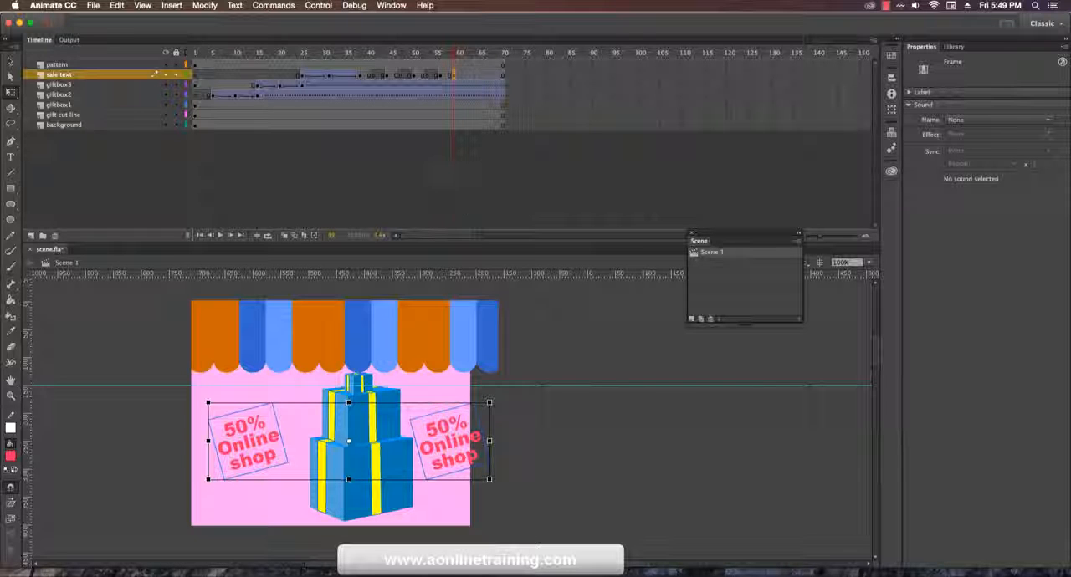
{"action": "right_click", "coordinate": [460, 84]}
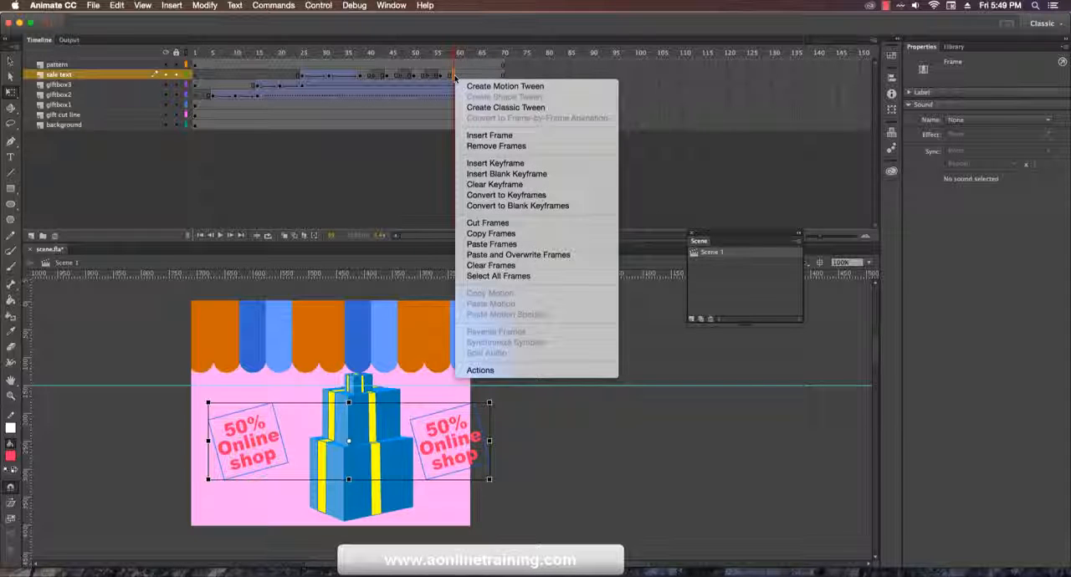
{"action": "left_click", "coordinate": [526, 255]}
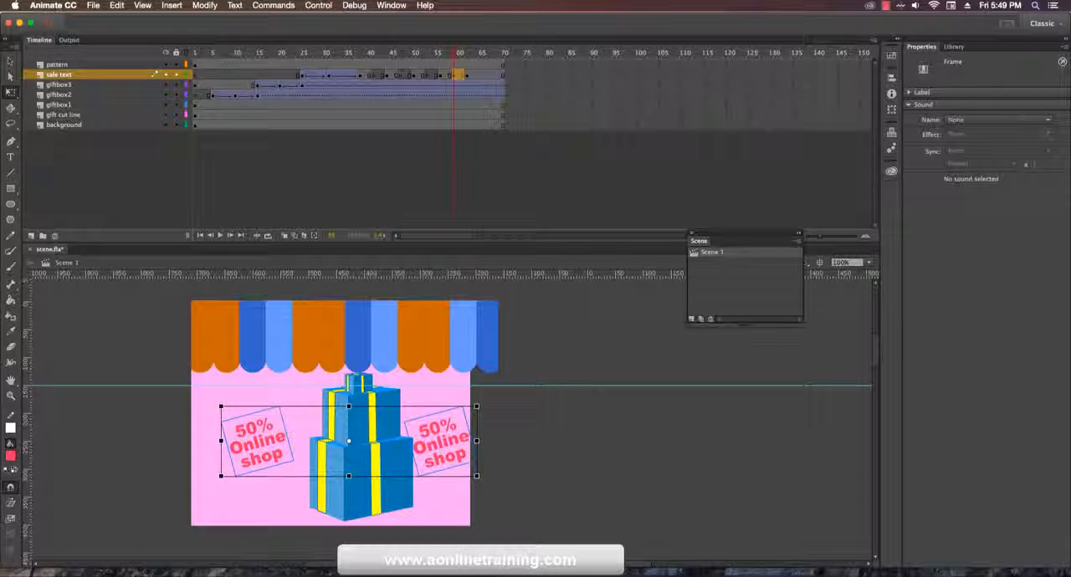
Step: Clear the sale text layer's keyframes from frame 59 through frame 70
{"action": "left_click", "coordinate": [502, 76]}
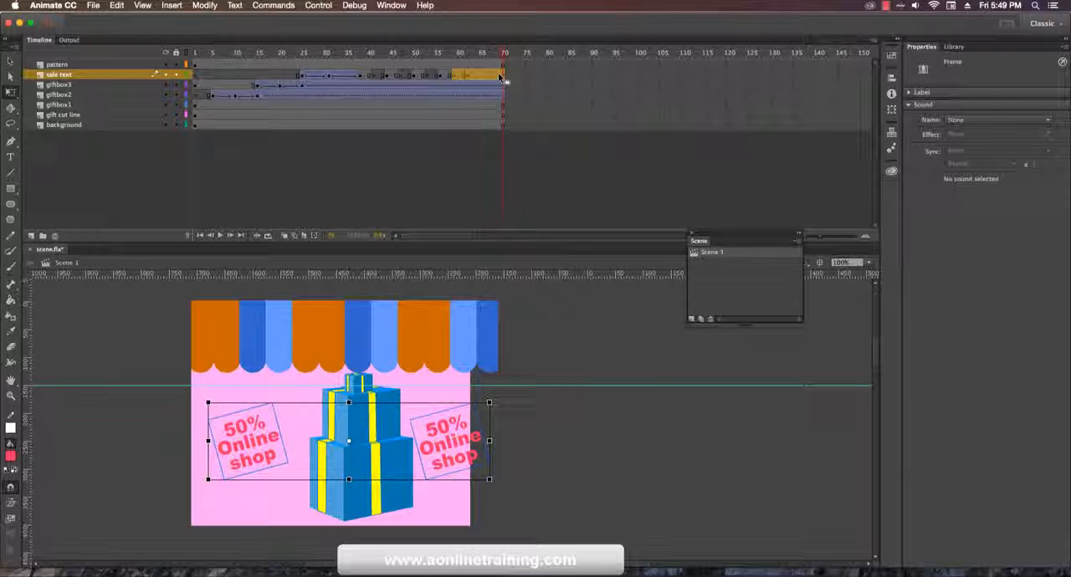
{"action": "right_click", "coordinate": [501, 77]}
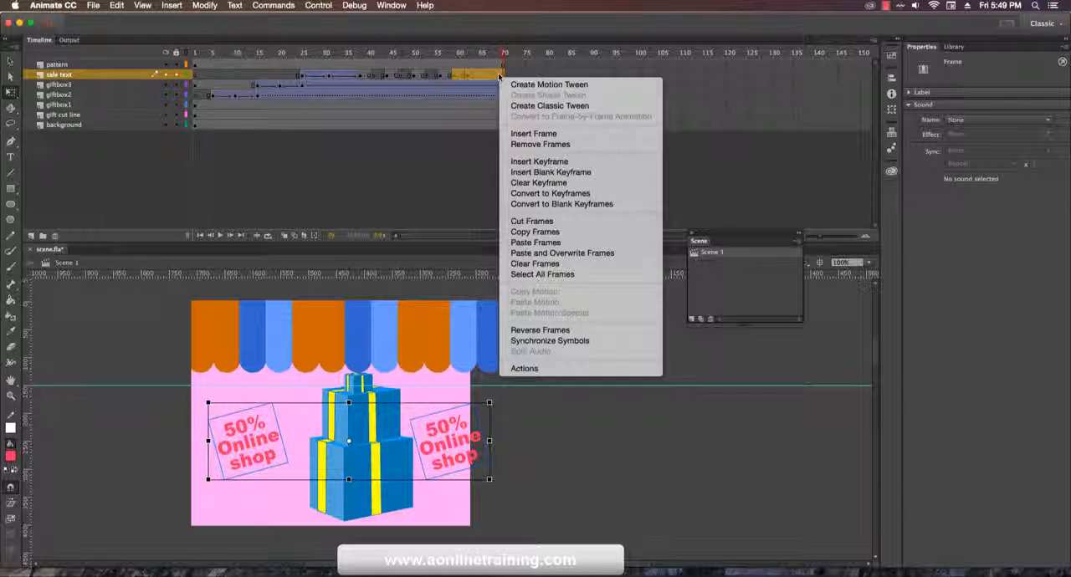
{"action": "left_click", "coordinate": [554, 184]}
{"action": "left_click", "coordinate": [463, 75]}
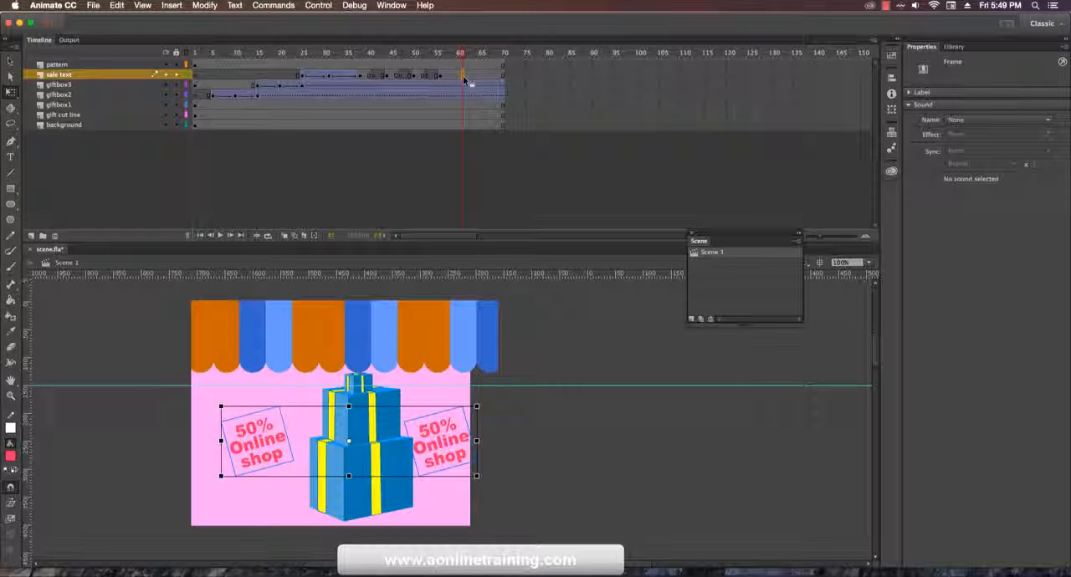
Step: Return the playhead to frame 1, test the movie and close the preview
{"action": "left_click_drag", "start_coordinate": [446, 53], "coordinate": [165, 78]}
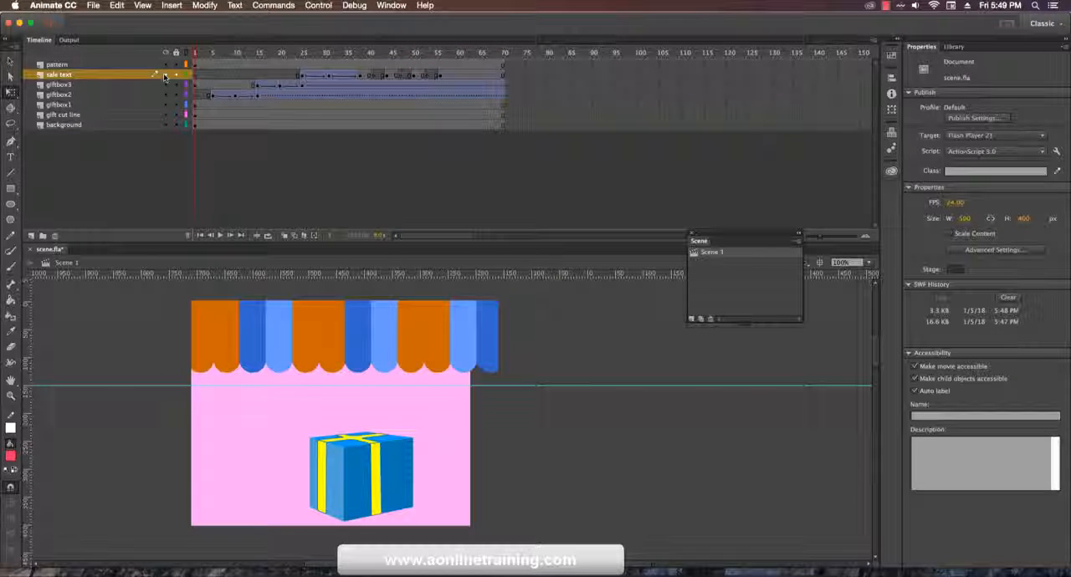
{"action": "key", "text": "super+Return"}
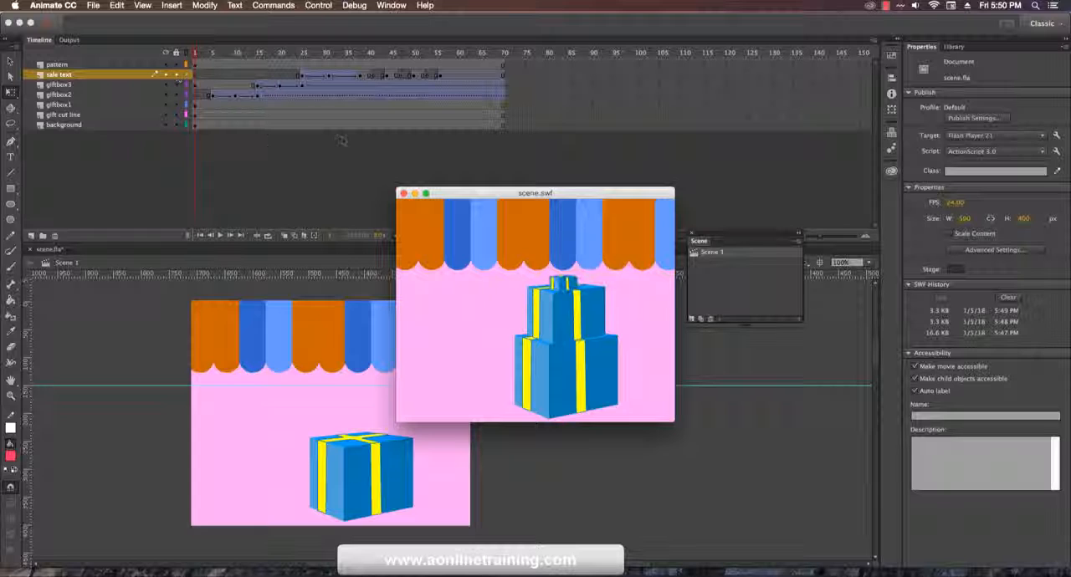
{"action": "left_click", "coordinate": [404, 193]}
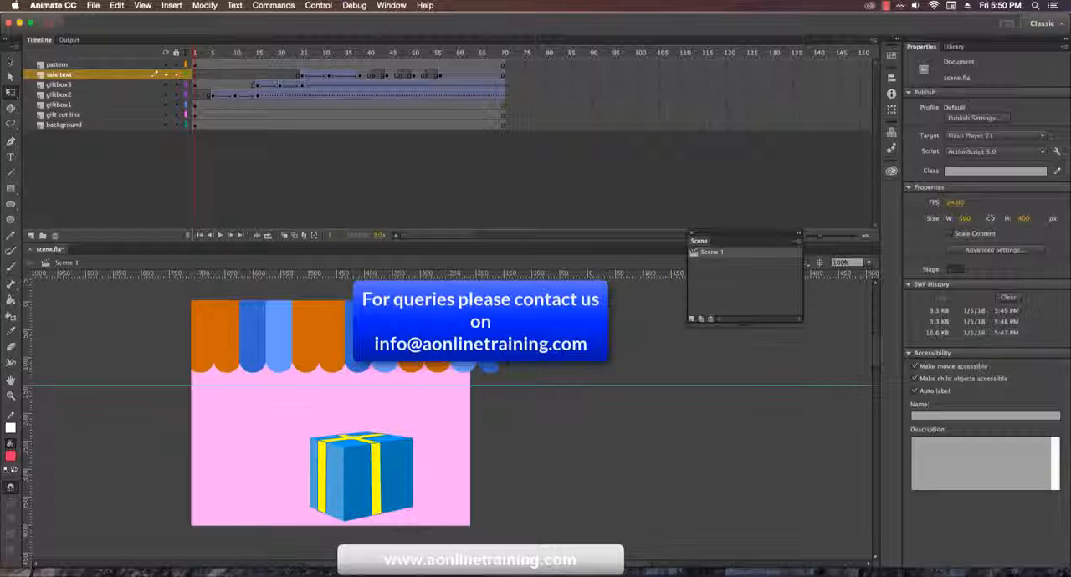
{"action": "left_click", "coordinate": [885, 6]}
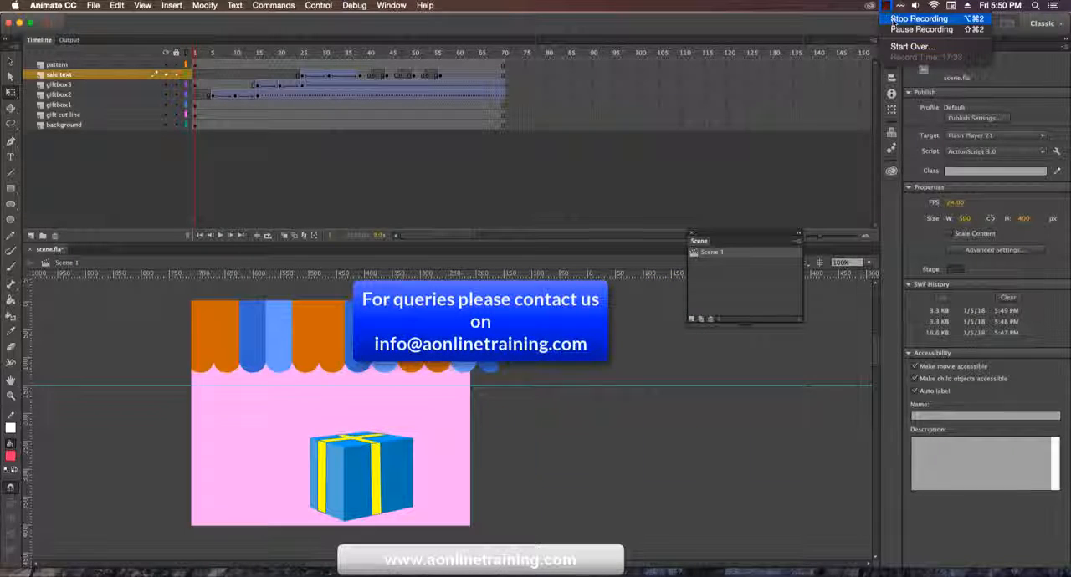
{"action": "left_click", "coordinate": [919, 18]}
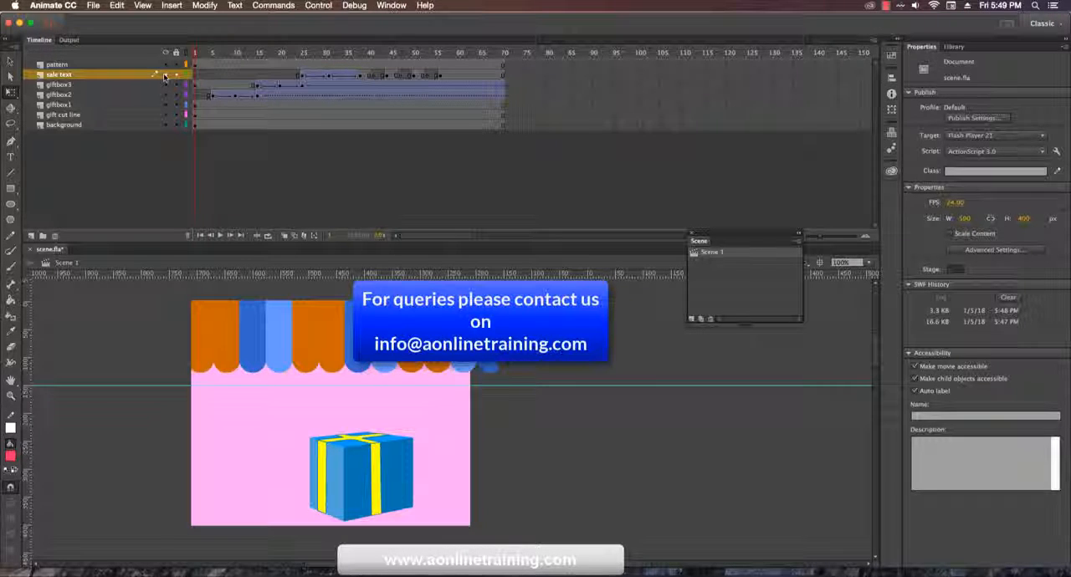
Step: Test the movie from frame 1 to preview the banner animation again
{"action": "key", "text": "super+Return"}
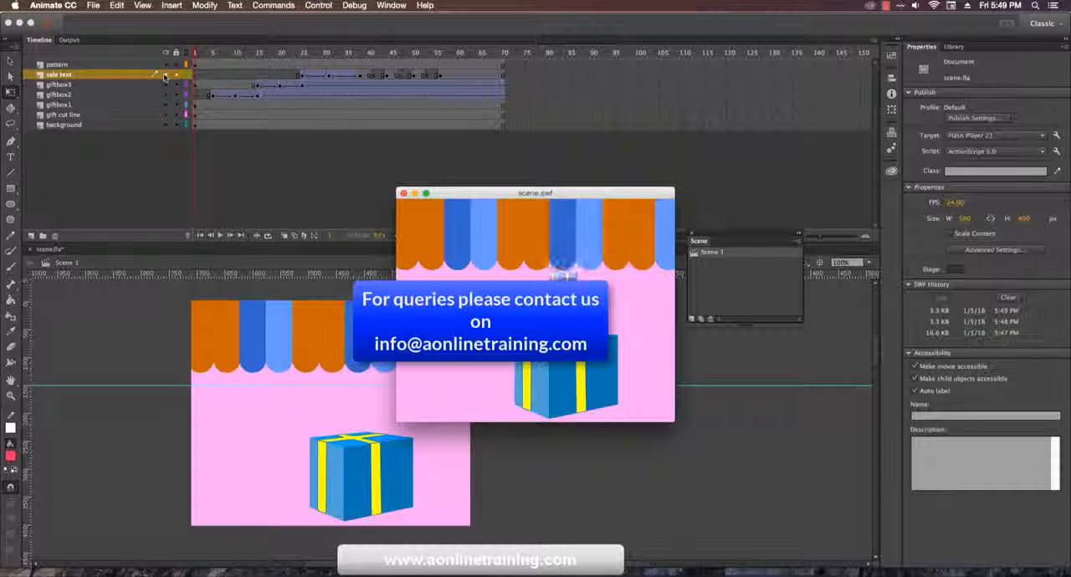